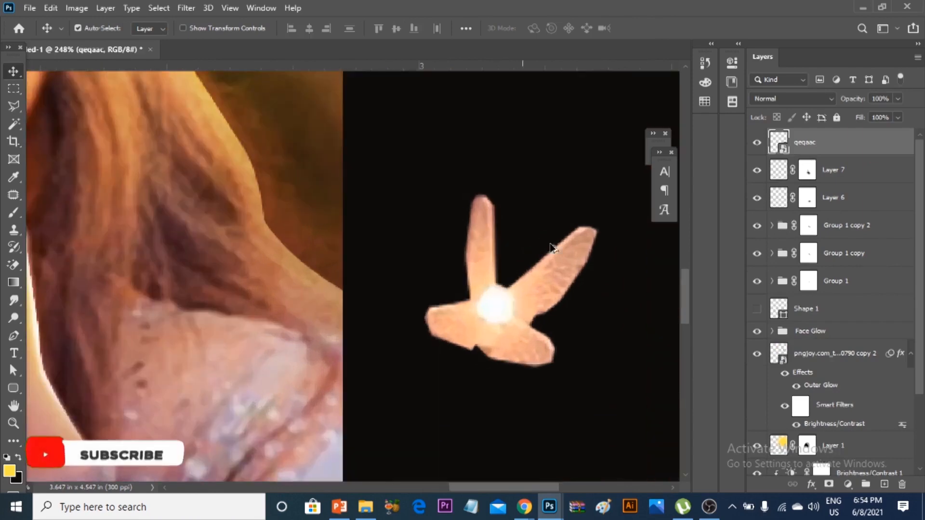
Set the qeqaac layer's blend mode to Screen and position the glowing butterfly in the dark background beside the woman's shoulder.
scroll(583, 244, "up", 3)
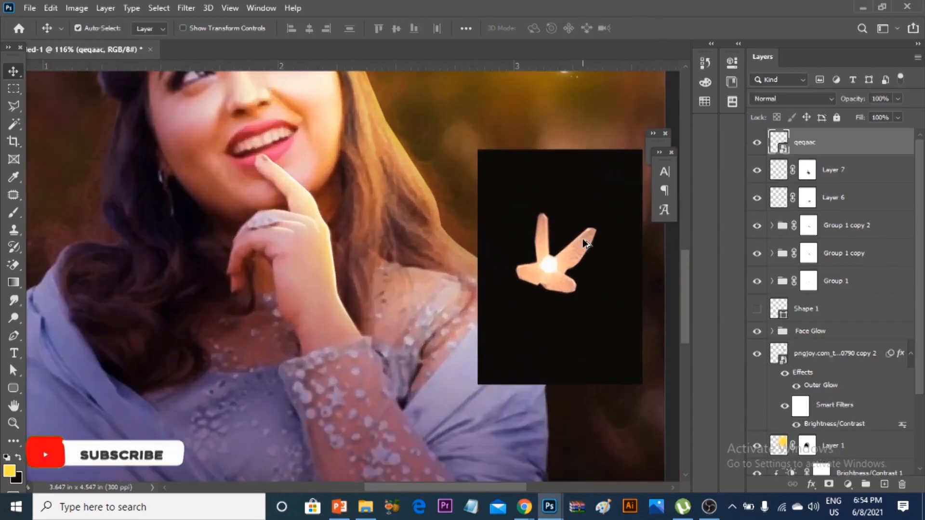
left_click_drag(593, 267, 569, 263)
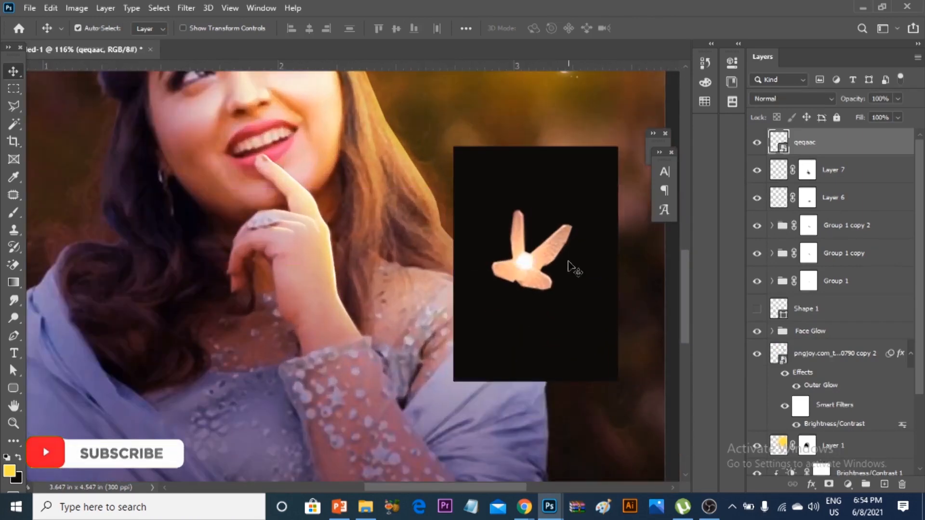
scroll(570, 262, "down", 4)
left_click(792, 98)
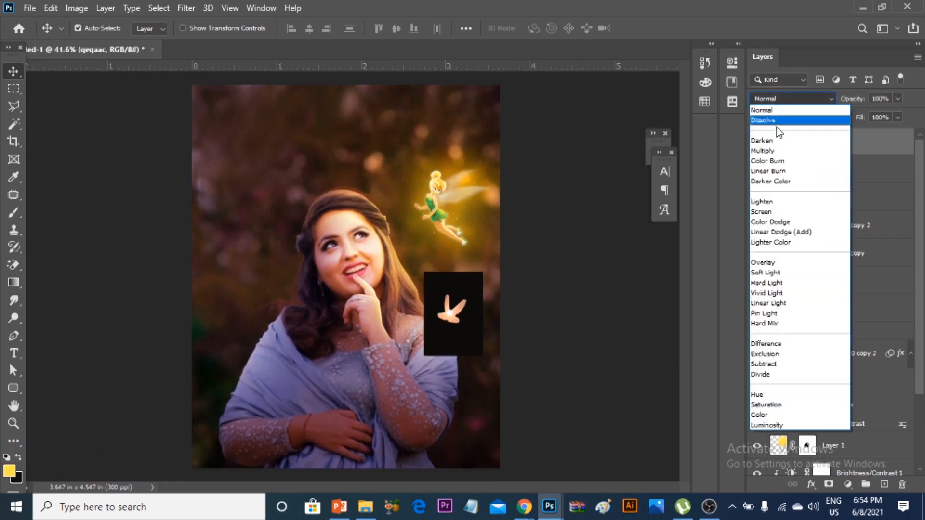
left_click(765, 212)
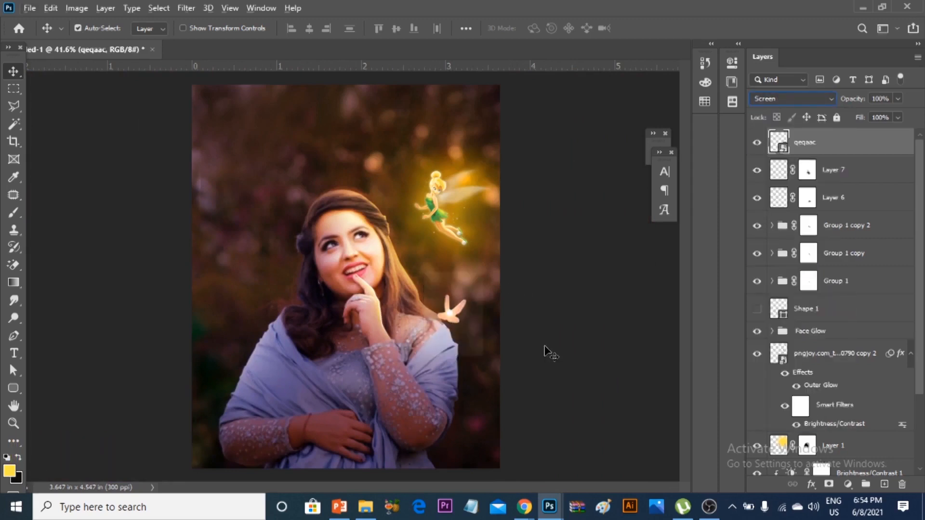
scroll(496, 345, "up", 5)
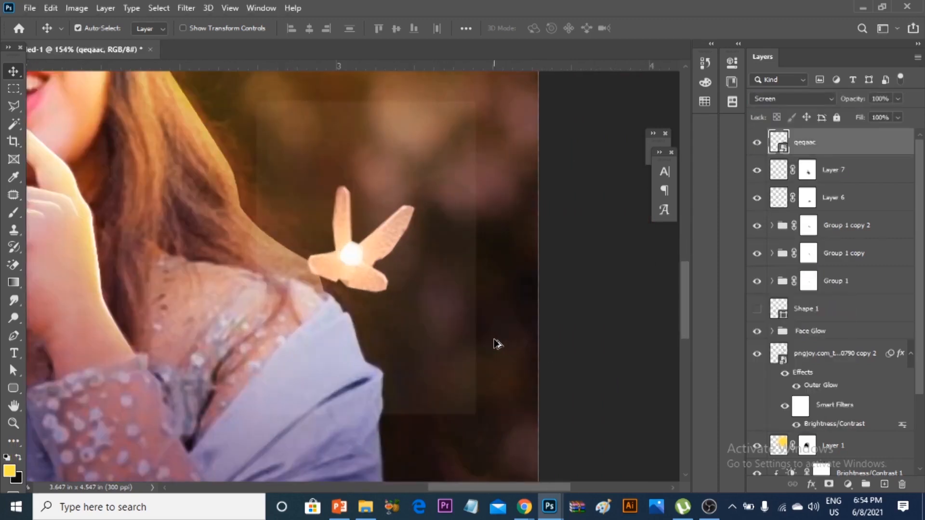
left_click_drag(422, 306, 448, 288)
scroll(448, 287, "down", 2)
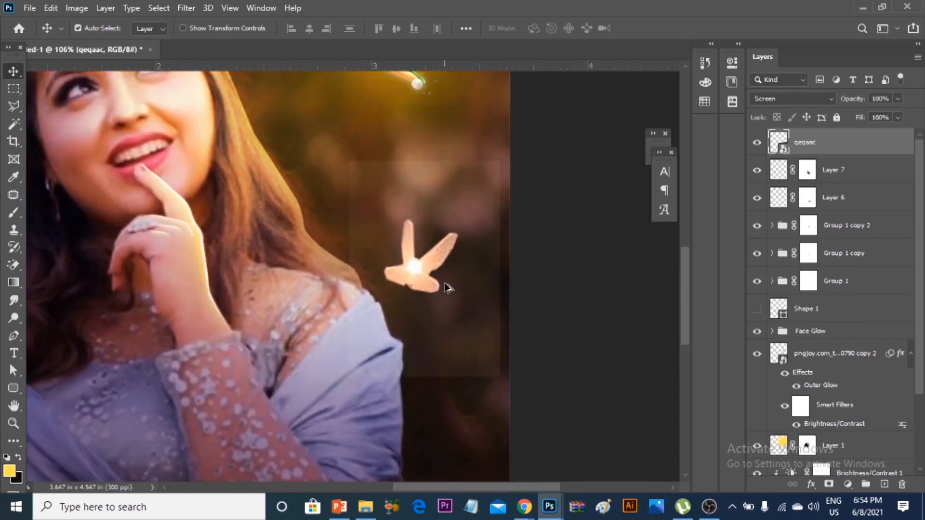
Apply a Brightness/Contrast adjustment to the butterfly layer with brightness of about -11 and contrast of 100.
left_click(77, 8)
mouse_move(99, 41)
left_click(255, 41)
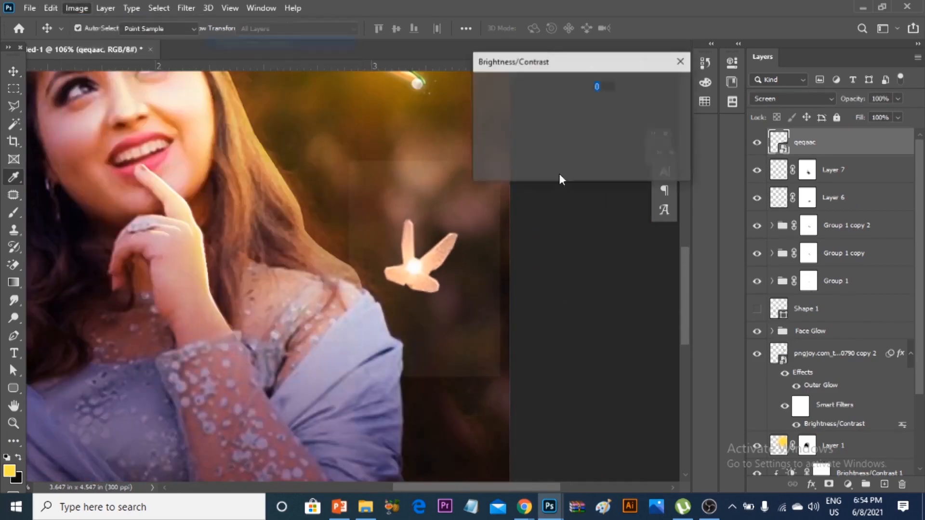
left_click_drag(549, 102, 500, 102)
left_click(522, 100)
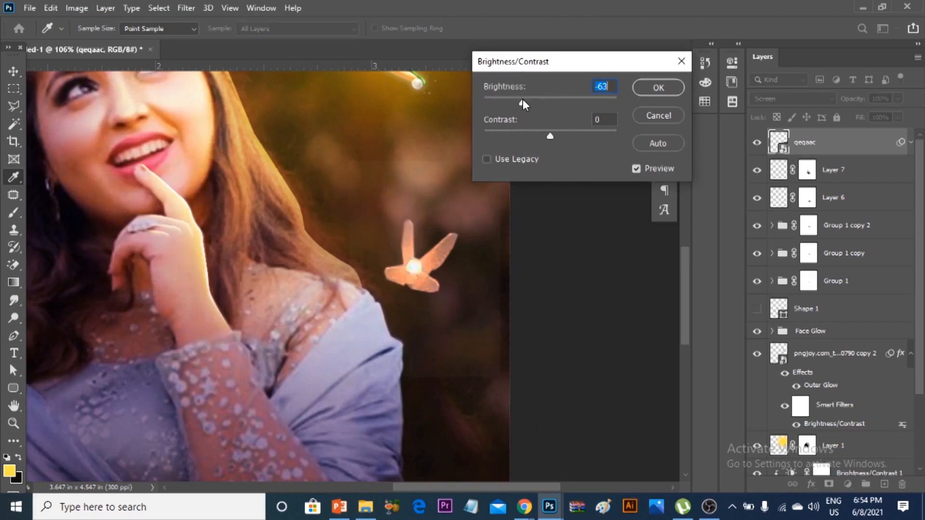
left_click_drag(527, 103, 545, 103)
left_click_drag(616, 136, 610, 136)
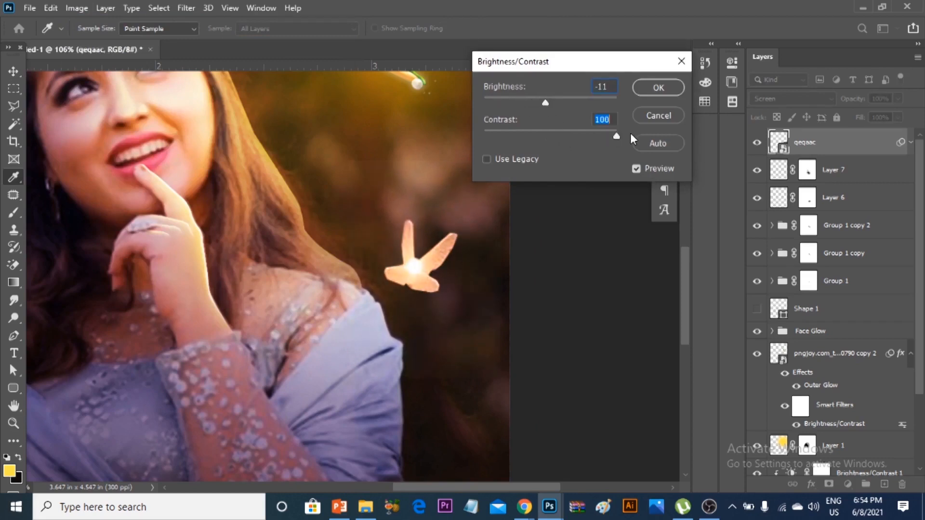
left_click_drag(546, 102, 544, 103)
left_click(659, 88)
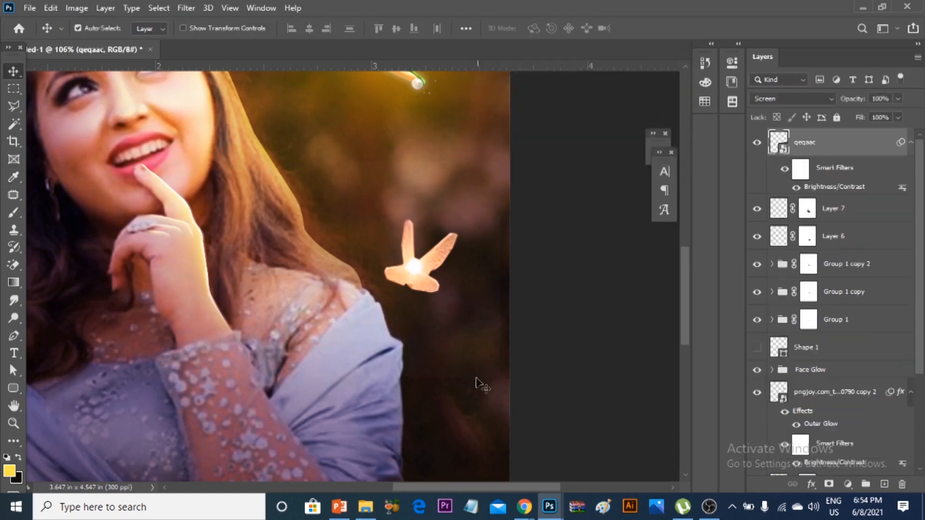
Add a layer mask to the butterfly layer and paint black around the butterfly to hide the faint rectangular background.
left_click(829, 484)
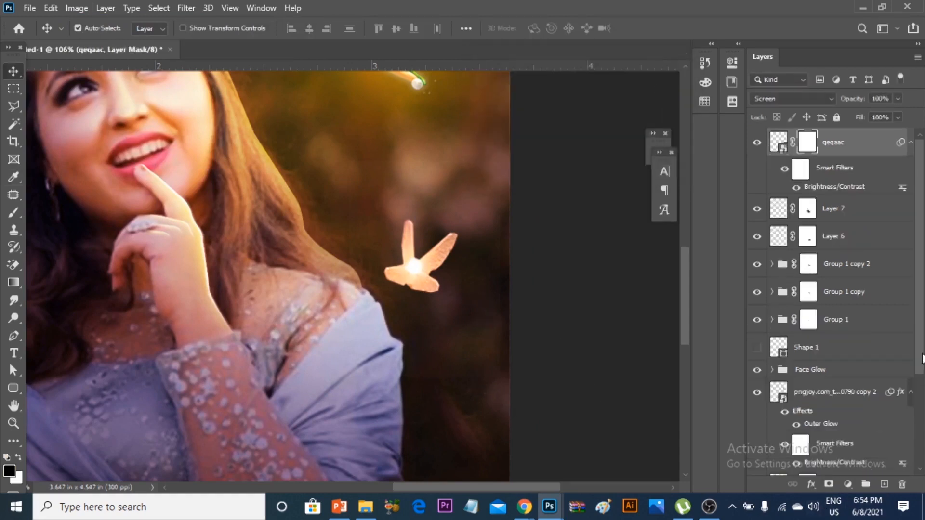
left_click(14, 212)
mouse_move(476, 275)
left_mouse_down()
mouse_move(428, 324)
mouse_move(489, 311)
left_mouse_up()
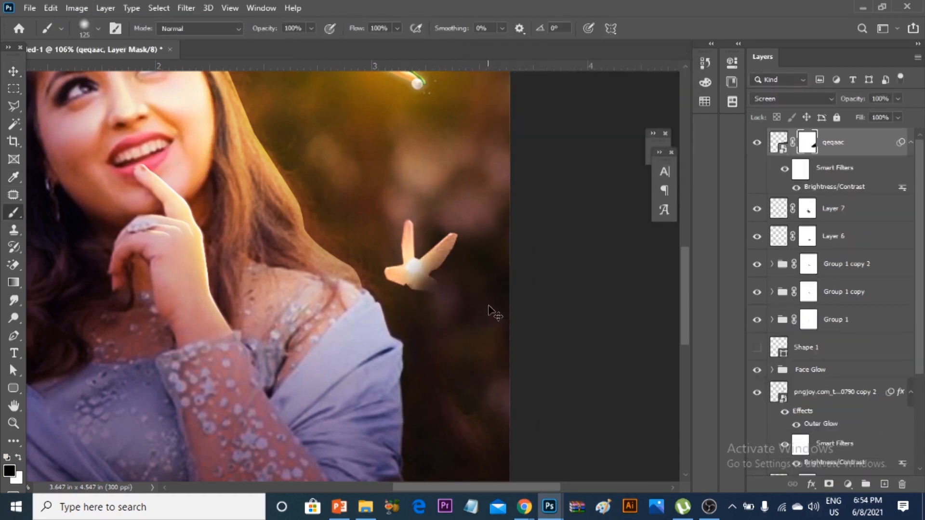
key("ctrl+0")
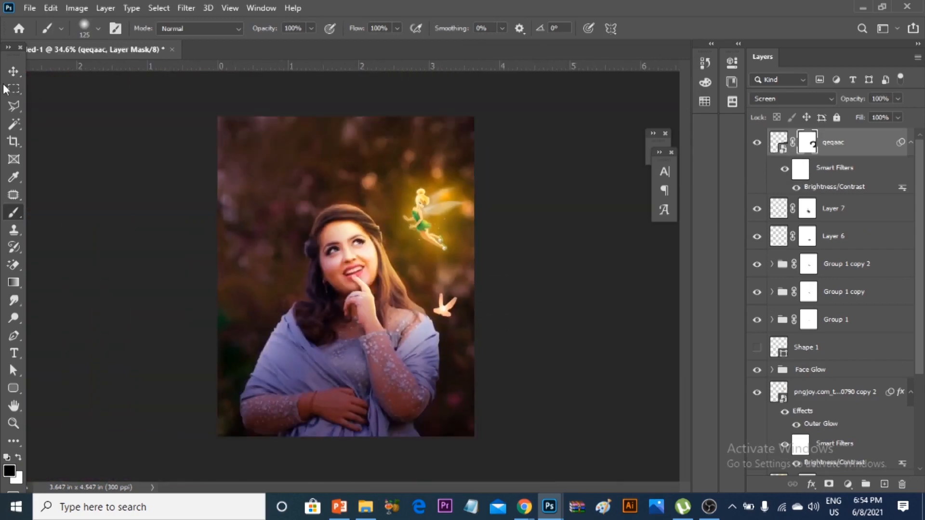
Select the woman's photo layer MA-07 and open its smart object contents for editing.
left_click(14, 71)
scroll(381, 270, "up", 3)
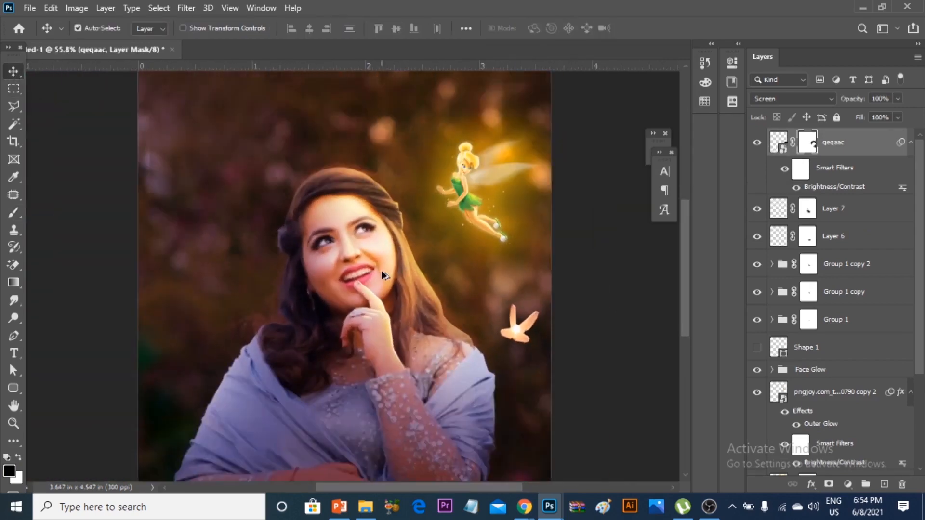
scroll(381, 270, "up", 4)
scroll(421, 263, "down", 4)
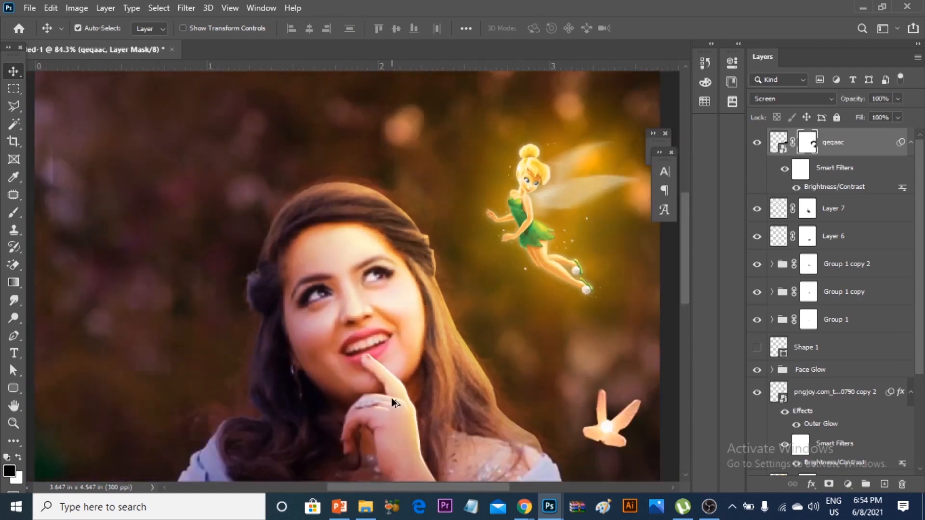
left_click(391, 398)
scroll(866, 409, "down", 5)
double_click(776, 436)
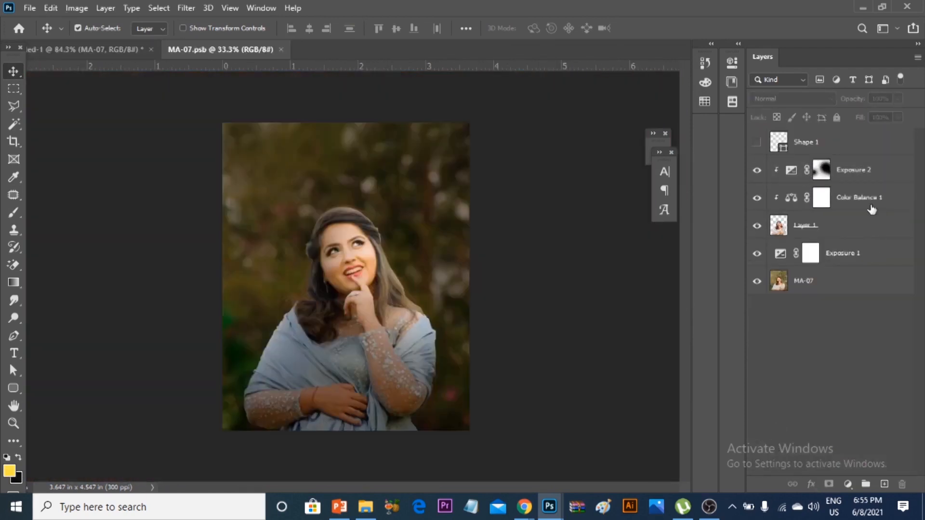
Soften the woman's hair edges on Layer 1 with the Blur tool at 100% strength and save the smart object.
left_click(818, 227)
scroll(470, 236, "up", 3)
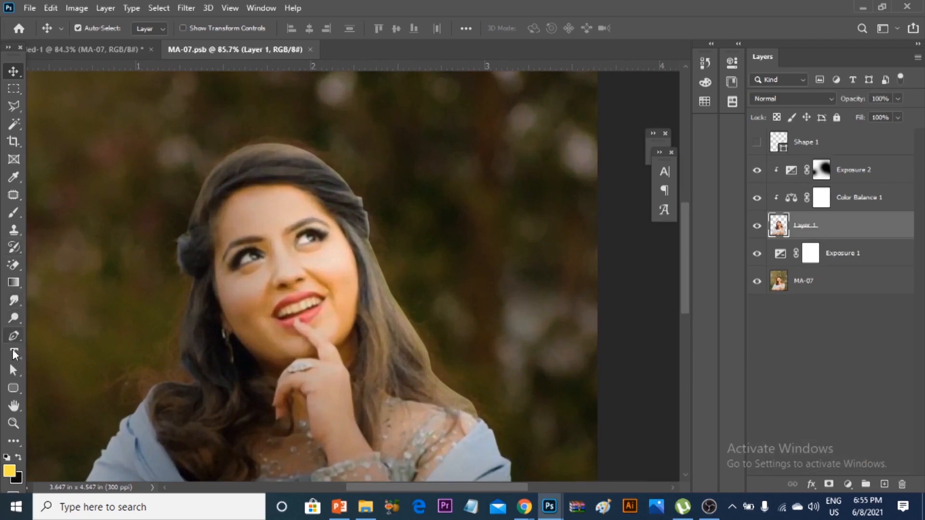
left_click(13, 441)
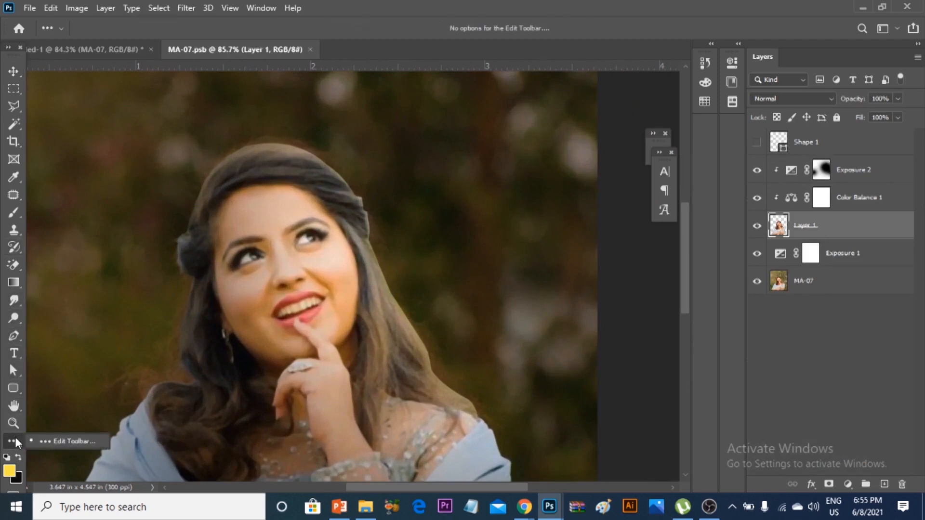
left_click(15, 301)
left_click(58, 300)
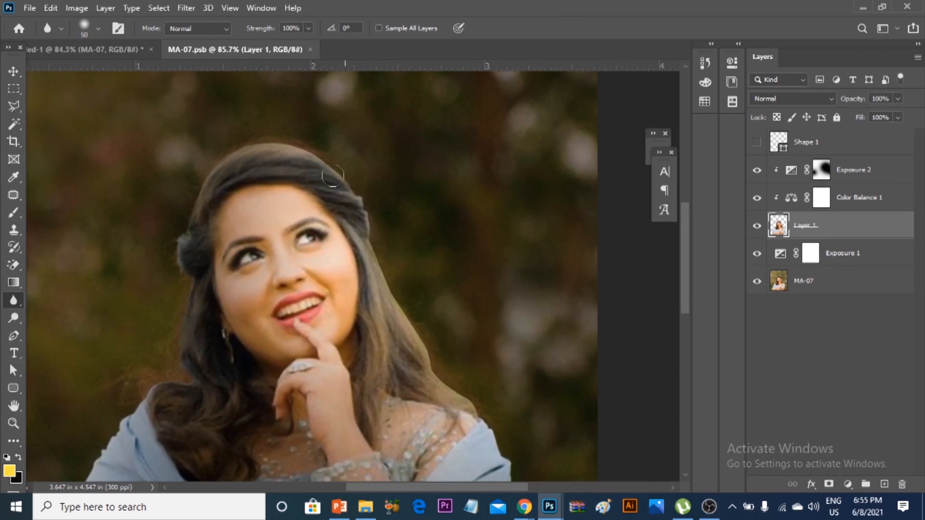
left_click_drag(279, 153, 216, 146)
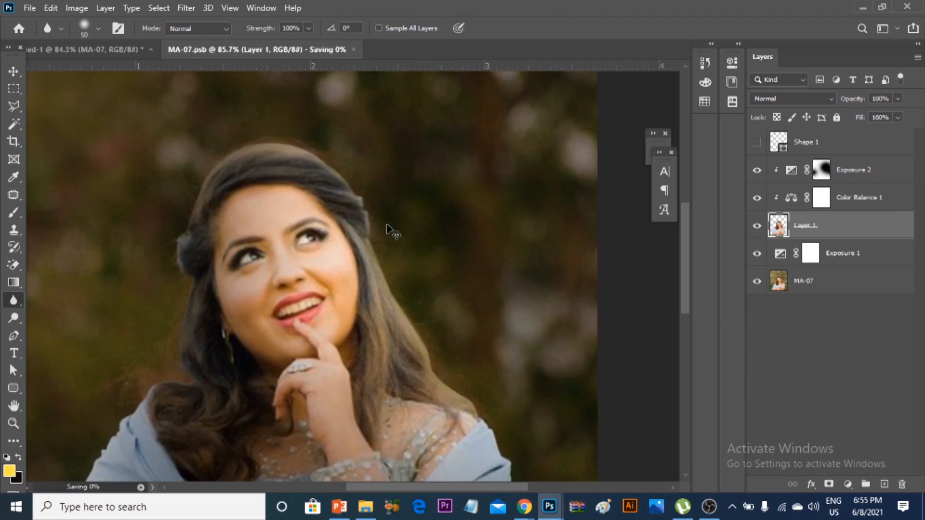
Return to the main composite document and shift the butterfly slightly away from the woman's shoulder.
left_click(81, 50)
scroll(533, 249, "down", 2)
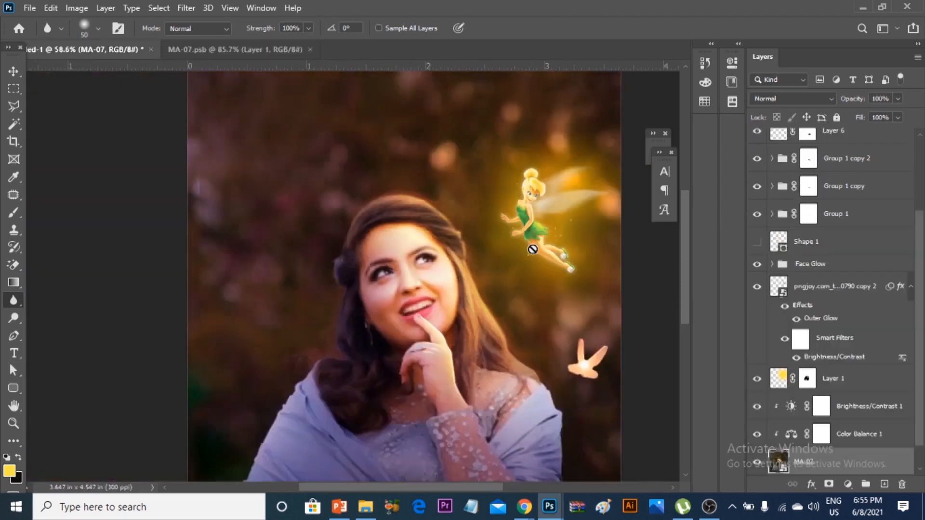
key("ctrl+0")
left_click(13, 71)
scroll(540, 277, "down", 2)
left_click(522, 286)
key("ctrl+0")
left_click(487, 317)
scroll(489, 316, "up", 2)
left_click_drag(475, 313, 478, 303)
scroll(477, 295, "down", 2)
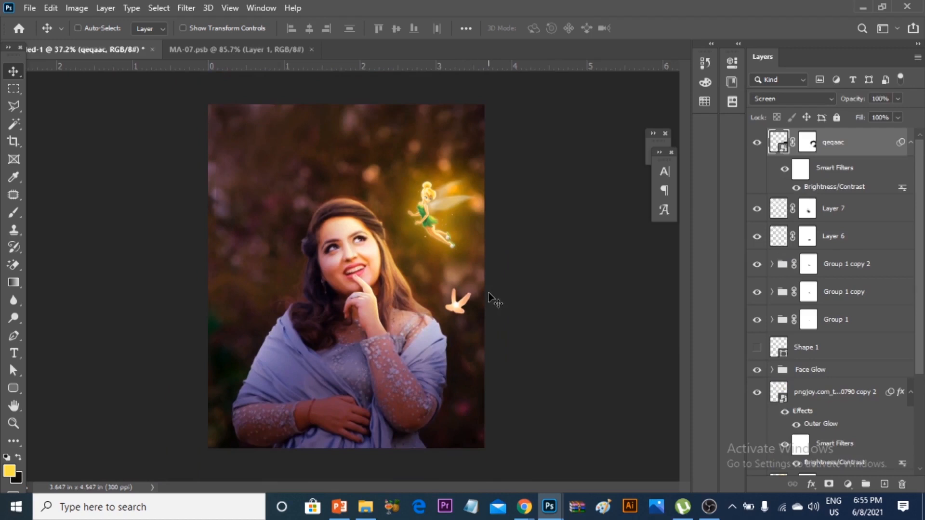
left_click(514, 410)
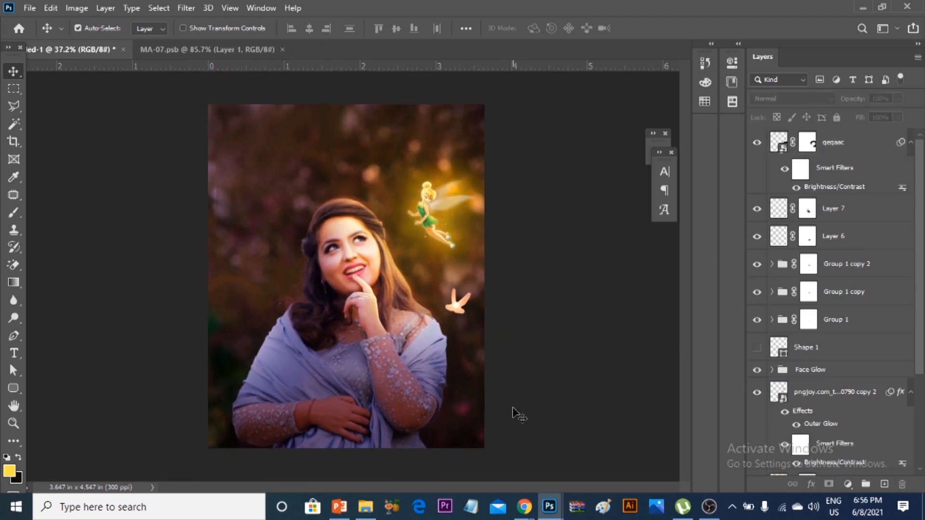
Reposition the butterfly in the dark area beside the woman's shoulder and commit a free transform on it.
scroll(385, 285, "up", 3)
scroll(365, 248, "down", 3)
scroll(463, 315, "up", 1)
left_click_drag(462, 314, 483, 320)
key("ctrl+t")
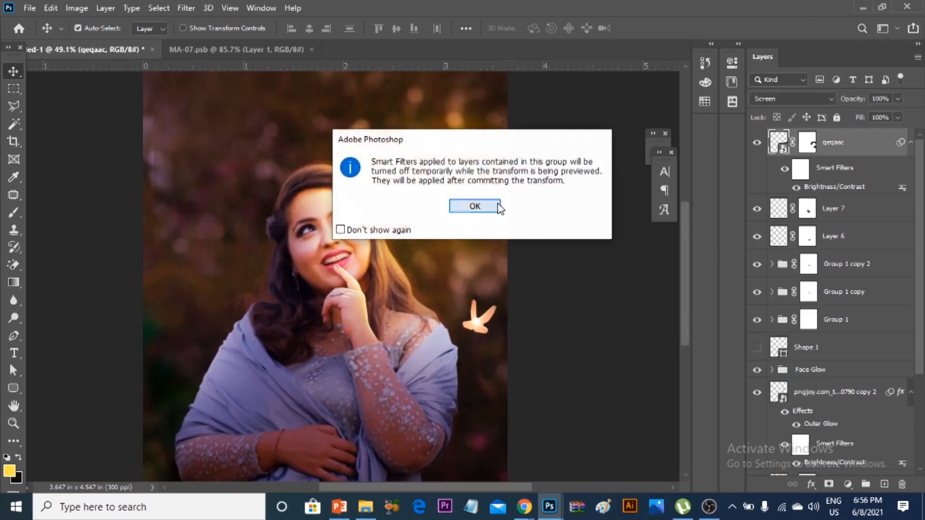
left_click(489, 207)
left_click(672, 29)
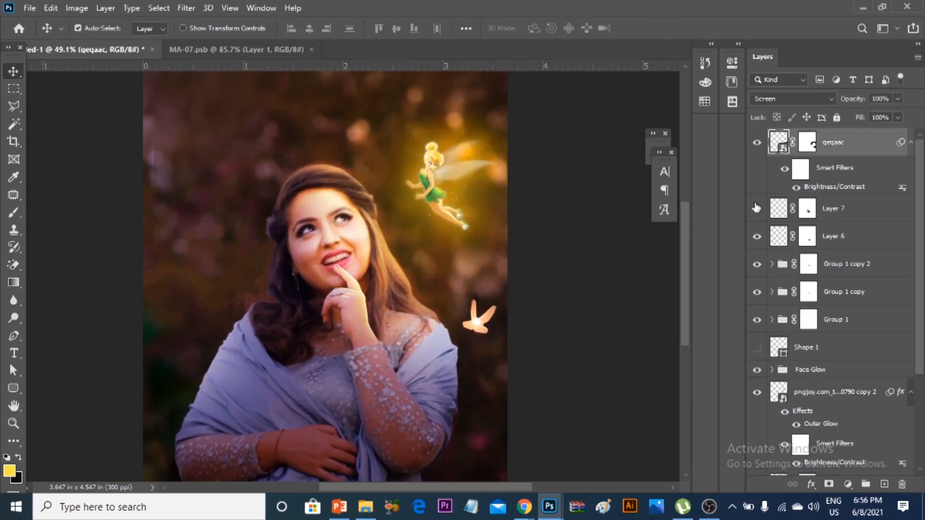
Apply a Motion Blur filter to the butterfly with an angle of -4° and a distance of 33 pixels.
left_click(186, 8)
mouse_move(210, 160)
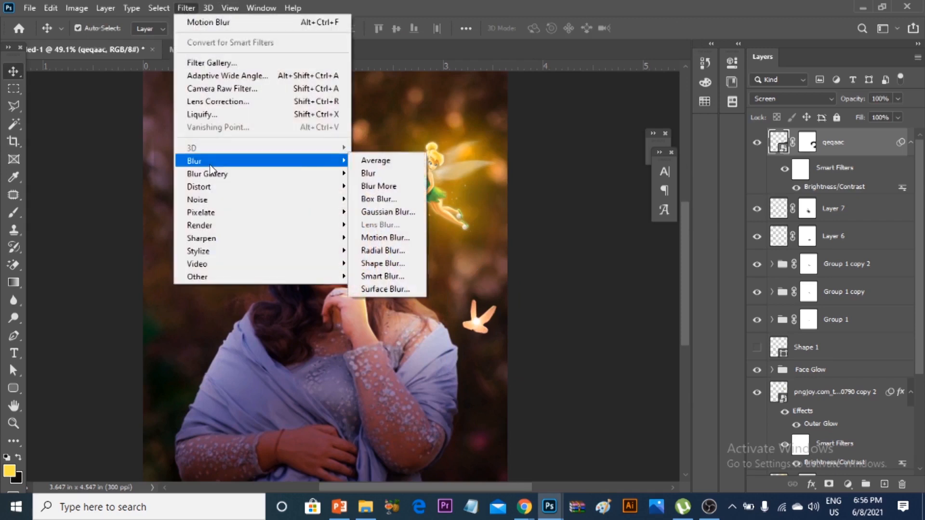
left_click(385, 238)
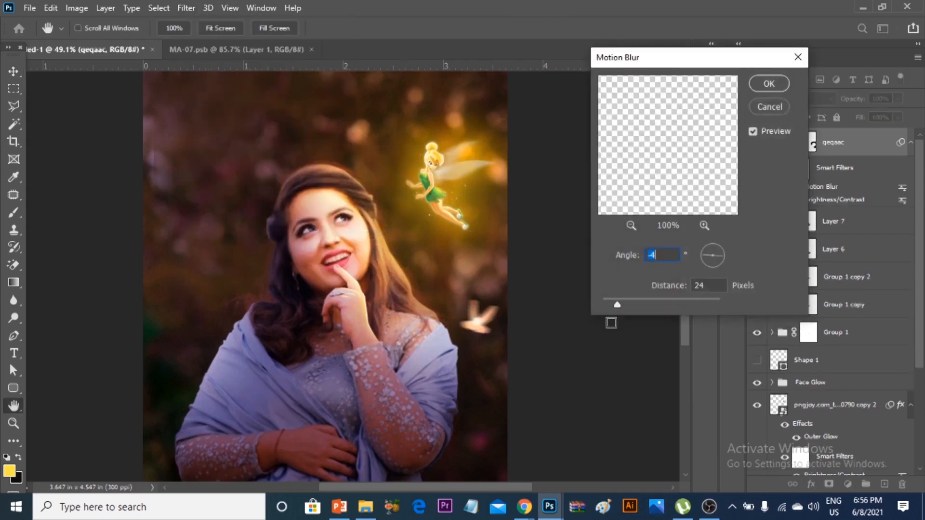
key("Tab")
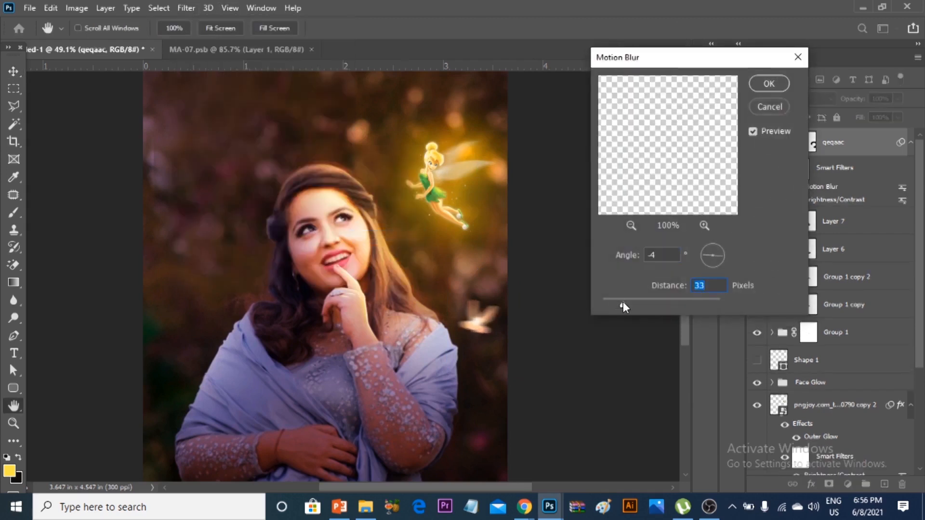
left_click(769, 83)
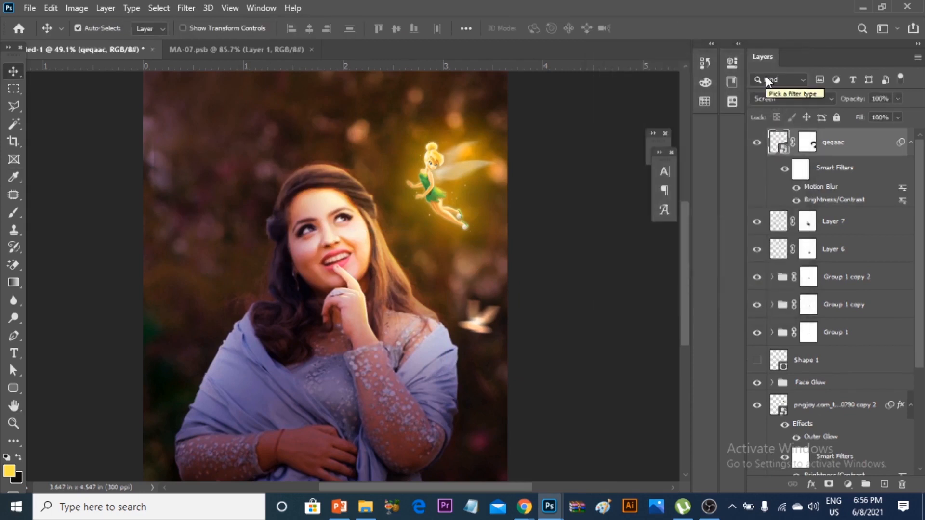
Duplicate the butterfly twice, place both copies on the opposite side of the woman, and scale down the lower one.
key("ctrl+j")
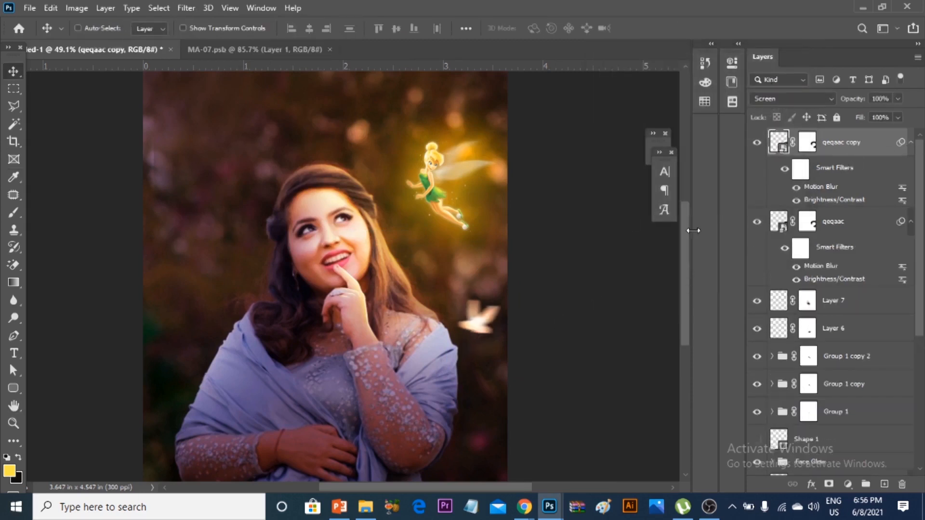
left_click_drag(511, 312, 221, 328)
key("ctrl+t")
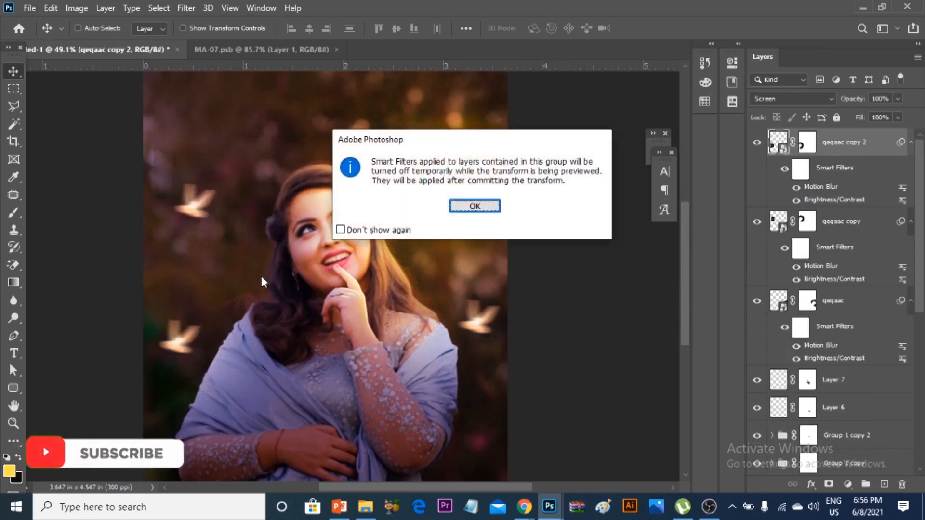
left_click(470, 207)
left_click_drag(243, 274, 190, 300)
left_click(671, 29)
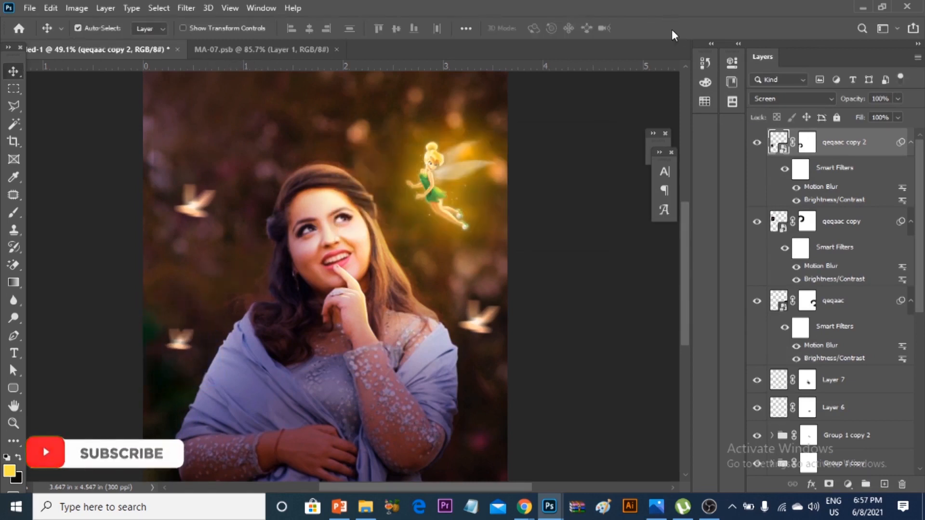
Duplicate the small butterfly and place the new copy in the background above the woman's hair.
key("ctrl+j")
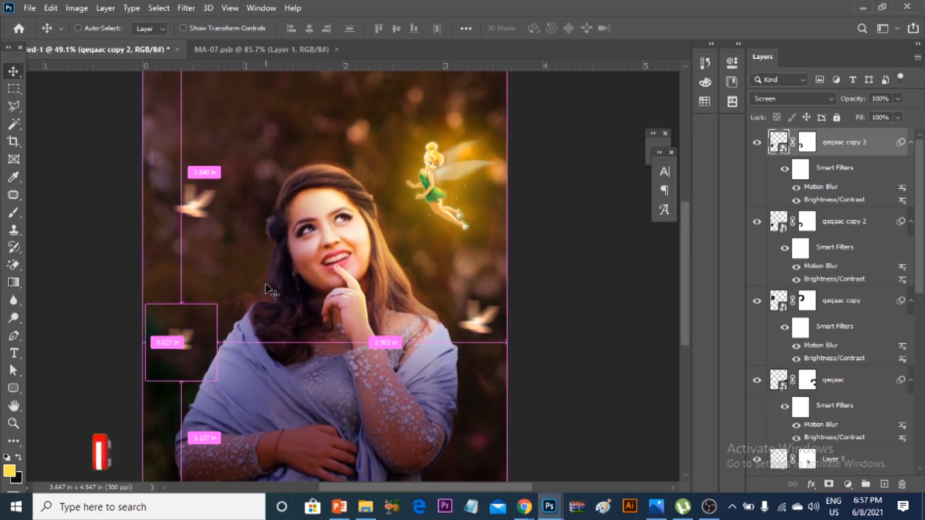
left_click_drag(210, 303, 290, 89)
Flip the larger butterfly in the background beside the woman's hair horizontally, adjust its rotation and commit the transform.
left_click(195, 217, "ctrl")
key("ctrl+t")
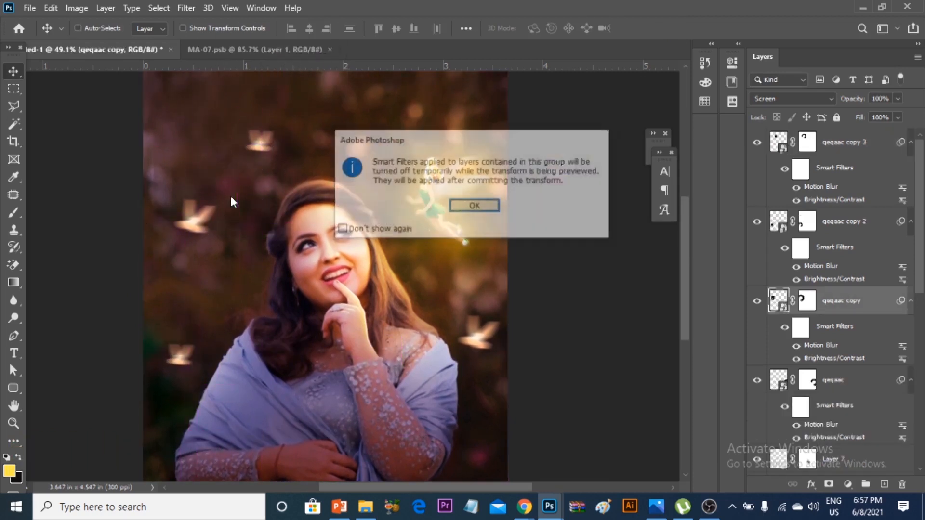
left_click(475, 206)
left_click_drag(307, 165, 320, 187)
right_click(191, 218)
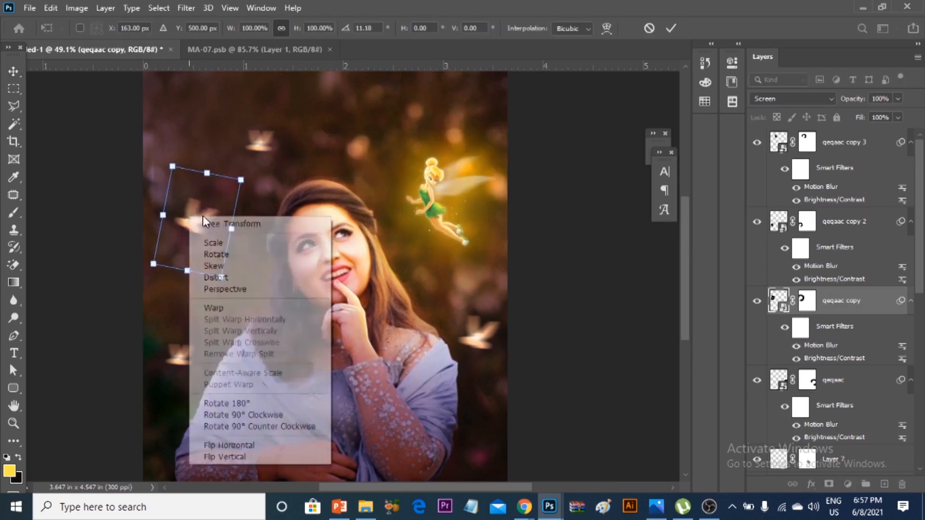
left_click(247, 443)
left_click_drag(309, 226, 295, 196)
left_click(671, 28)
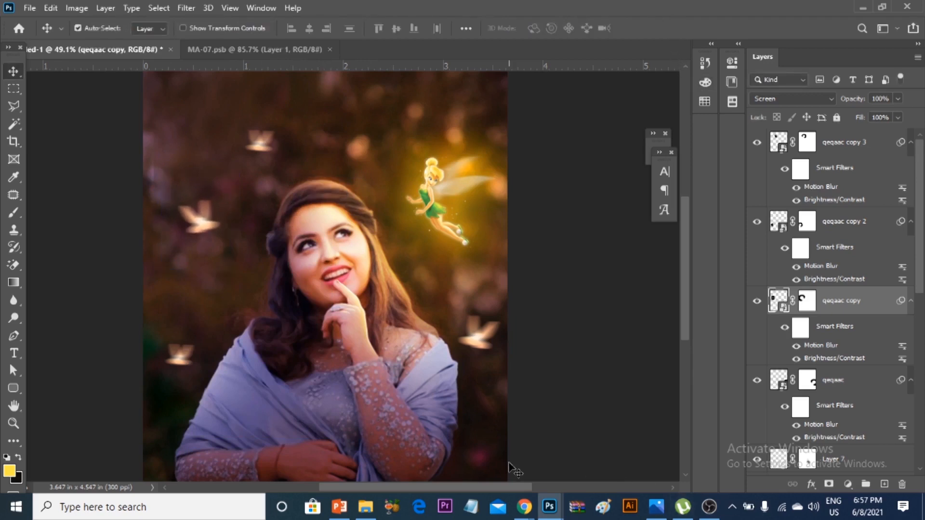
Rotate the flipped butterfly again so its wings point more upright, and commit the transform.
key("ctrl+t")
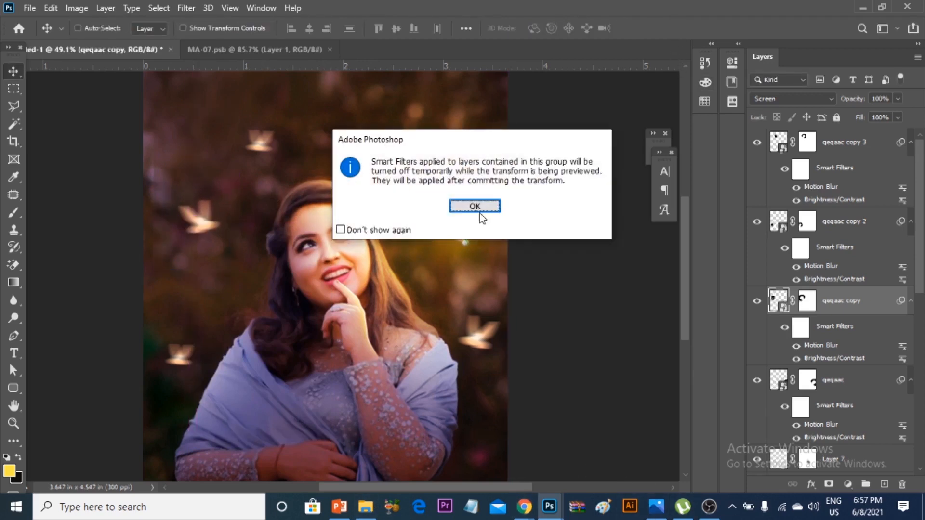
left_click(475, 206)
left_click_drag(256, 166, 264, 203)
left_click(671, 27)
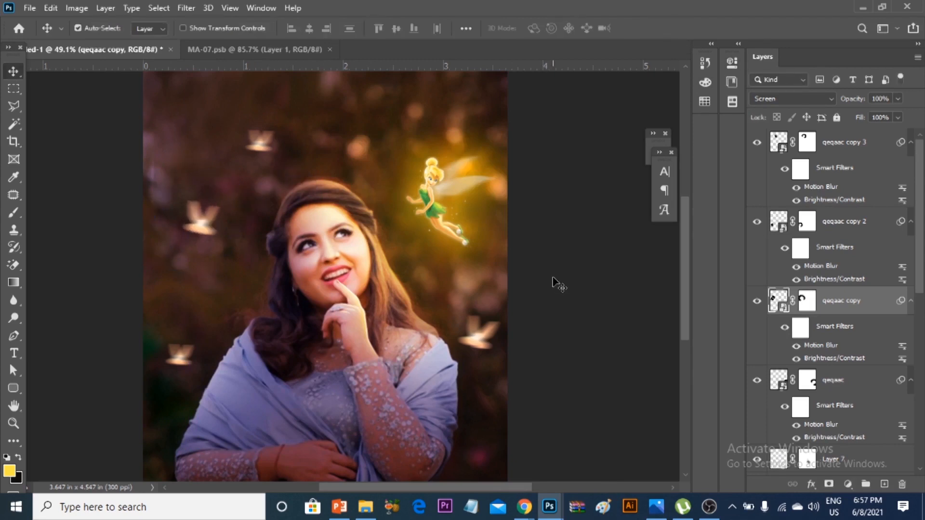
Review how the butterflies sit around the woman and the fairy across the whole composite.
left_click(552, 278)
scroll(511, 263, "down", 3)
scroll(512, 262, "up", 3)
scroll(517, 262, "down", 2)
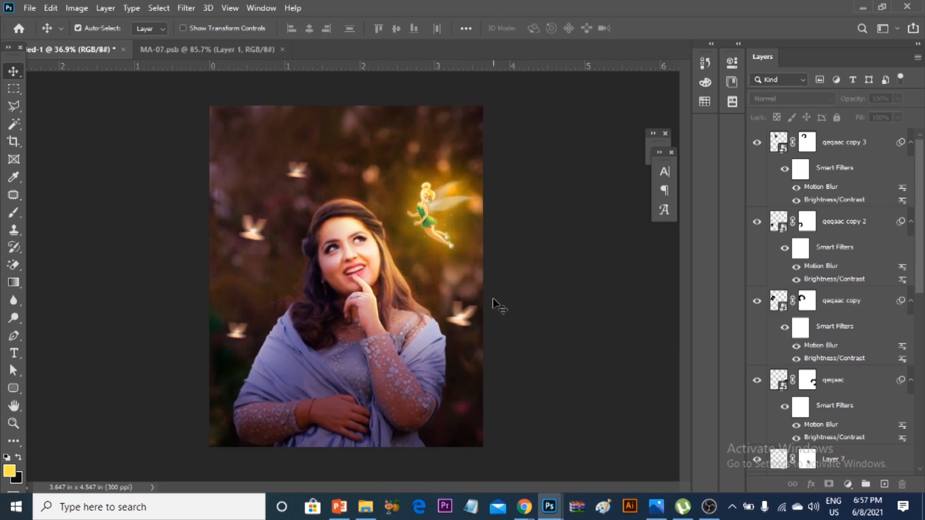
scroll(419, 246, "up", 5)
scroll(419, 245, "down", 3)
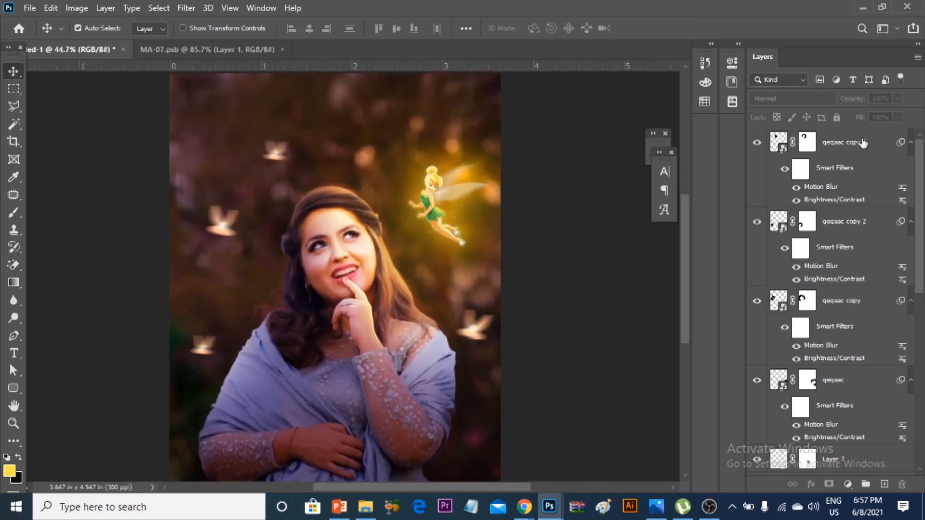
left_click(863, 144)
scroll(419, 264, "down", 3)
left_click(492, 241)
scroll(453, 324, "up", 2)
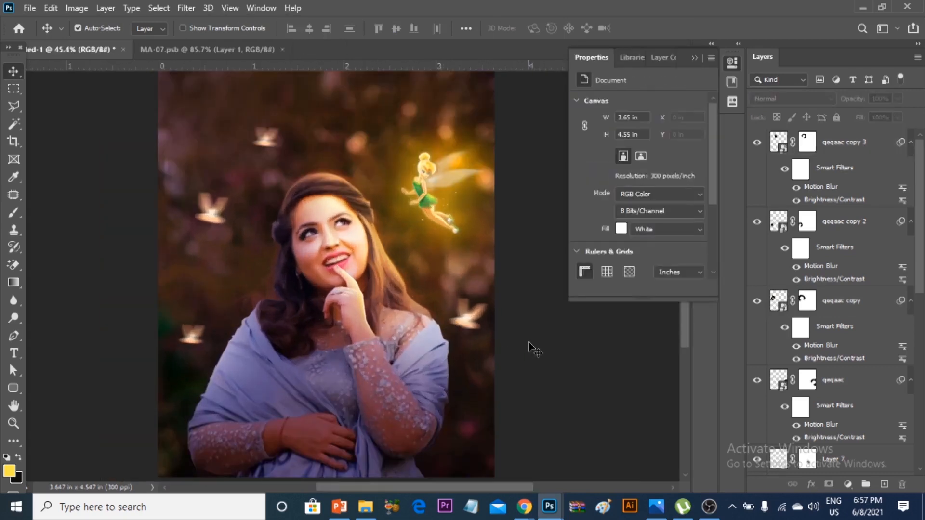
left_click(695, 58)
Group the four butterfly layers, from qeqaac to qeqaac copy 3.
left_click(405, 253)
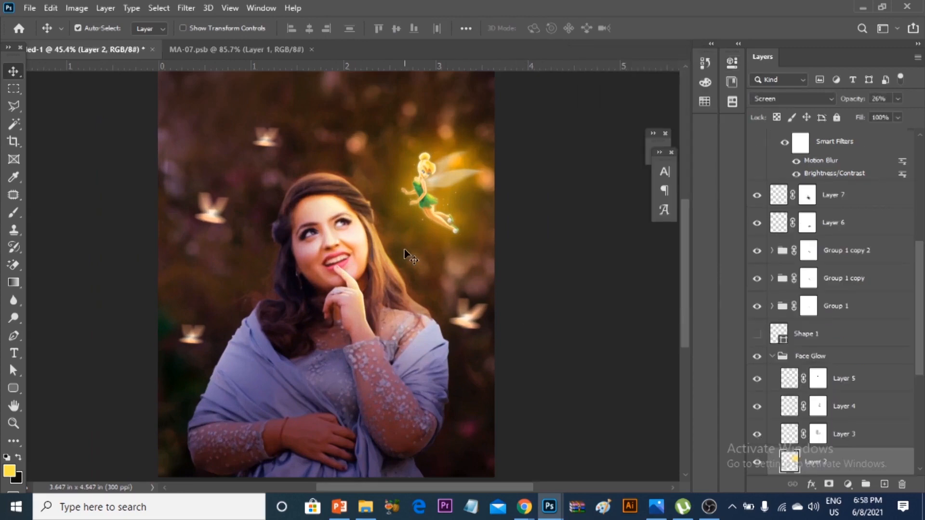
scroll(487, 405, "up", 4)
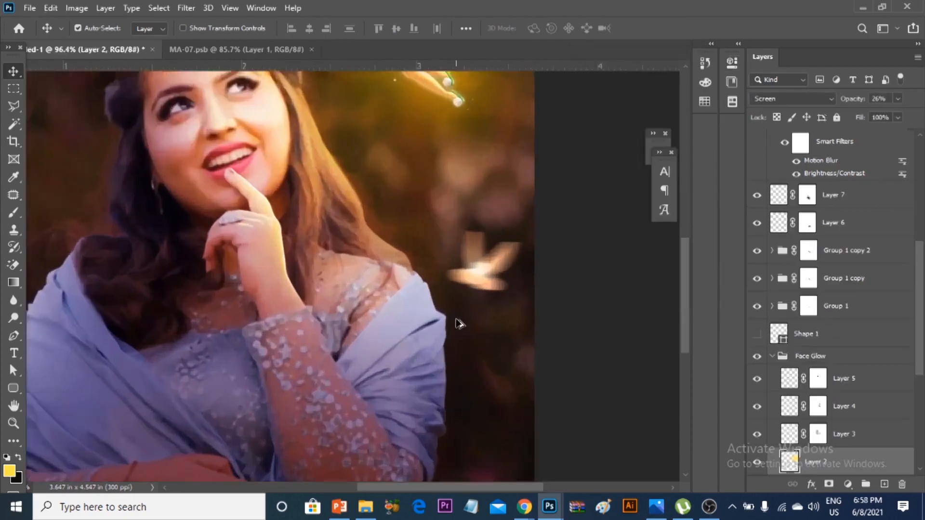
left_click(491, 279)
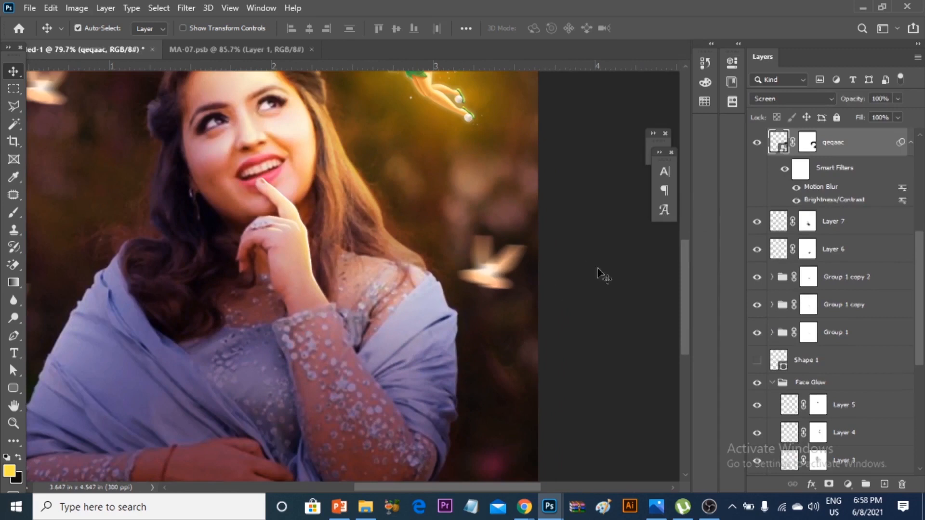
scroll(790, 186, "up", 5)
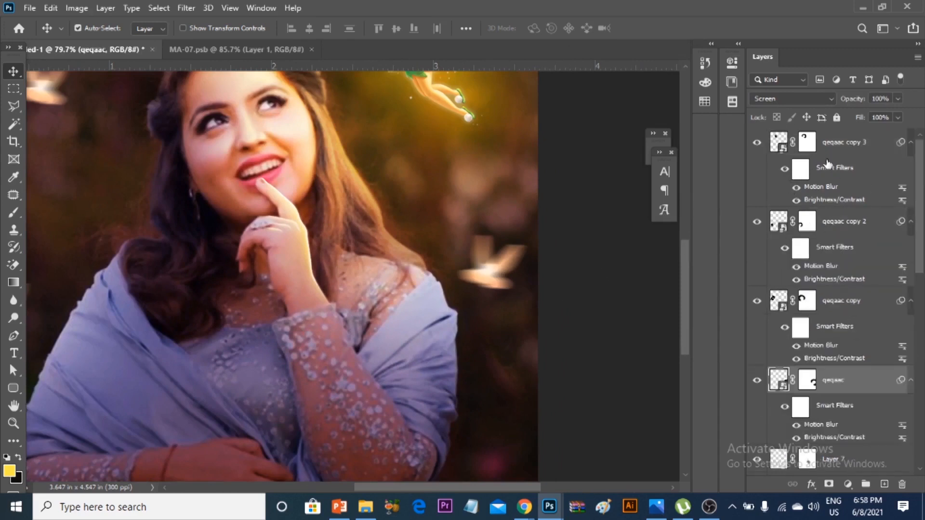
scroll(444, 360, "down", 5)
scroll(855, 367, "down", 6)
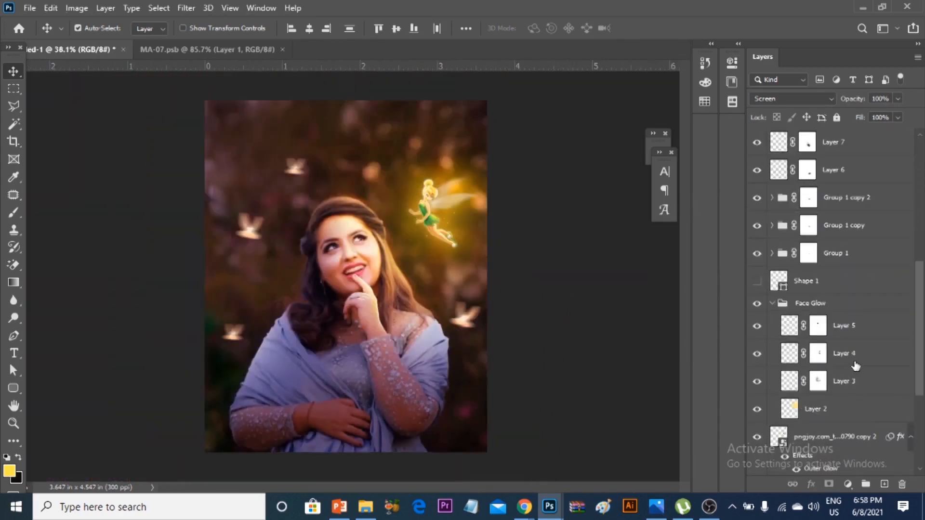
left_click(866, 484)
Group Layer 7, Layer 6 and the three Group 1 folders together and name the group Hand Glow.
left_click(830, 168)
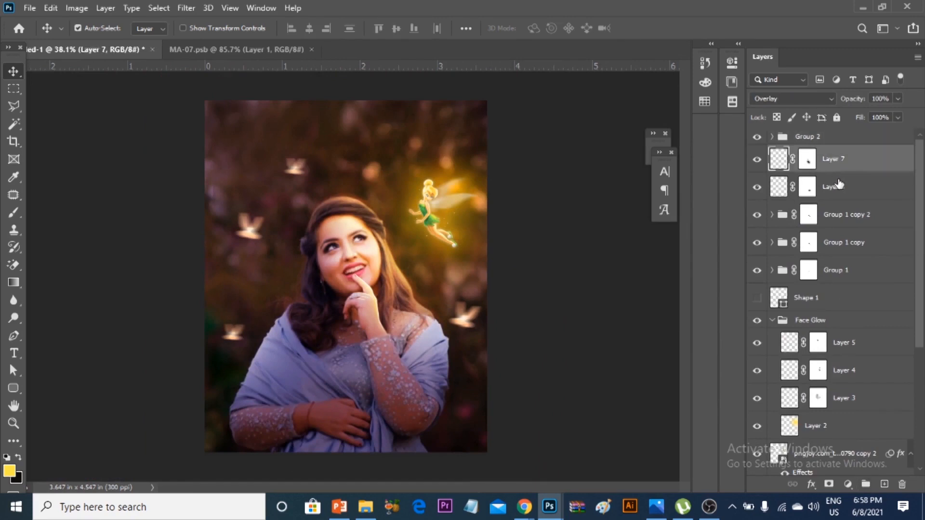
left_click(880, 261, "shift")
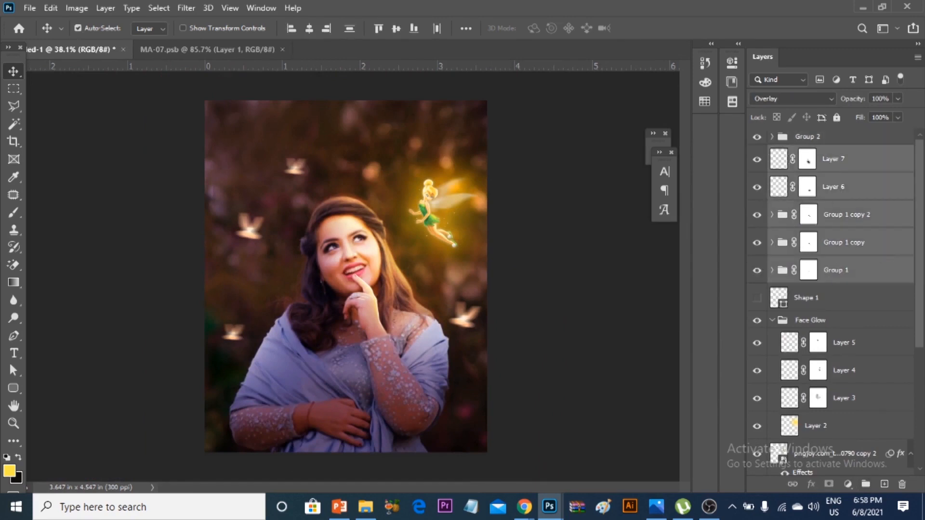
left_click(861, 485)
double_click(807, 155)
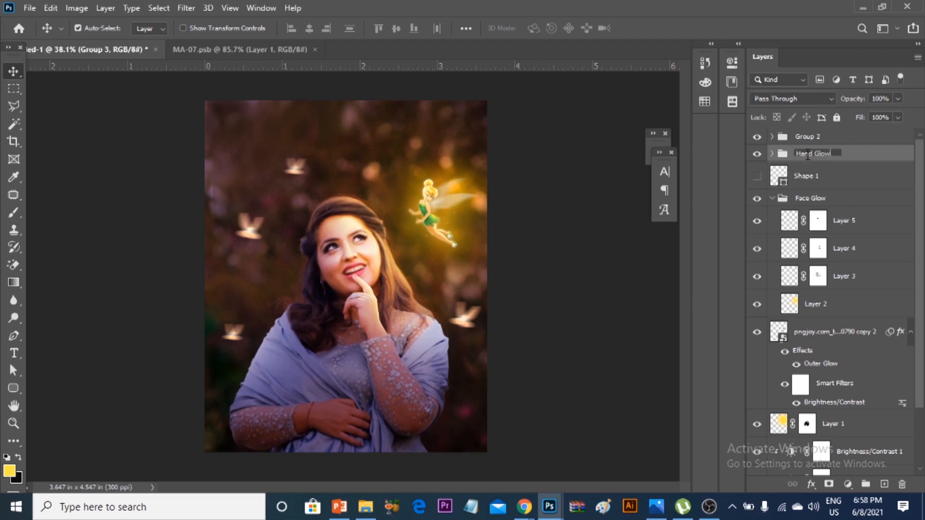
key("Return")
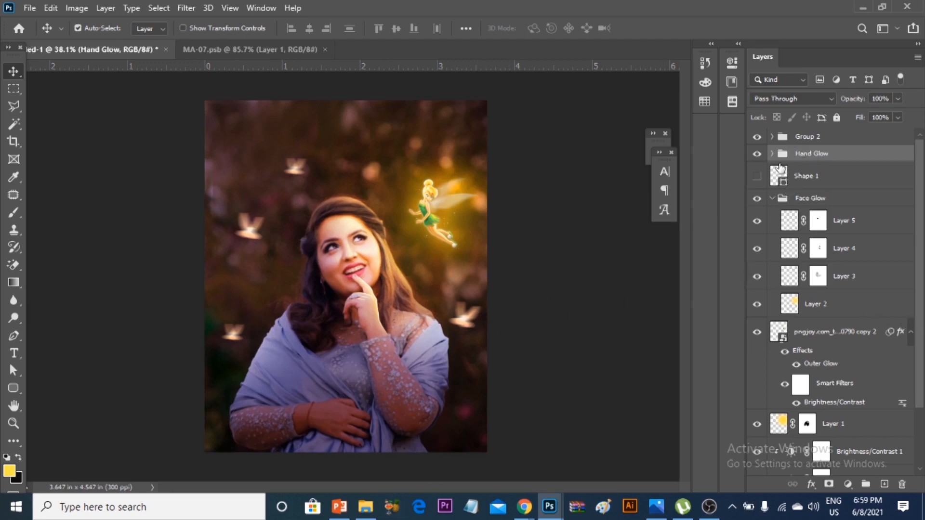
Hide and show the Hand Glow group and the butterfly group in turn to compare their effect.
left_click(755, 154)
left_click(755, 155)
left_click(814, 137)
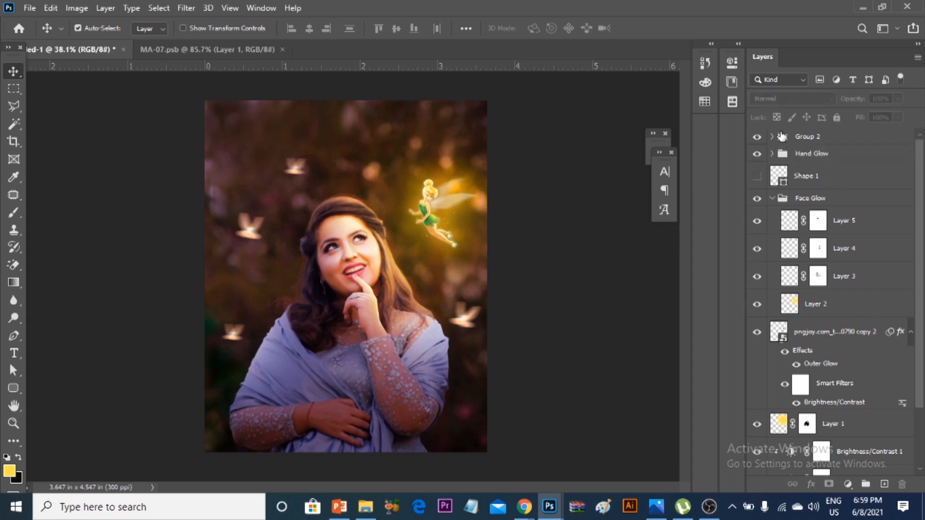
left_click(756, 137)
left_click(756, 137)
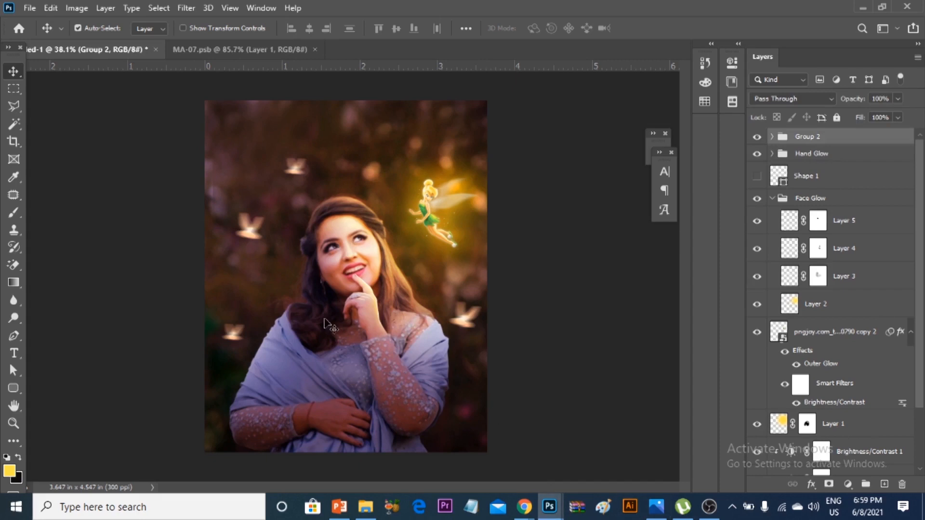
Add a new top layer and paint a soft yellow spot over the shoulder-side butterfly with a 400 px brush.
left_click(884, 484)
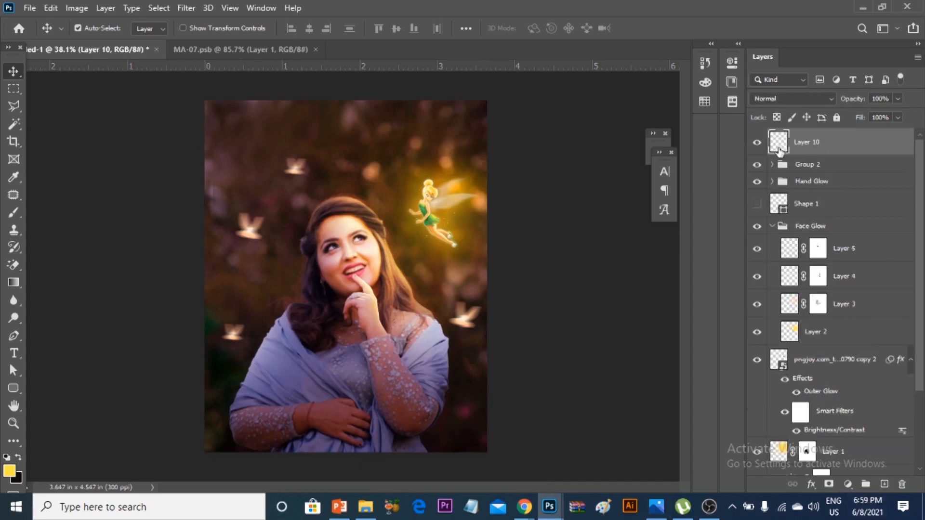
left_click(14, 212)
scroll(519, 331, "up", 3)
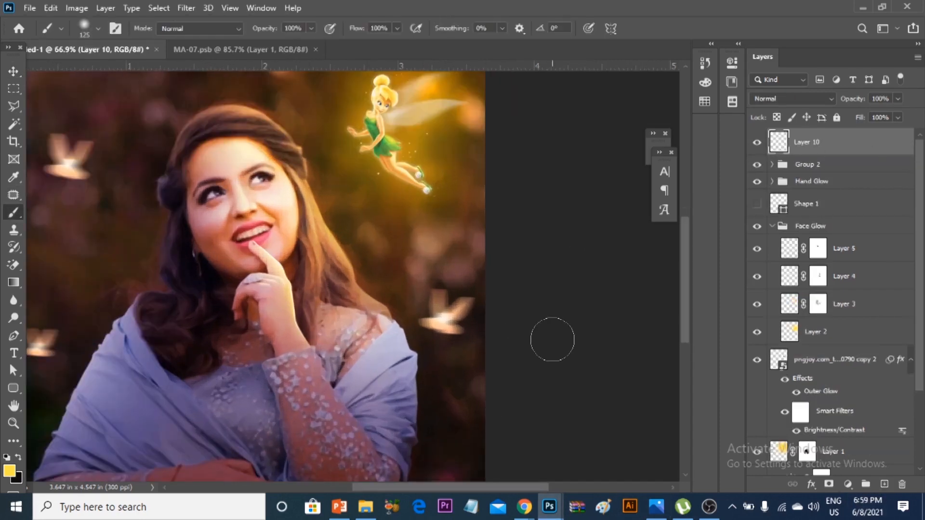
key("bracketright")
key("bracketright")
key("bracketright")
key("bracketright")
key("bracketright")
left_click(444, 310)
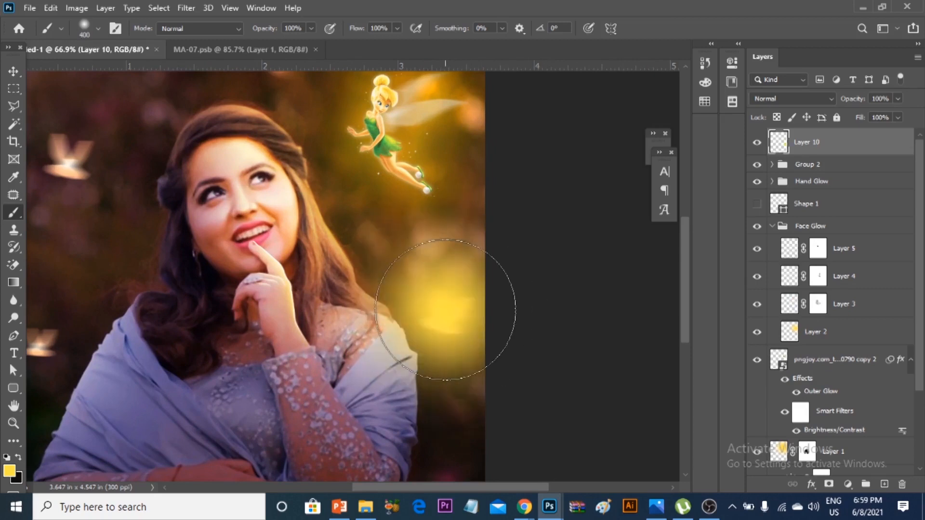
Set the yellow glow layer to Overlay blending and move it below the butterfly group.
left_click(777, 99)
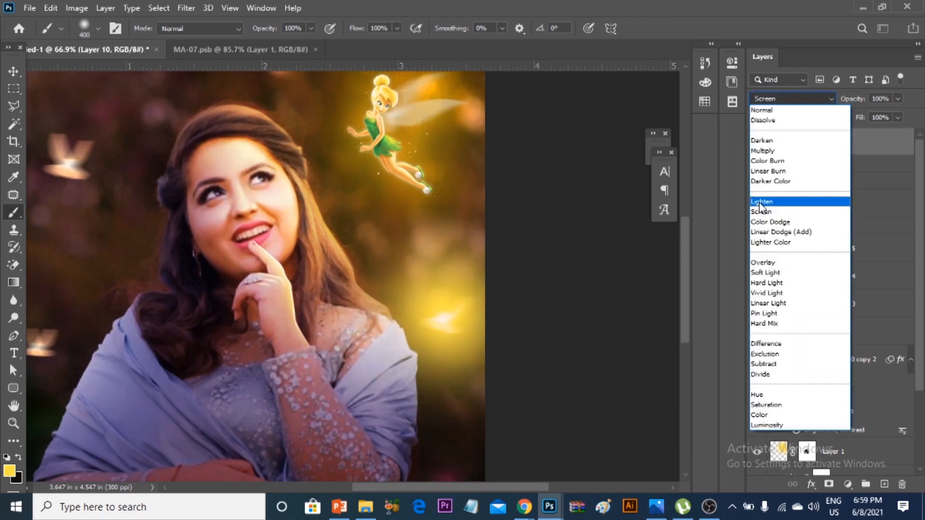
left_click(759, 266)
left_click_drag(815, 144, 825, 172)
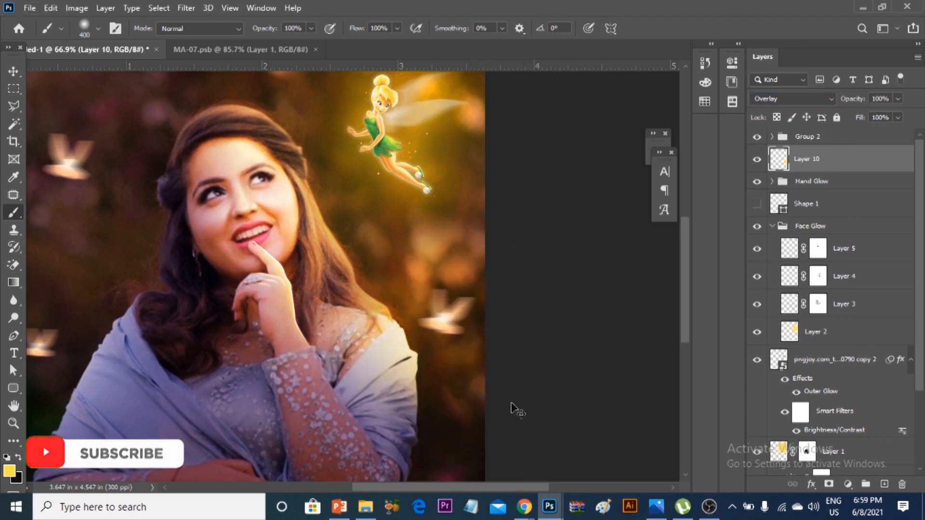
Lower the brush opacity to 39% and undo a trial stroke made below the shoulder-side butterfly.
scroll(514, 291, "down", 2)
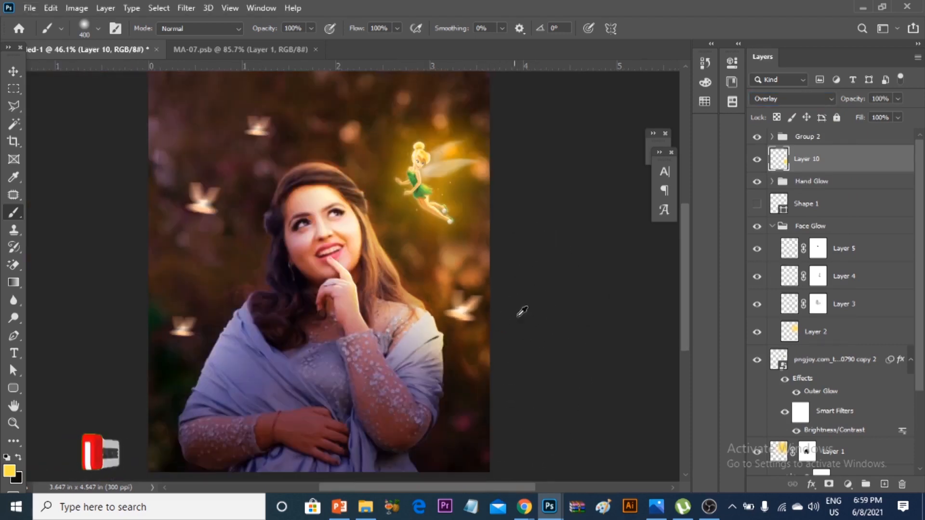
left_click(312, 28)
left_click(660, 29)
mouse_move(501, 345)
left_mouse_down()
mouse_move(458, 384)
mouse_move(456, 413)
left_mouse_up()
key("ctrl+z")
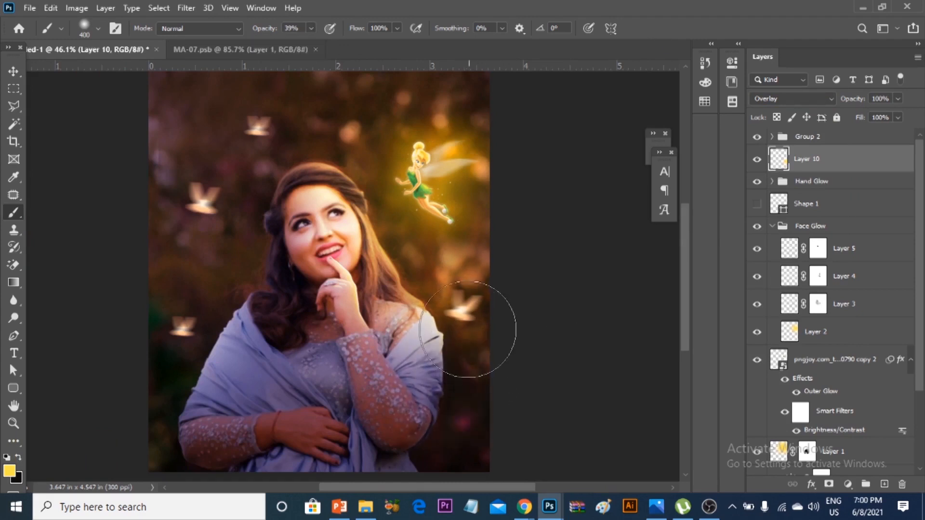
Reduce the brush size to 125 px and inspect the glow around the shoulder-side butterfly.
scroll(470, 337, "up", 2)
key("bracketleft")
key("bracketleft")
key("bracketleft")
key("bracketleft")
key("bracketleft")
key("bracketleft")
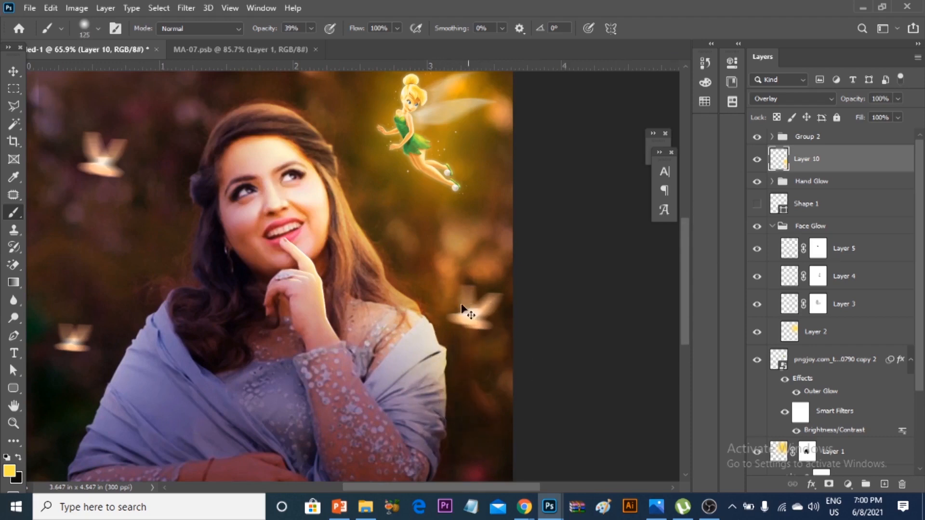
scroll(529, 254, "down", 2)
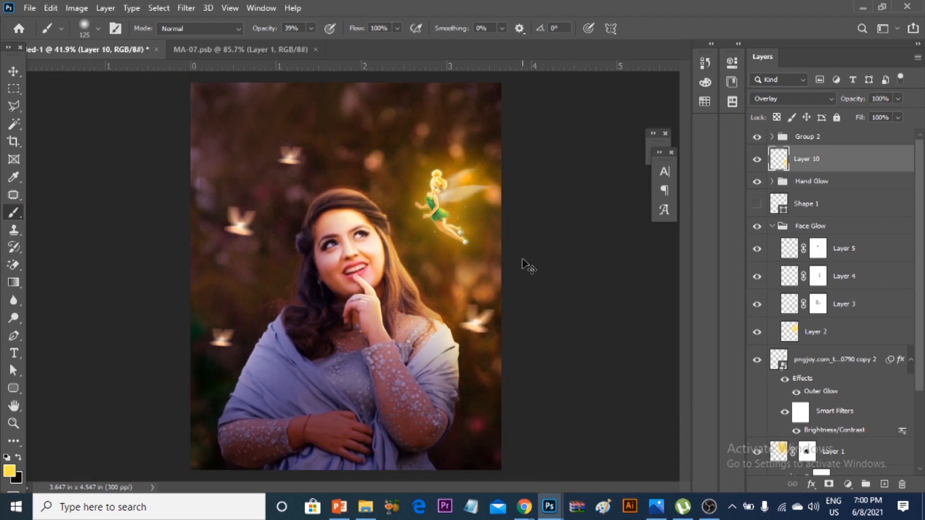
scroll(479, 371, "up", 2)
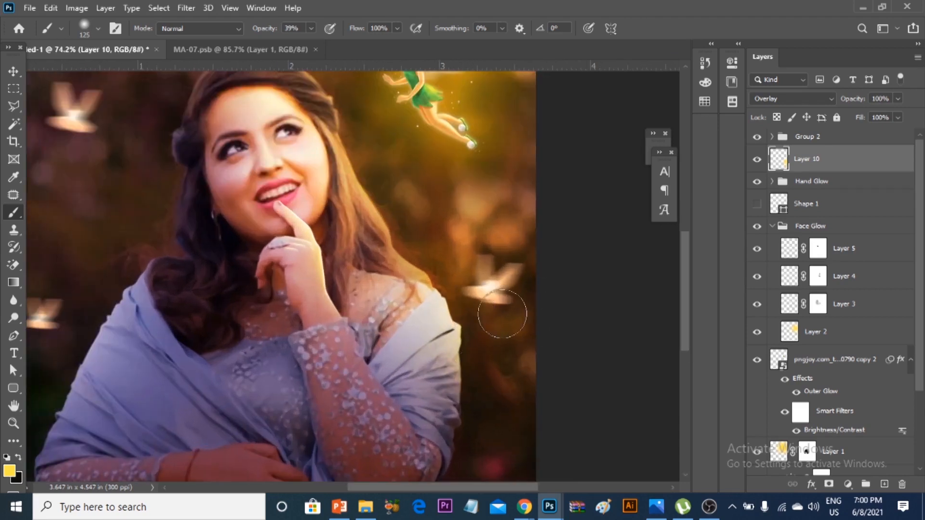
scroll(541, 254, "down", 2)
scroll(534, 262, "up", 1)
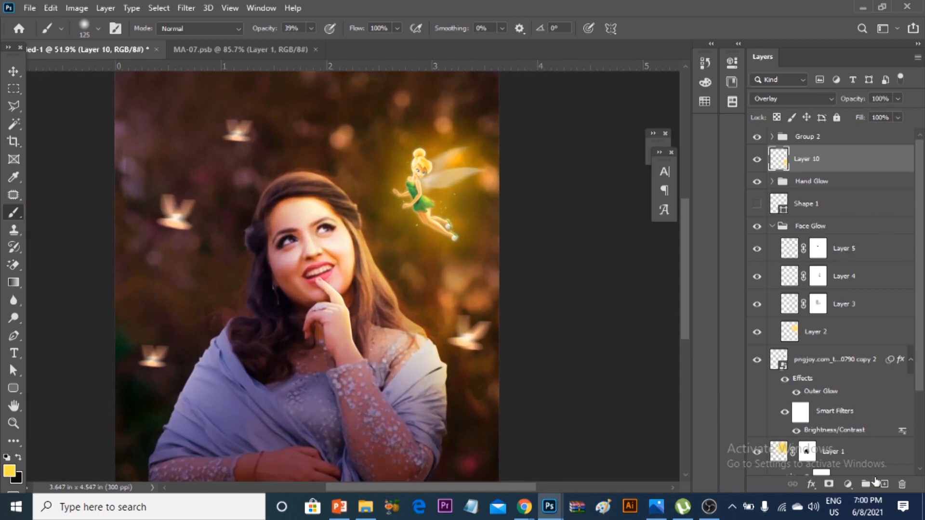
Add another new layer above the Overlay glow layer and set its blend mode to Screen.
left_click(886, 480)
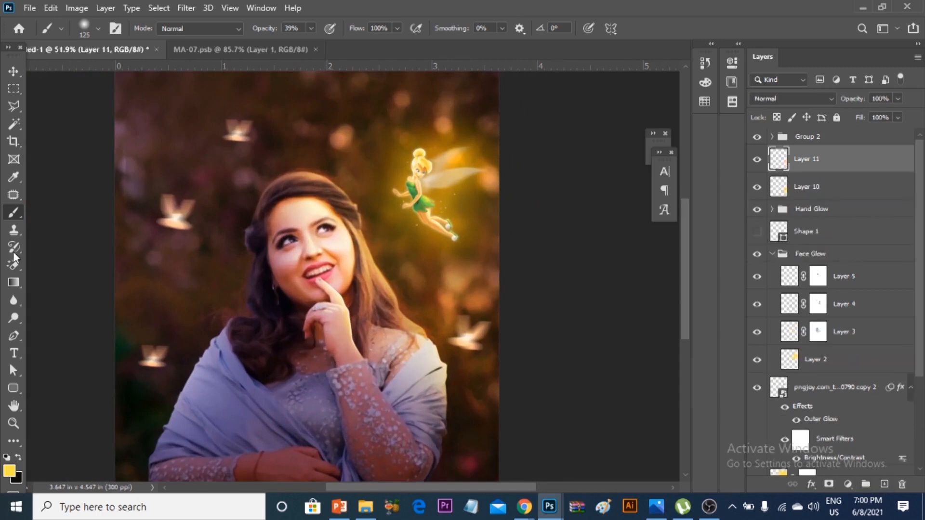
left_click(779, 98)
left_click(771, 212)
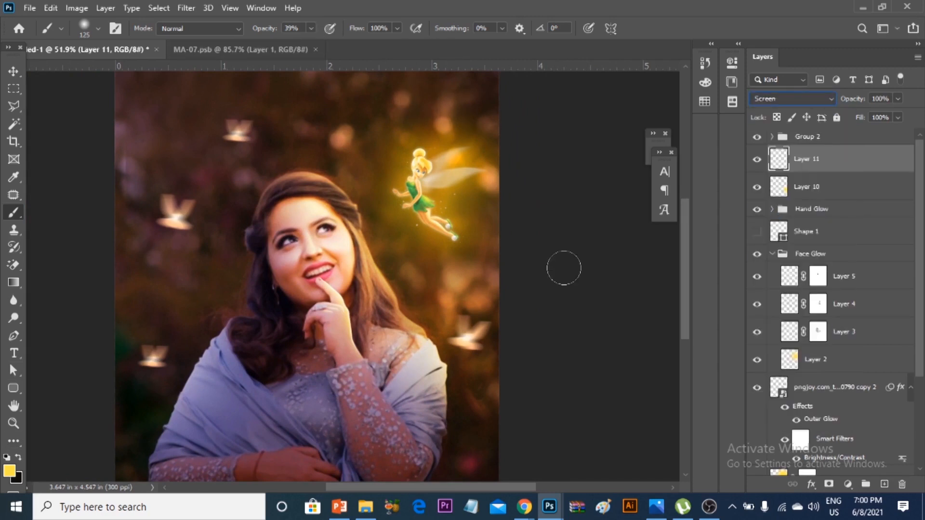
Enlarge the brush to 400 px and paint a soft yellow glow around the shoulder-side butterfly.
right_click(430, 250)
type("300")
key("Return")
left_click(467, 333)
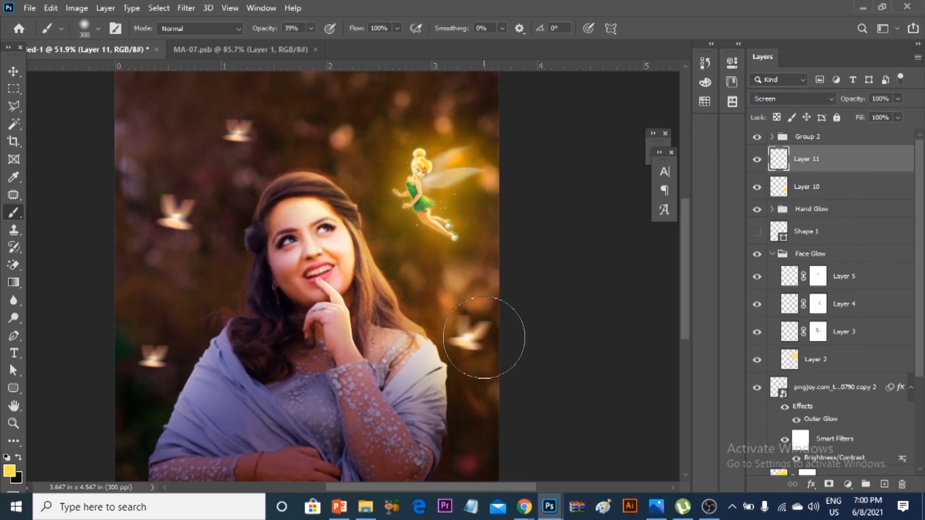
key("bracketright")
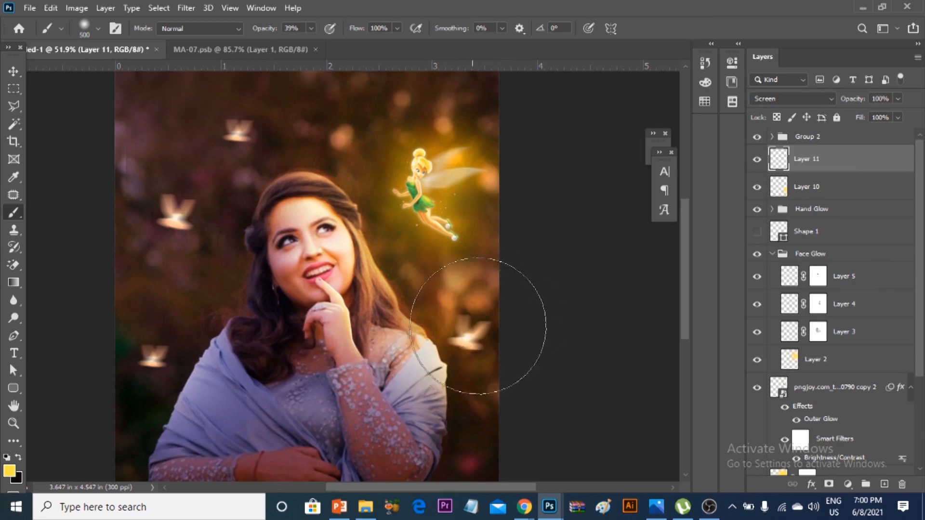
scroll(584, 275, "down", 3)
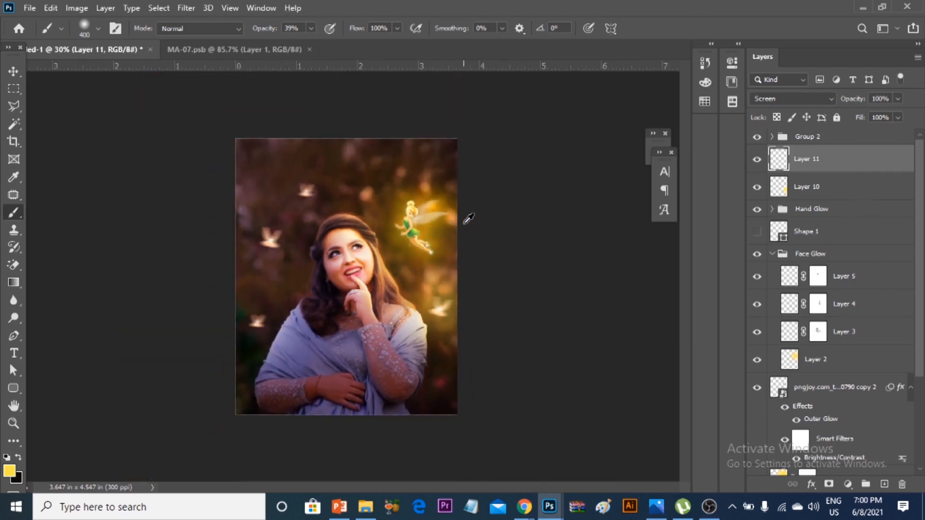
Scale the Screen glow down to about 89.5% and lower its layer opacity to 63%.
scroll(585, 275, "up", 3)
key("ctrl+t")
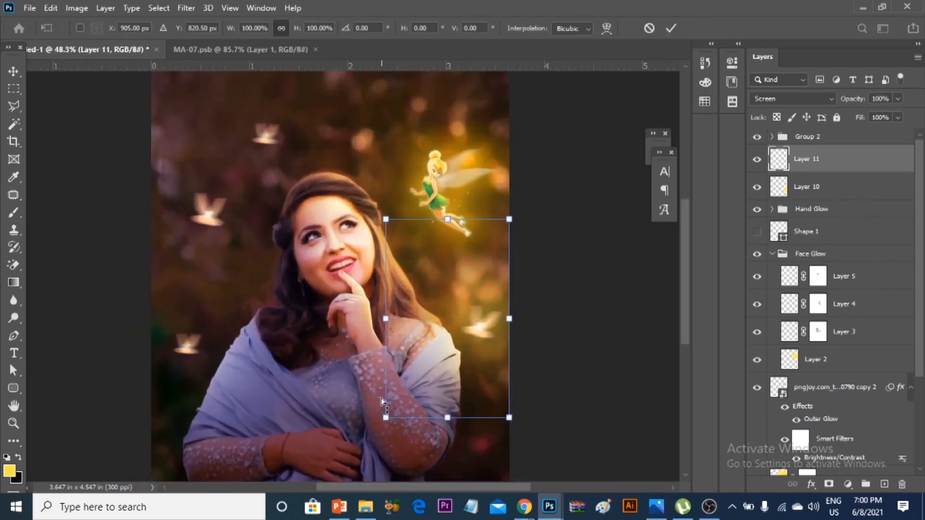
left_click_drag(383, 418, 399, 411)
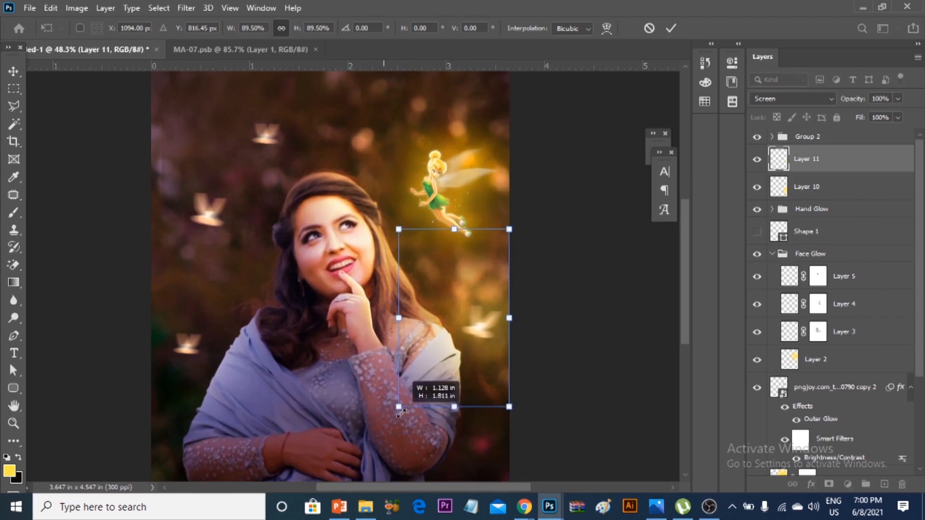
left_click(673, 31)
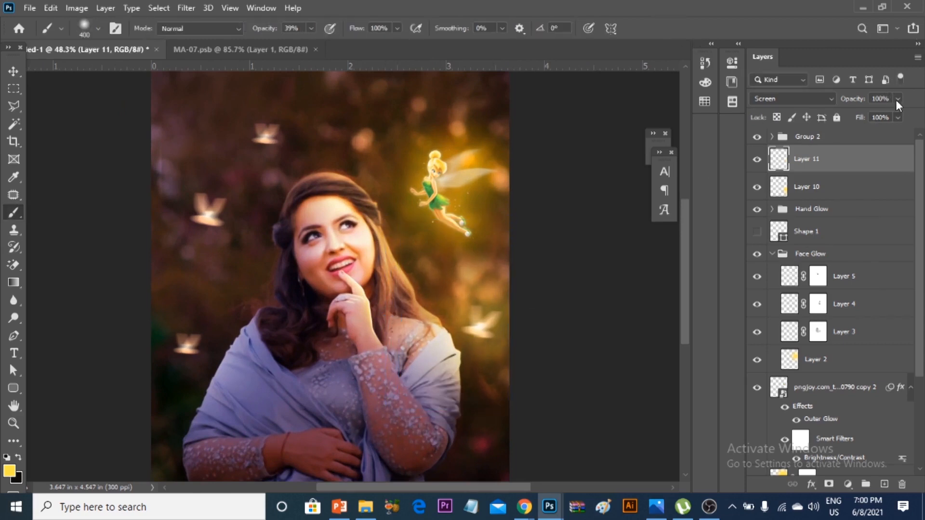
left_click_drag(879, 111, 874, 113)
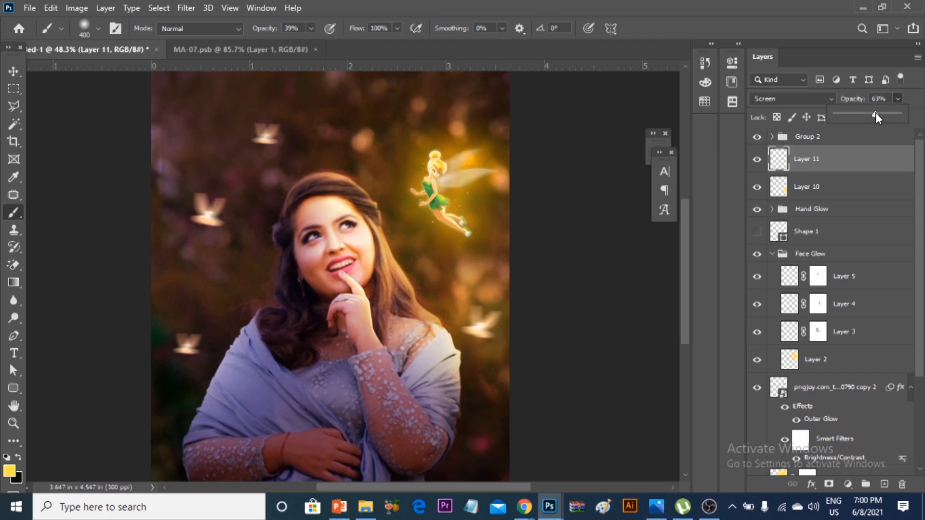
left_click(13, 71)
scroll(327, 222, "down", 3)
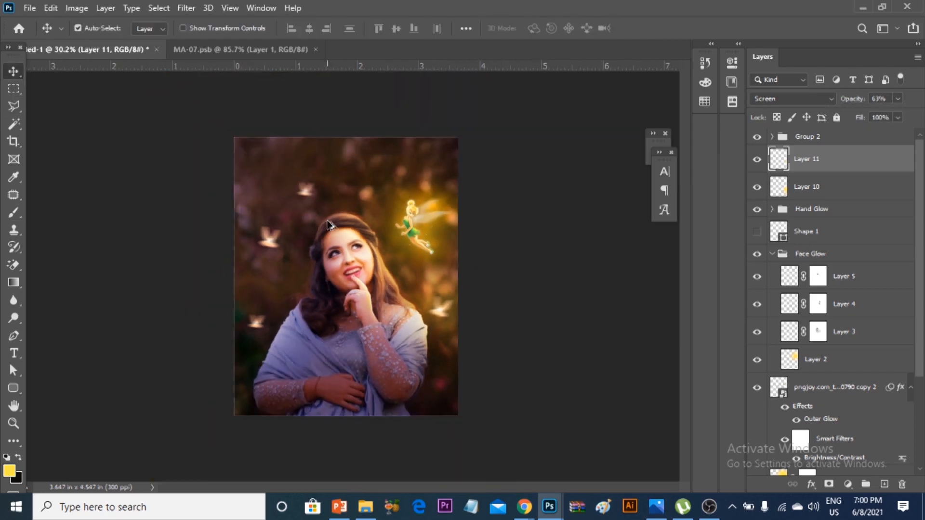
Examine how the yellow glow around the shoulder-side butterfly blends with the woman and the background.
left_click(830, 139)
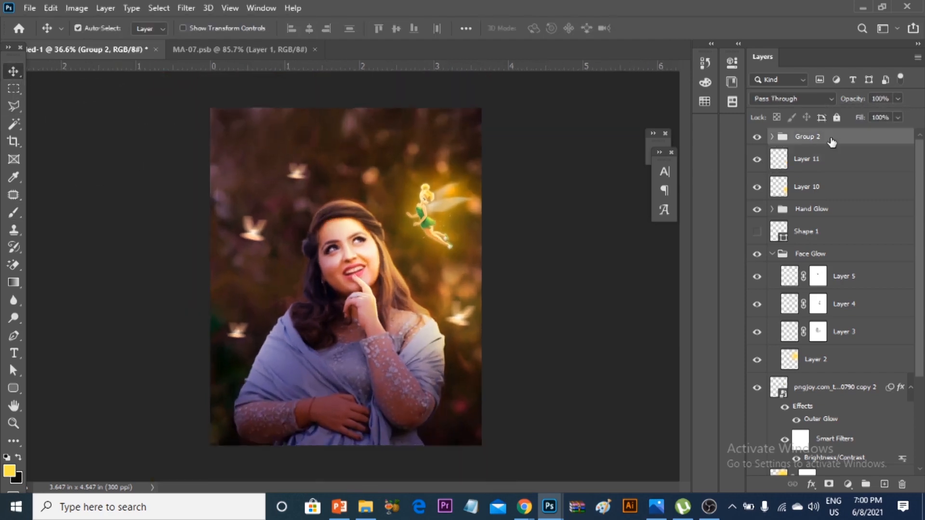
scroll(478, 299, "up", 2)
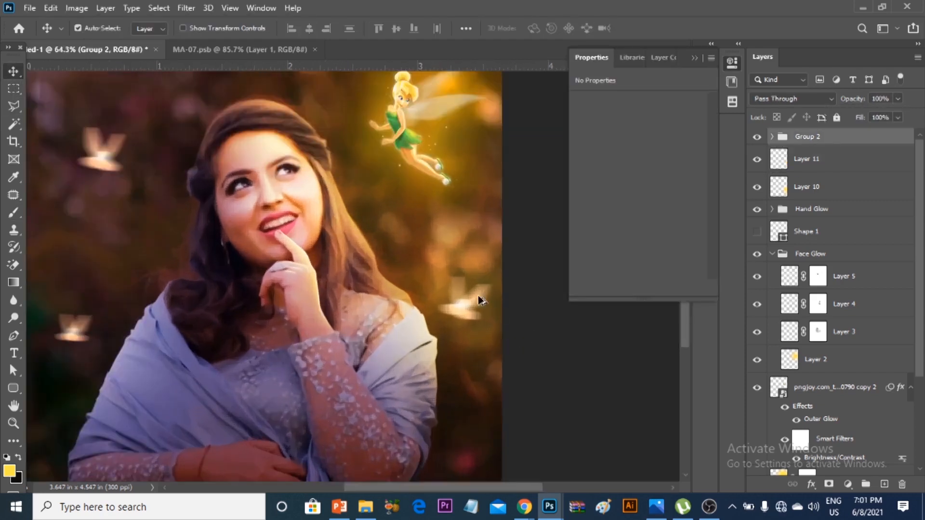
scroll(474, 311, "down", 5)
scroll(479, 338, "up", 2)
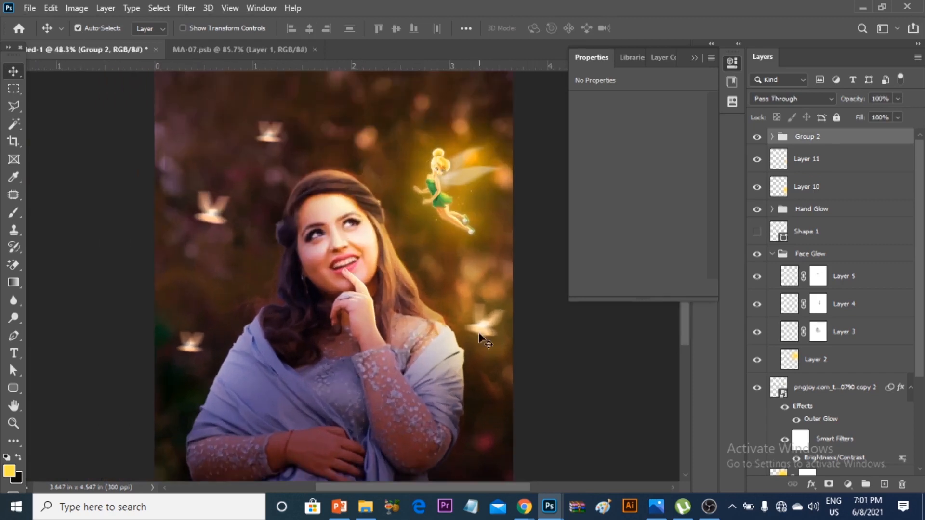
left_click(694, 58)
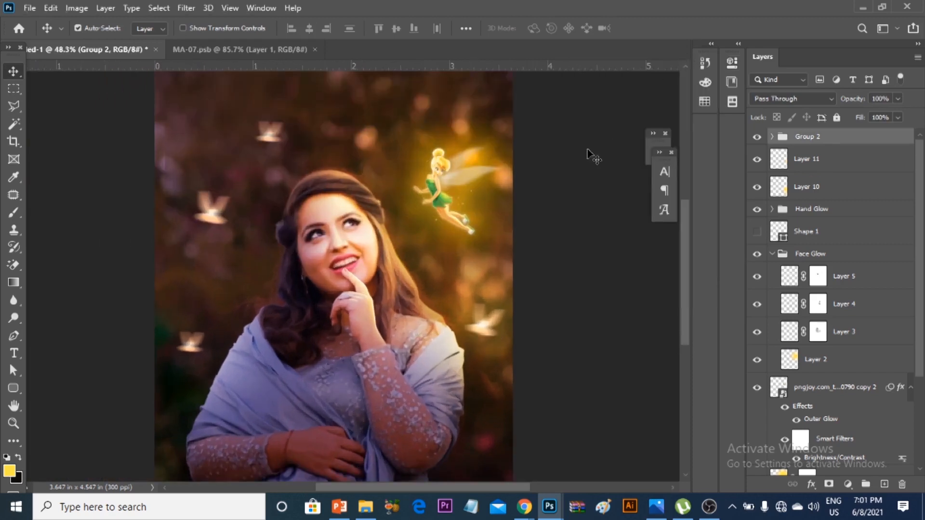
scroll(545, 340, "up", 1)
scroll(542, 337, "up", 1)
left_click(360, 381)
scroll(384, 371, "down", 1)
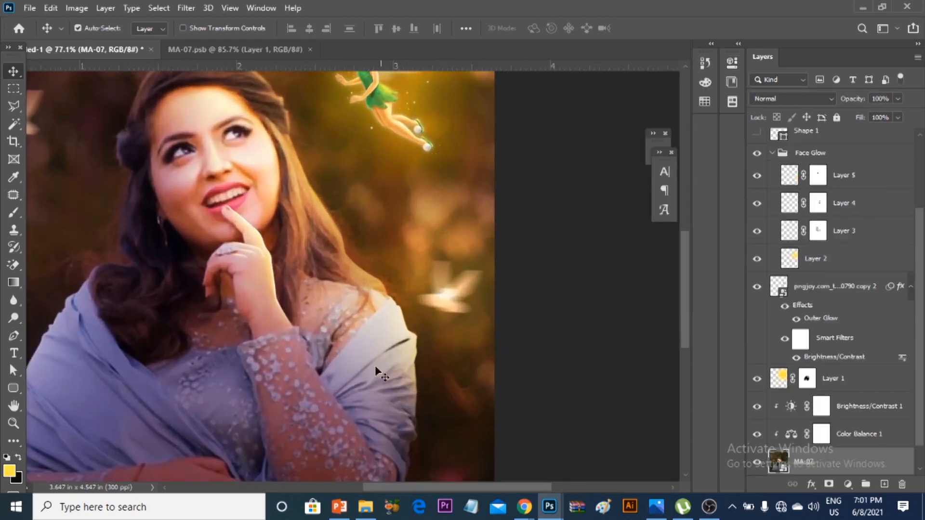
Open the MA-07 smart object's contents and check the outline of its cut-out woman layer.
key("ctrl+0")
scroll(794, 428, "down", 1)
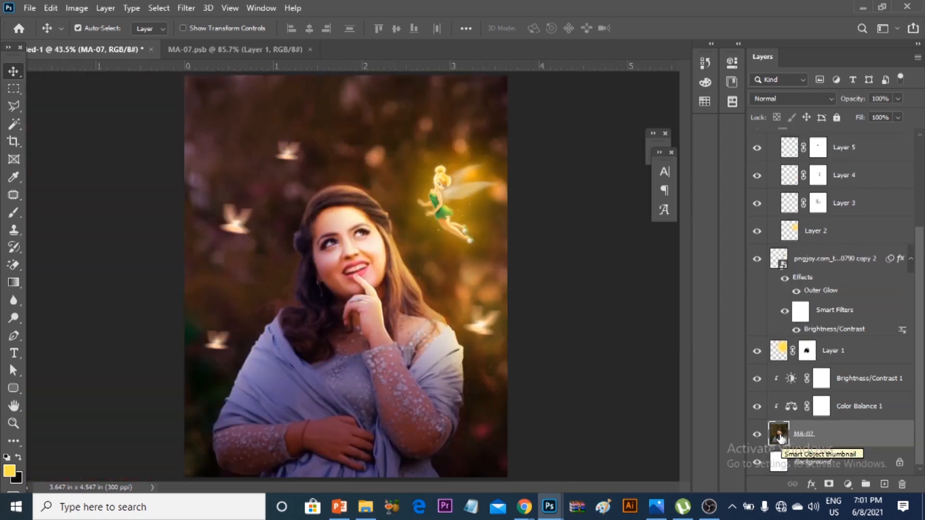
double_click(779, 435)
left_click(779, 225, "ctrl")
scroll(491, 385, "down", 3)
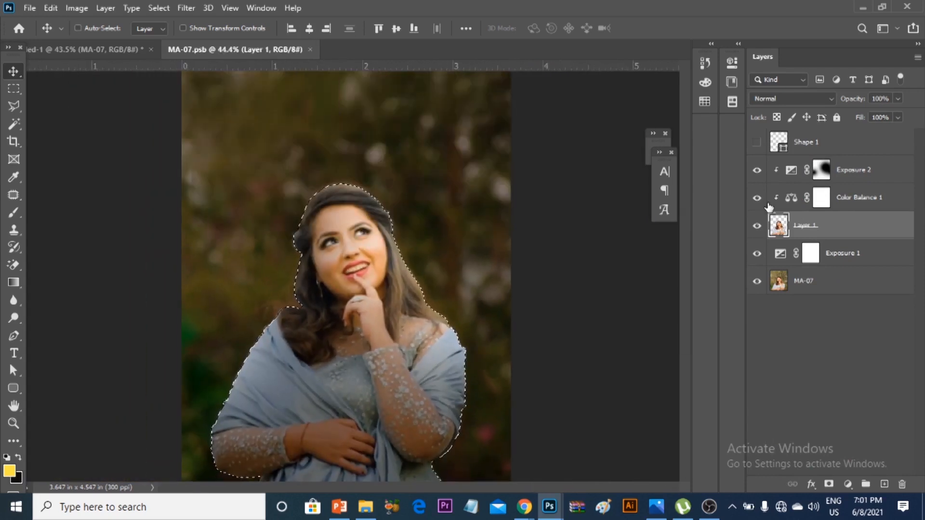
key("ctrl+d")
scroll(611, 87, "down", 2)
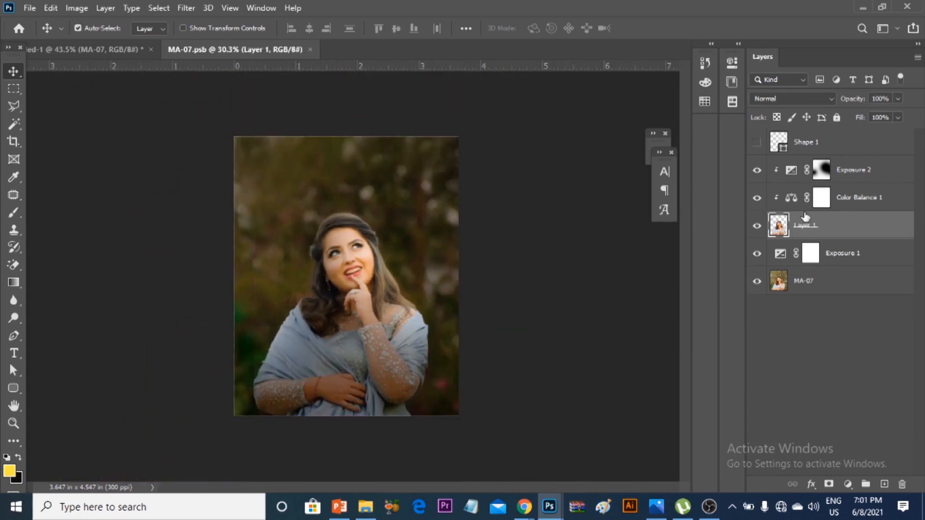
Copy the Shape 1 outline layer from MA-07.psb into the main composite and close MA-07.psb, saving its changes.
left_click(791, 145)
left_click(757, 142)
mouse_move(385, 322)
left_mouse_down()
mouse_move(214, 180)
mouse_move(108, 42)
mouse_move(214, 107)
mouse_move(384, 311)
left_mouse_up()
left_click(322, 50)
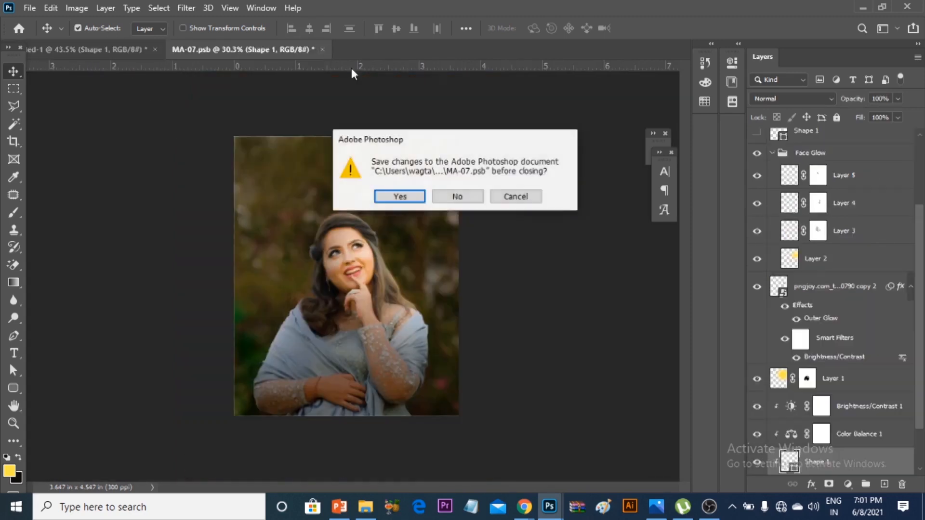
left_click(410, 197)
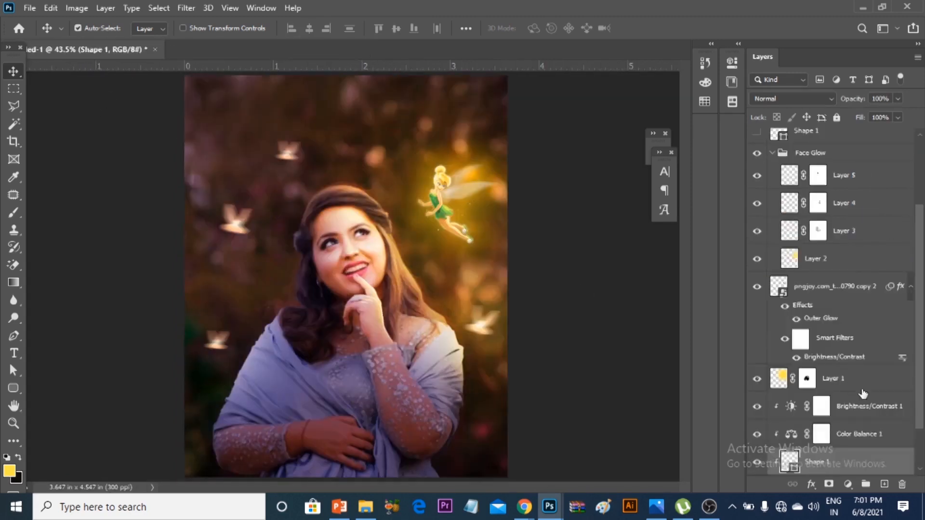
Move the copied Shape 1 layer directly beneath Layer 1, load its outline as a selection and hide it.
left_click_drag(826, 427, 790, 369)
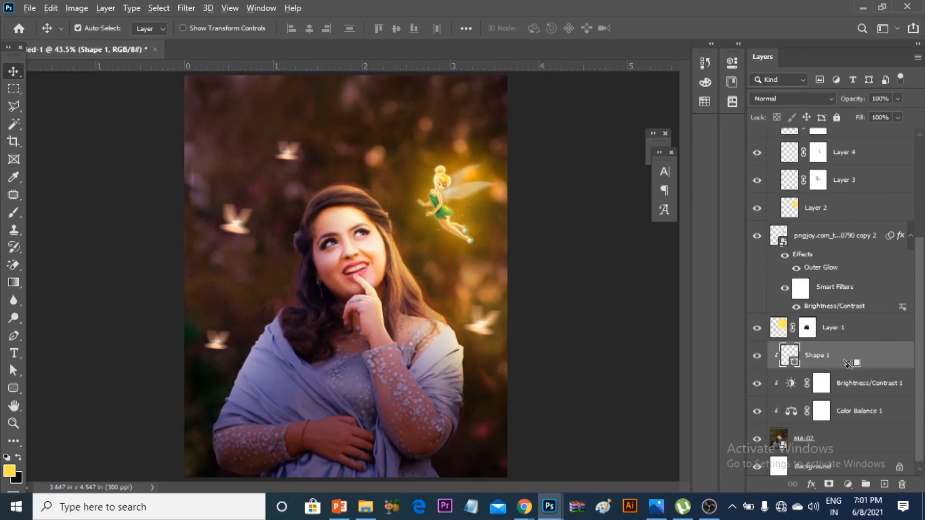
key("ctrl+minus")
left_click(782, 361, "ctrl")
left_click(757, 356)
Group the glow layers Layer 10 and Layer 11, and place the hidden upper Shape 1 layer above Hand Glow.
left_click(826, 331)
scroll(831, 326, "up", 3)
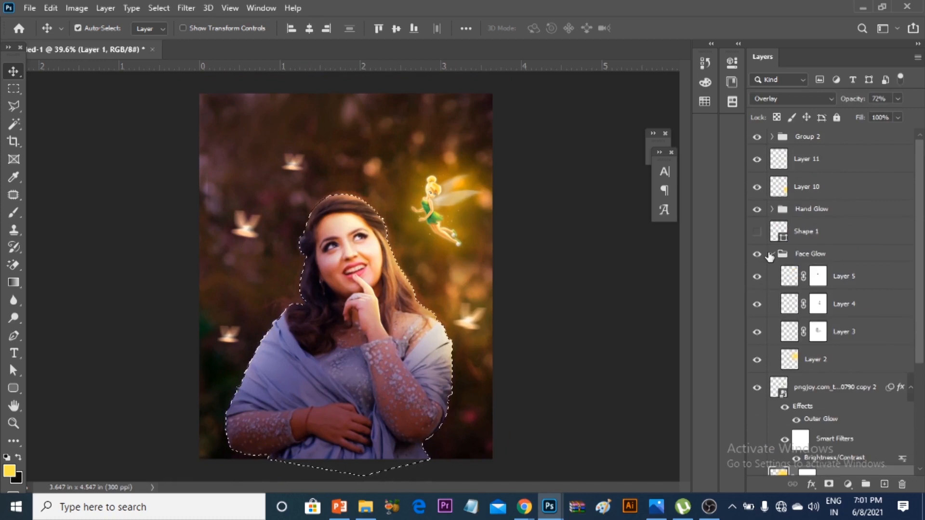
left_click(771, 254)
left_click(798, 233)
left_click(809, 187)
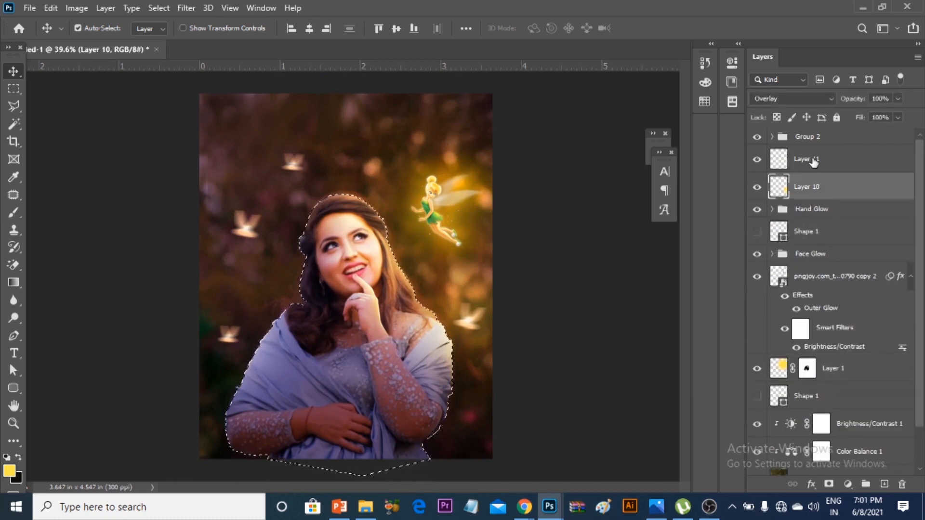
left_click(809, 159)
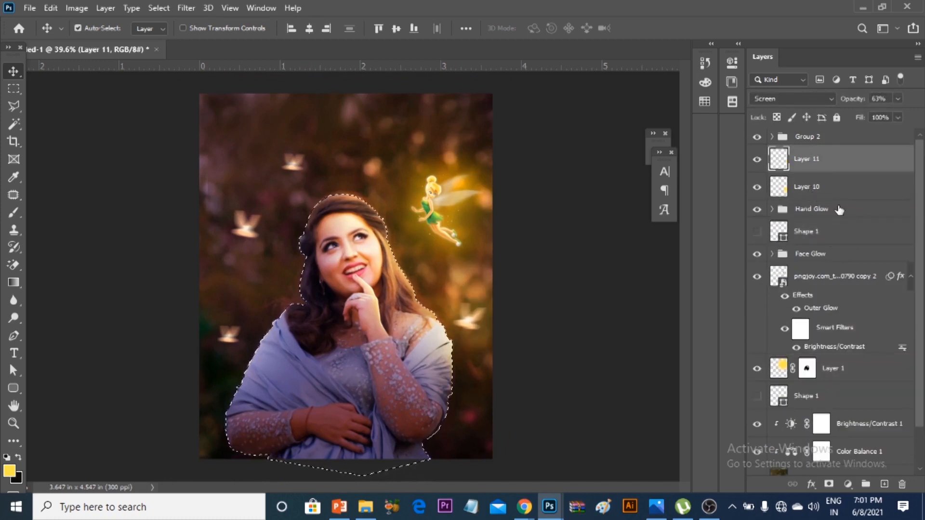
left_click(827, 195, "ctrl")
key("ctrl+g")
left_click_drag(815, 170, 793, 182)
Add a new layer beneath the glow group and get the Brush ready at the woman's shoulder.
left_click(884, 484)
scroll(446, 352, "up", 8)
scroll(467, 377, "up", 2)
left_click(13, 212)
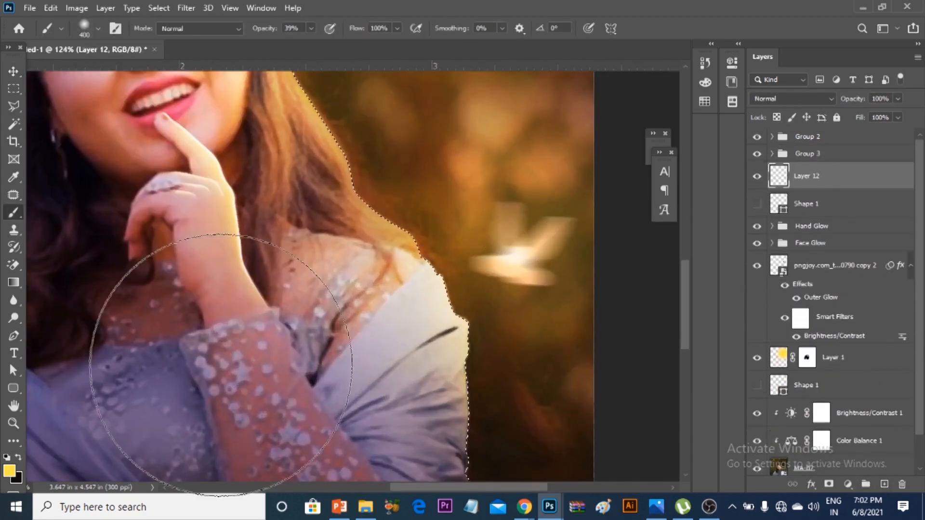
Swap the foreground and background colours and set the foreground to a pale warm off-white.
left_click(18, 458)
left_click(9, 471)
left_click(415, 333)
left_click(577, 259)
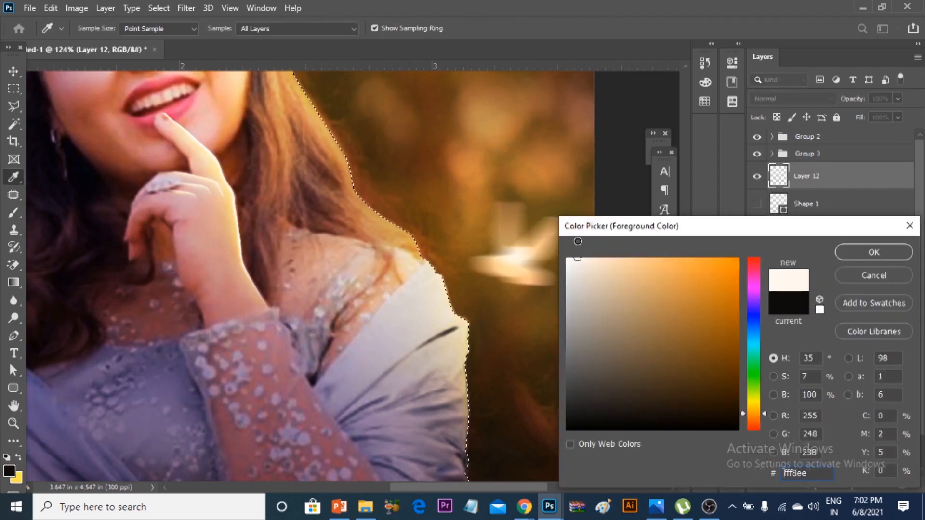
left_click(757, 403)
left_click(859, 251)
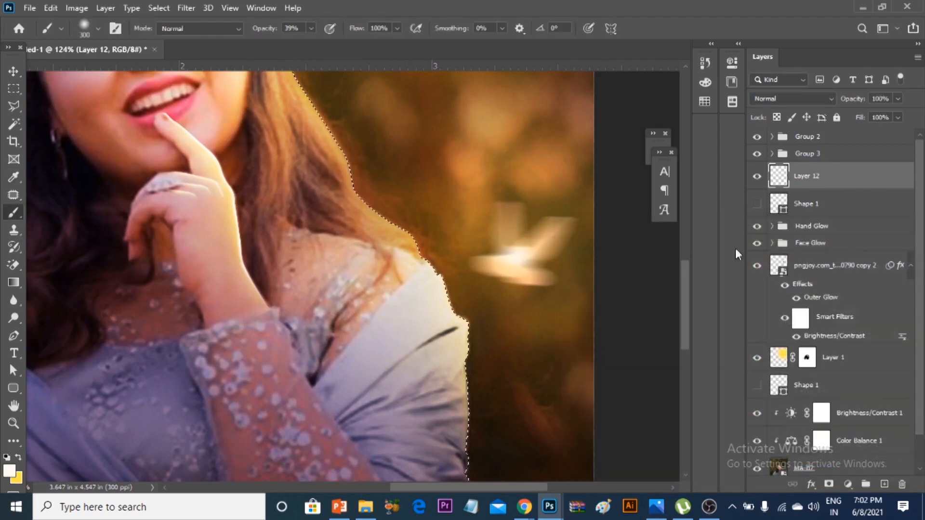
Reduce the brush size to 30 px and raise the brush opacity to 100%.
key("bracketleft")
key("bracketleft")
key("bracketleft")
key("bracketleft")
key("bracketleft")
key("bracketleft")
key("bracketleft")
key("bracketleft")
key("bracketleft")
key("bracketleft")
key("bracketleft")
key("bracketleft")
key("bracketleft")
scroll(499, 378, "up", 3)
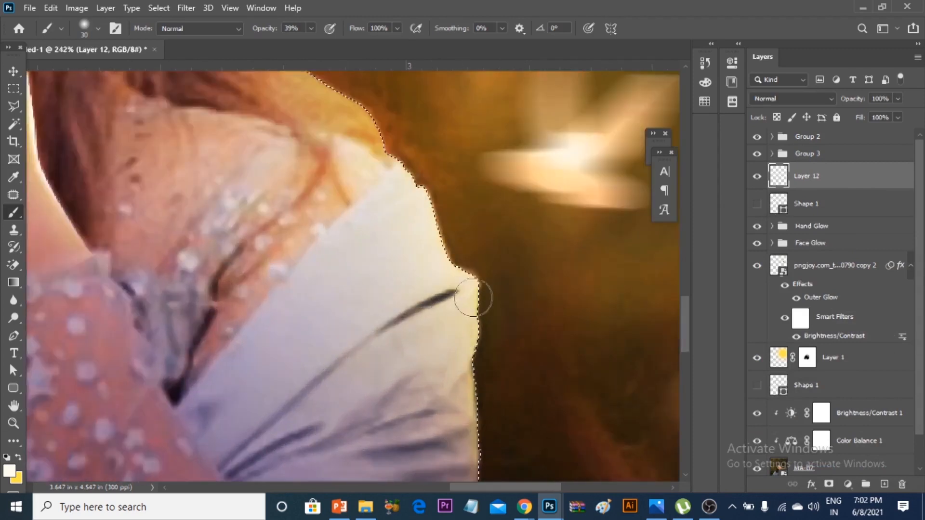
left_click(311, 28)
mouse_move(310, 43)
left_mouse_down()
mouse_move(487, 44)
mouse_move(702, 6)
left_mouse_up()
Paint an off-white rim highlight along the selected shoulder edge of the shawl, refining it with a 9 px brush.
left_click_drag(457, 248, 439, 178)
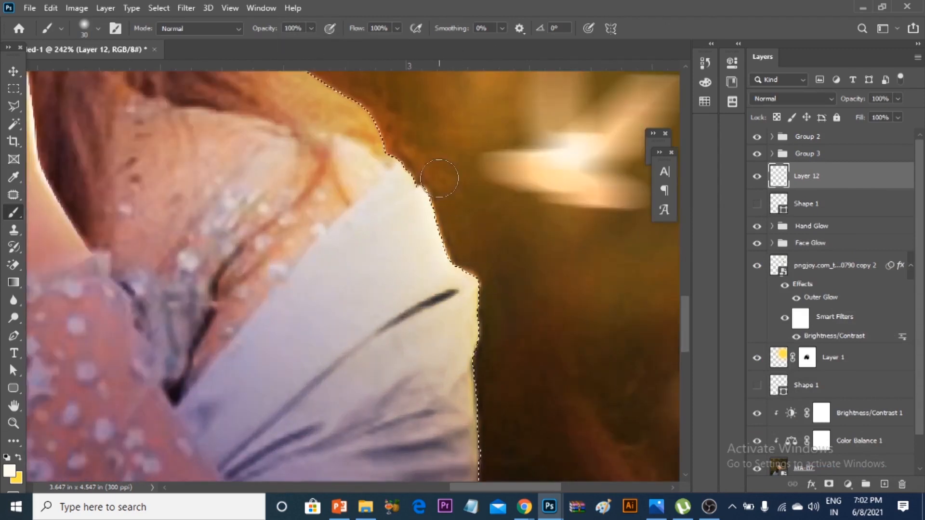
key("bracketleft")
key("bracketleft")
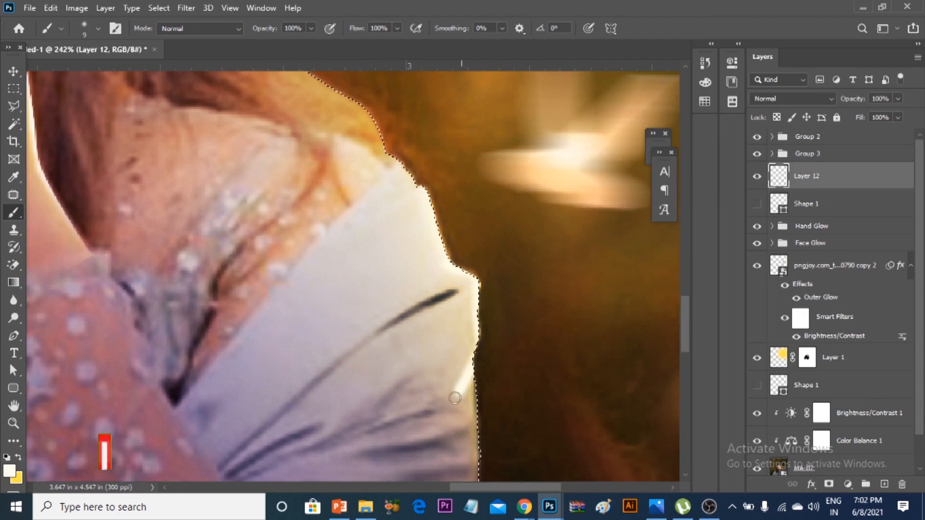
scroll(479, 337, "up", 2)
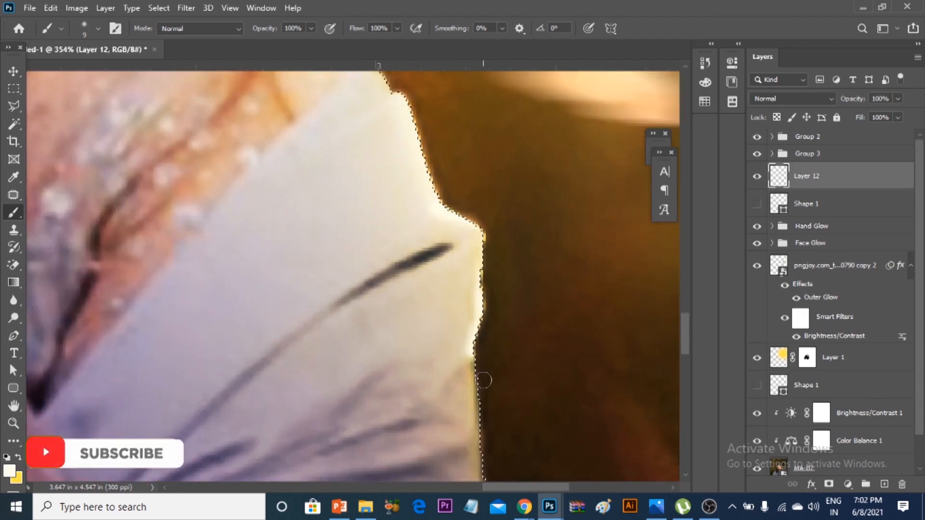
scroll(479, 352, "down", 4)
scroll(477, 352, "up", 4)
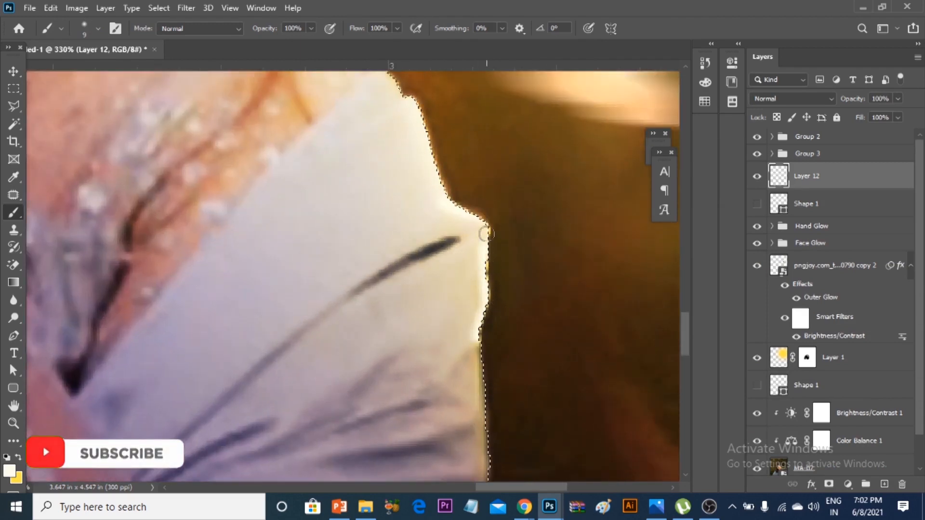
mouse_move(487, 234)
left_mouse_down()
mouse_move(489, 202)
mouse_move(464, 212)
left_mouse_up()
Try to extend the rim highlight down the shawl's outer edge and undo the strokes.
scroll(534, 270, "down", 2)
mouse_move(487, 323)
left_mouse_down()
mouse_move(502, 427)
mouse_move(504, 450)
left_mouse_up()
key("ctrl+z")
key("ctrl+z")
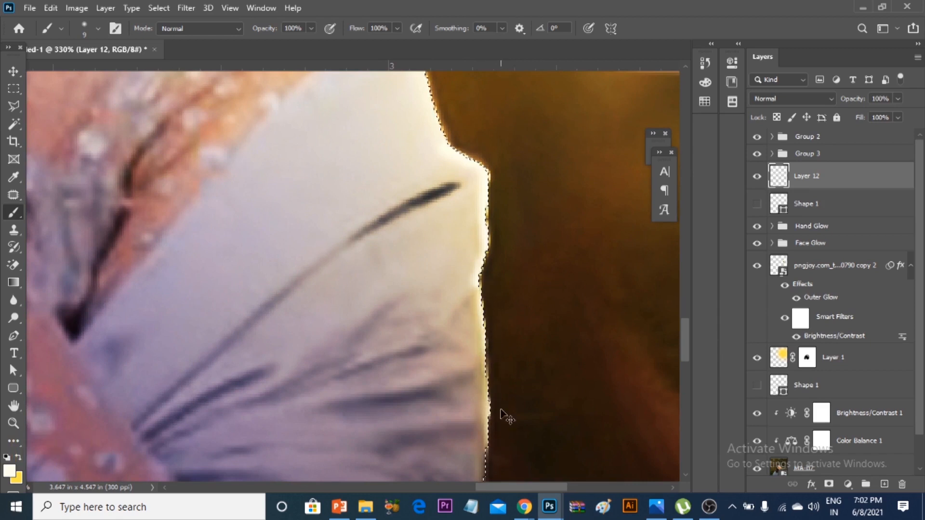
Draw a polygonal lasso selection across the shawl's edge just below the shoulder highlight.
scroll(484, 312, "up", 3)
scroll(482, 313, "down", 2)
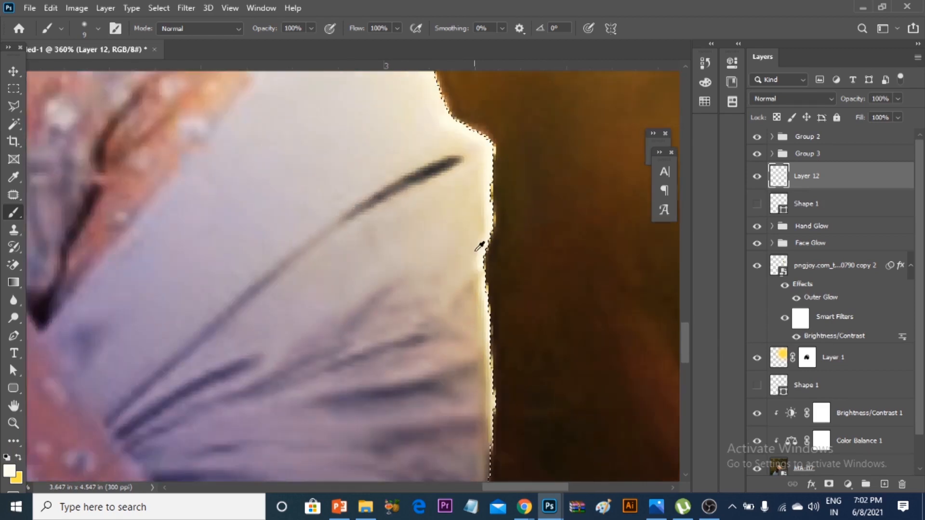
scroll(481, 248, "up", 1)
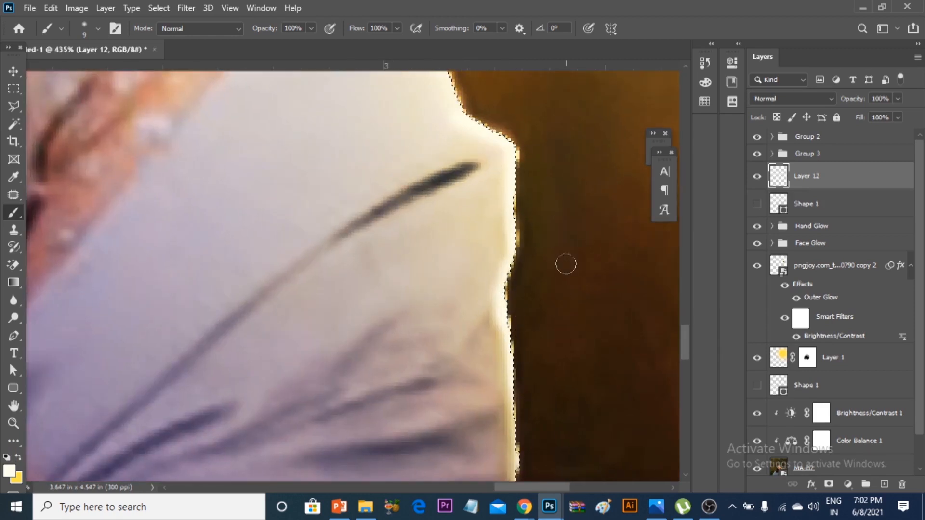
key("l")
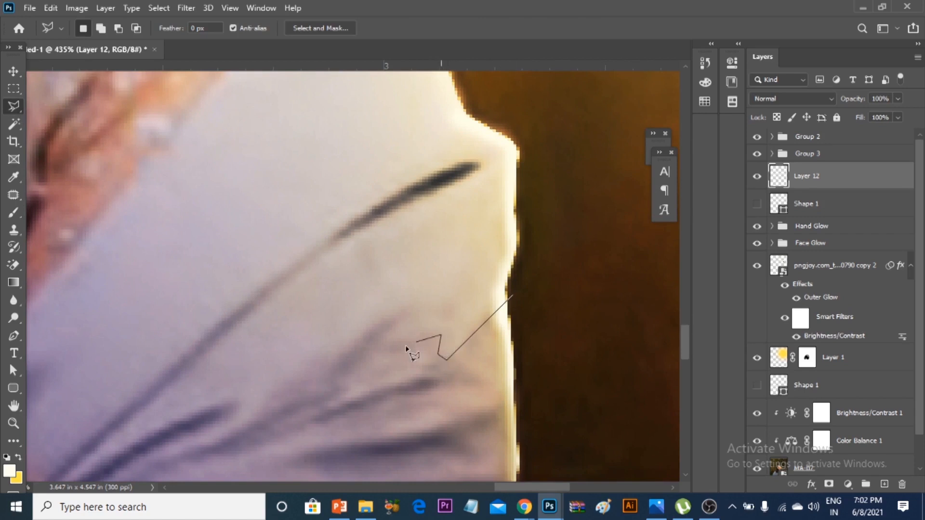
double_click(328, 364)
Close the polygonal lasso selection above the zigzag fold at the shawl's edge and add a second region covering the gap inside it.
left_click(436, 333, "shift")
left_click(342, 360)
left_click(333, 291)
left_click(508, 192)
double_click(552, 194)
left_click(517, 217)
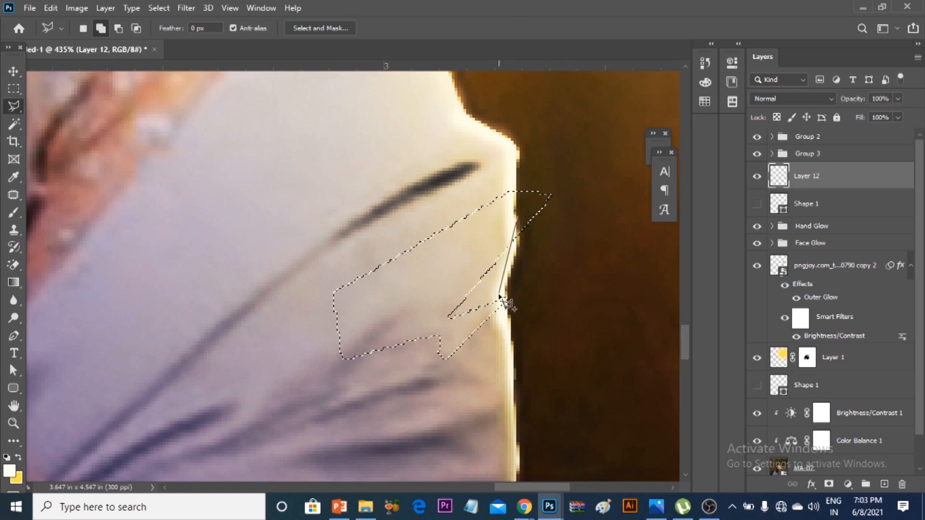
left_click(503, 307)
left_click(448, 328)
left_click(432, 314)
double_click(451, 245)
Paint off-white highlights along the selected zigzag fold edges with the 9 px brush and clear the selection.
key("b")
mouse_move(514, 303)
left_mouse_down()
mouse_move(471, 358)
mouse_move(495, 322)
mouse_move(452, 366)
mouse_move(432, 360)
mouse_move(437, 341)
mouse_move(367, 353)
left_mouse_up()
key("ctrl+z")
left_click_drag(434, 341, 378, 351)
key("ctrl+d")
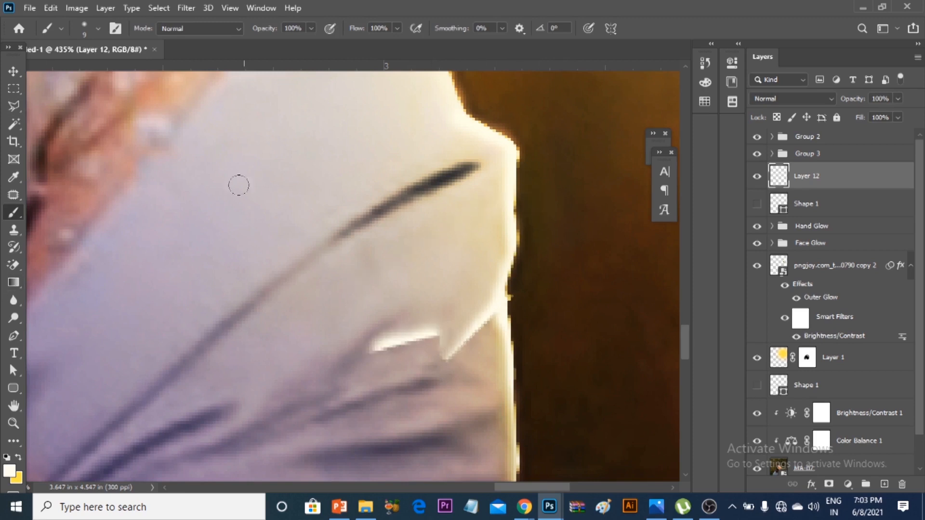
Select the fabric just below the dark crease with the polygonal lasso, paint an off-white highlight along its edge and clear the selection.
left_click(17, 107)
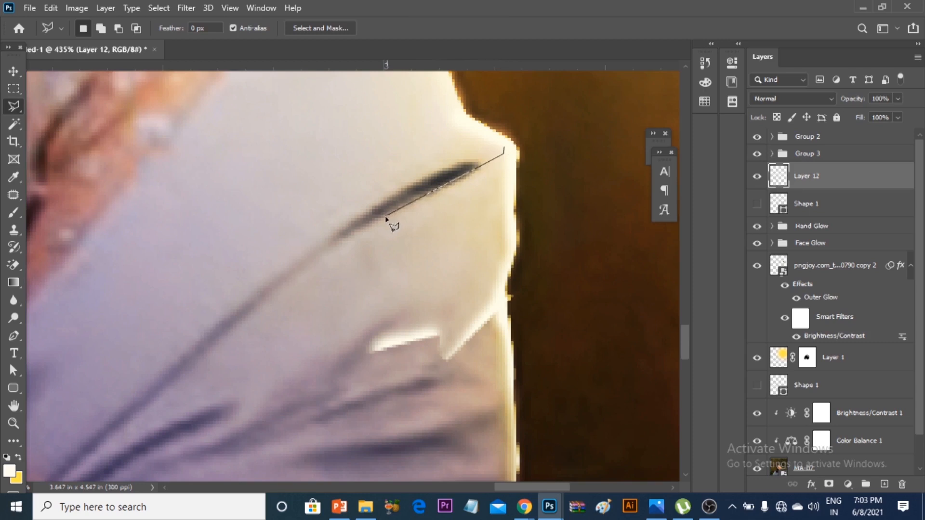
left_click(335, 302)
left_click(496, 309)
left_click(519, 156)
key("b")
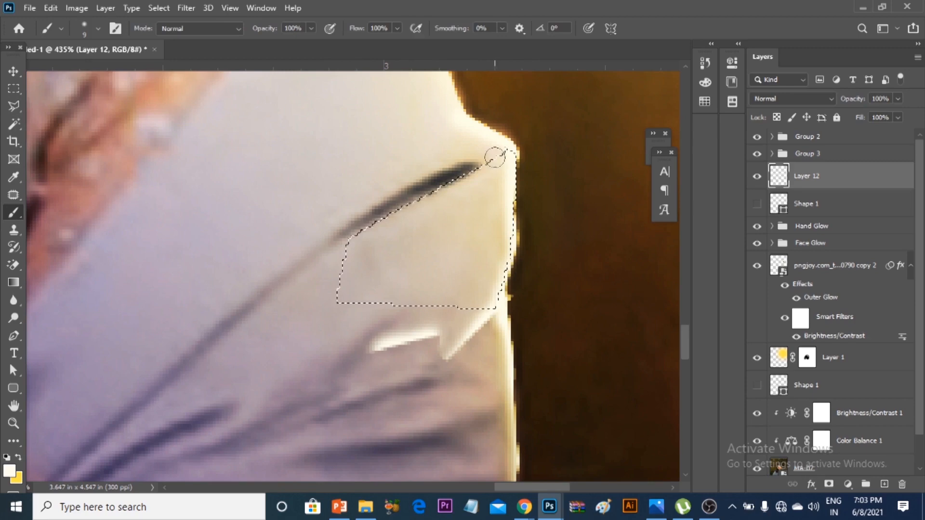
key("ctrl+d")
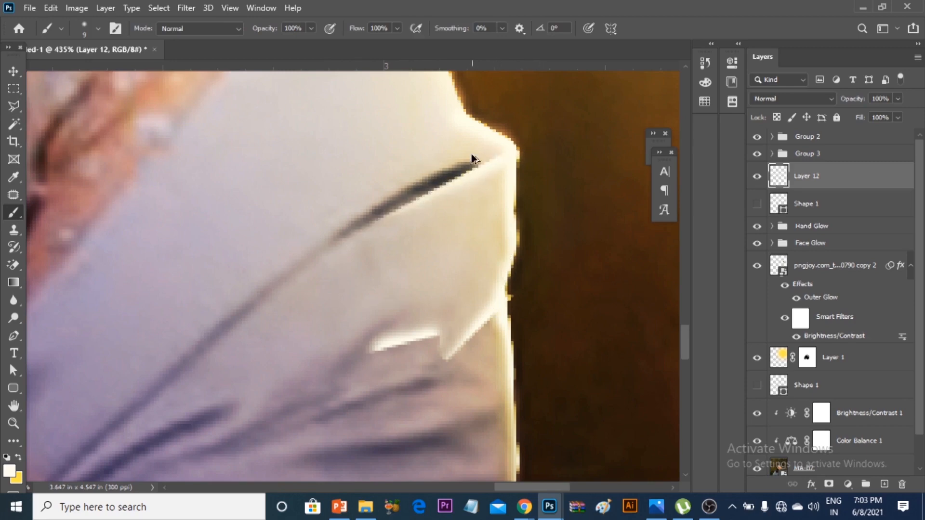
Draw a polygonal lasso selection around the fabric just above the dark crease, reaching the shawl's outer corner.
scroll(474, 159, "up", 3)
left_click(13, 106)
scroll(477, 162, "down", 3)
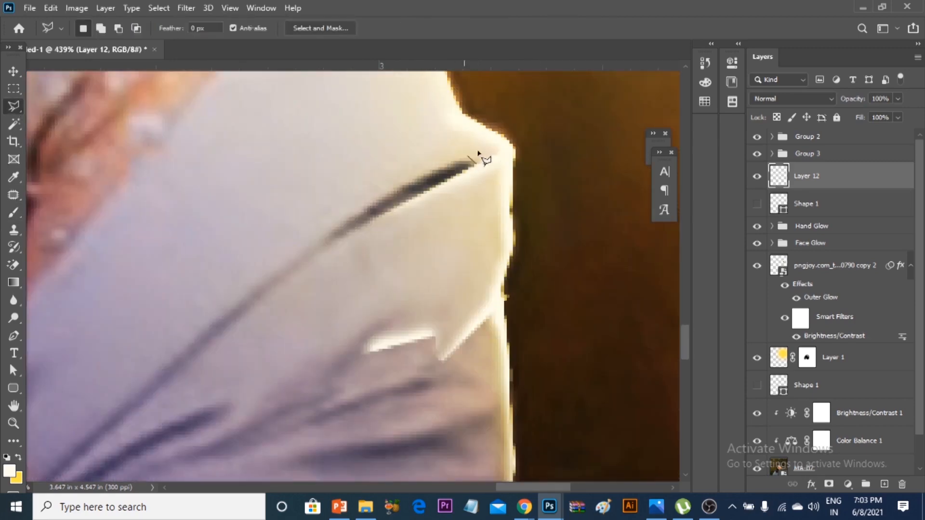
left_click(282, 243)
left_click(292, 180)
left_click(470, 163)
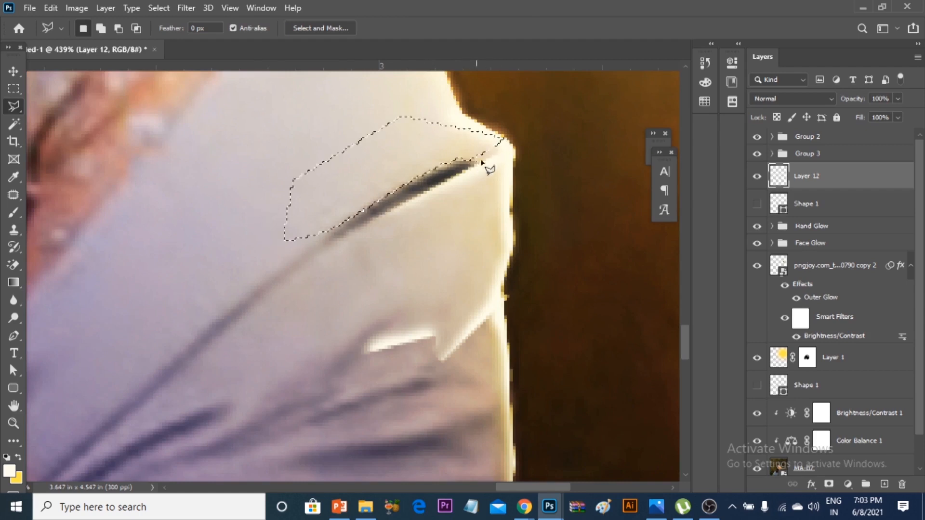
Paint an off-white highlight along the upper side of the dark crease inside the selection, redoing the first stroke, and clear the selection.
key("b")
mouse_move(455, 160)
left_mouse_down()
mouse_move(381, 198)
mouse_move(334, 248)
left_mouse_up()
key("ctrl+z")
left_click_drag(491, 147, 341, 223)
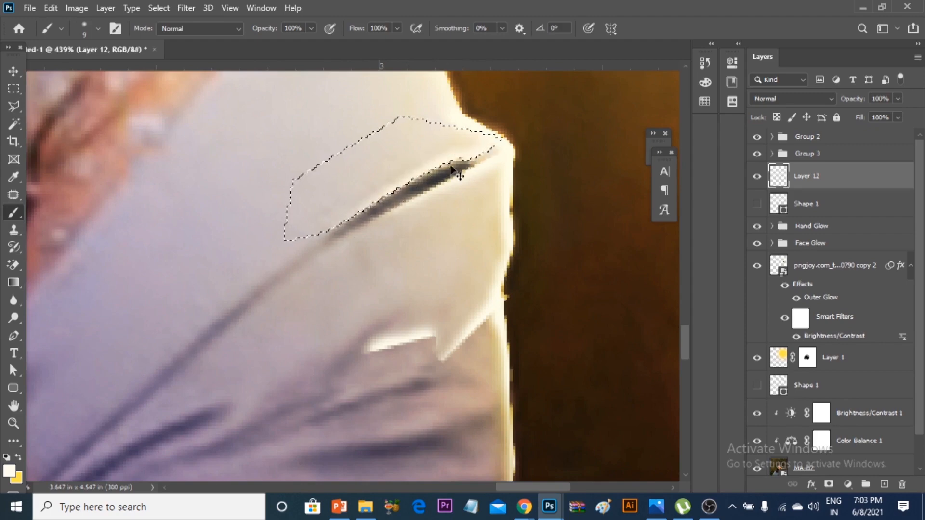
key("ctrl+d")
Touch up the off-white rim highlight on the shawl's outer edge beside the dark crease, undoing the first stroke.
scroll(490, 120, "down", 10)
scroll(489, 120, "up", 6)
scroll(461, 143, "up", 4)
left_click_drag(499, 138, 497, 206)
key("ctrl+z")
left_click_drag(534, 165, 526, 227)
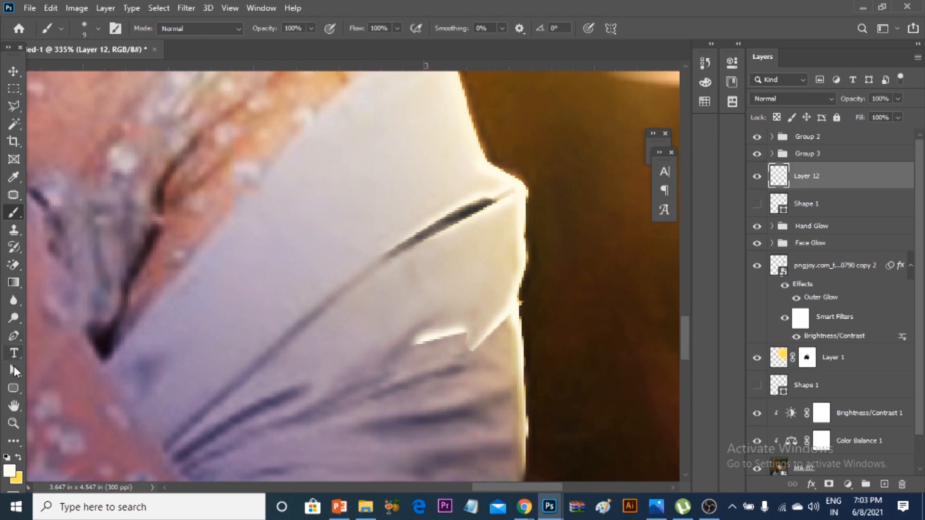
Smudge the painted fold highlights and the crease tip into the fabric with a 9 to 10 px Smudge tool at 50% strength.
left_click_drag(13, 300, 72, 328)
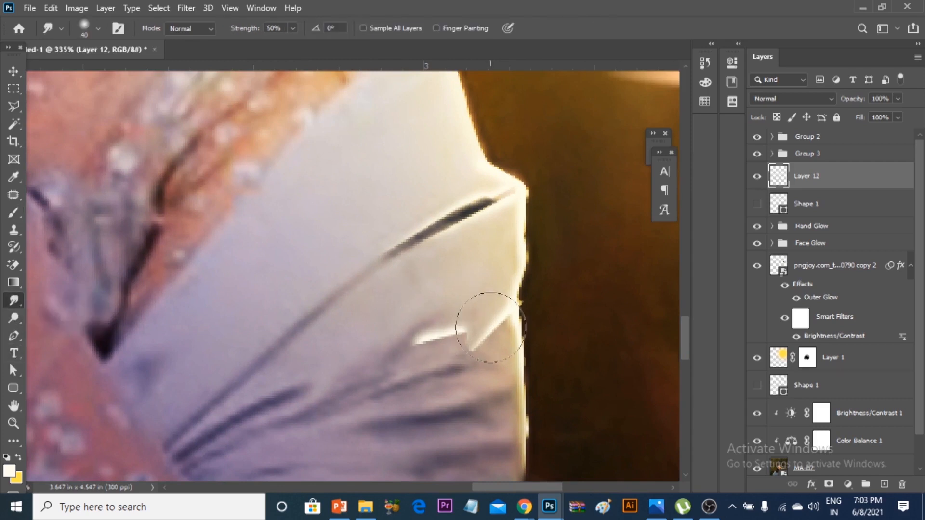
scroll(480, 348, "up", 5)
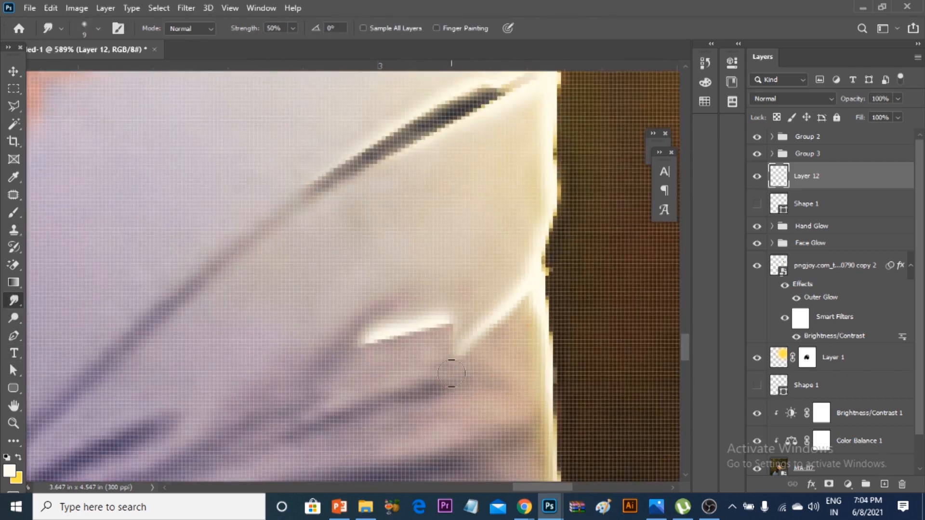
left_click_drag(355, 356, 346, 352)
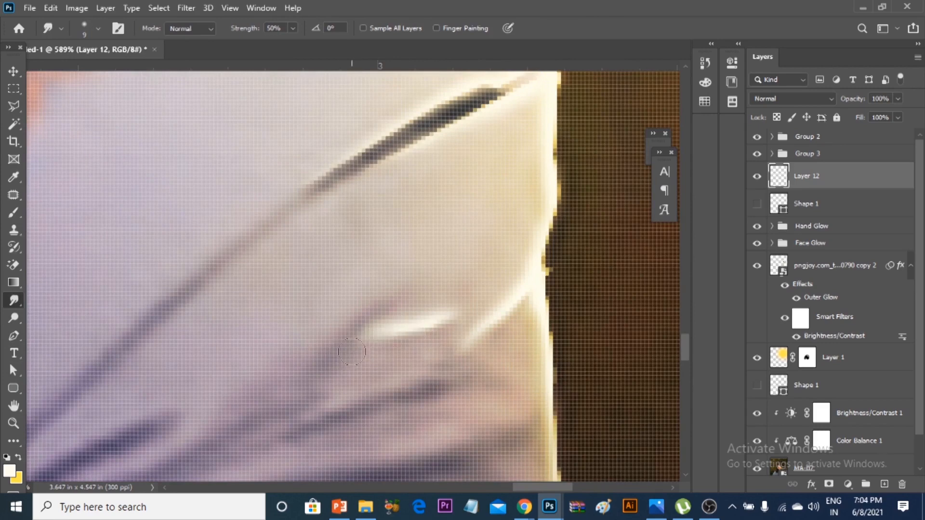
left_click_drag(408, 325, 450, 304)
scroll(490, 250, "down", 4)
scroll(496, 209, "up", 7)
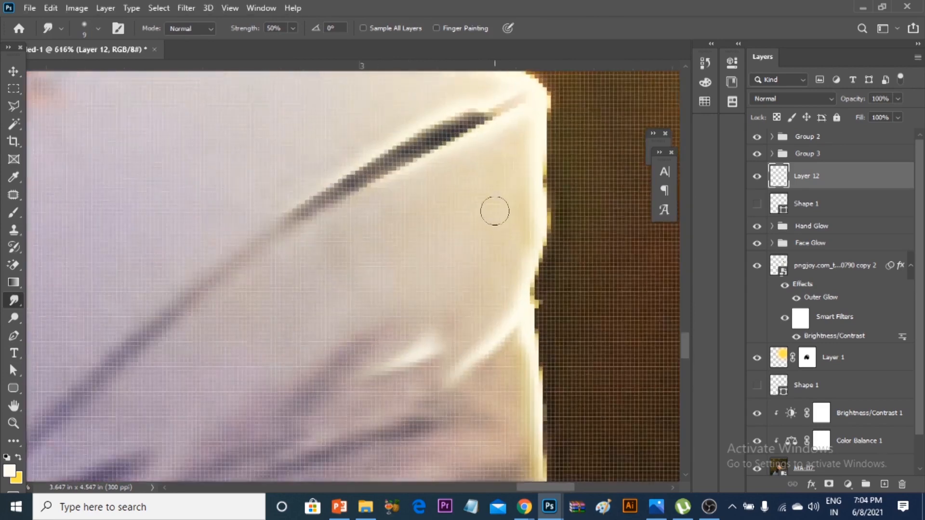
left_click_drag(399, 395, 434, 366)
scroll(452, 342, "down", 2)
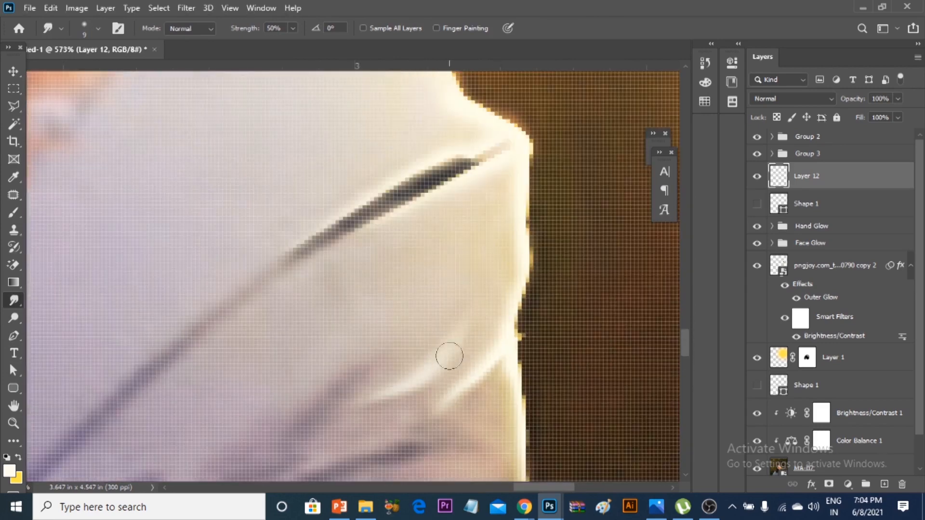
scroll(491, 212, "down", 1)
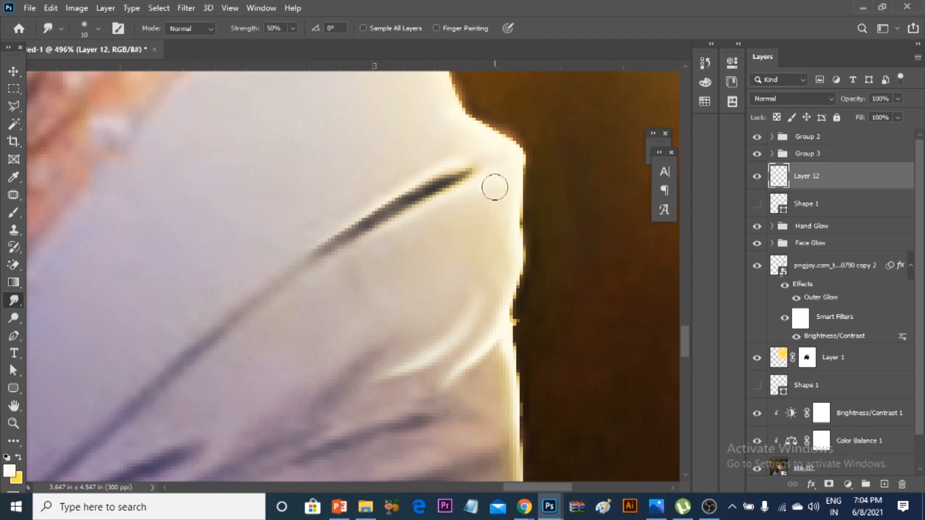
scroll(484, 182, "down", 12)
scroll(465, 201, "up", 9)
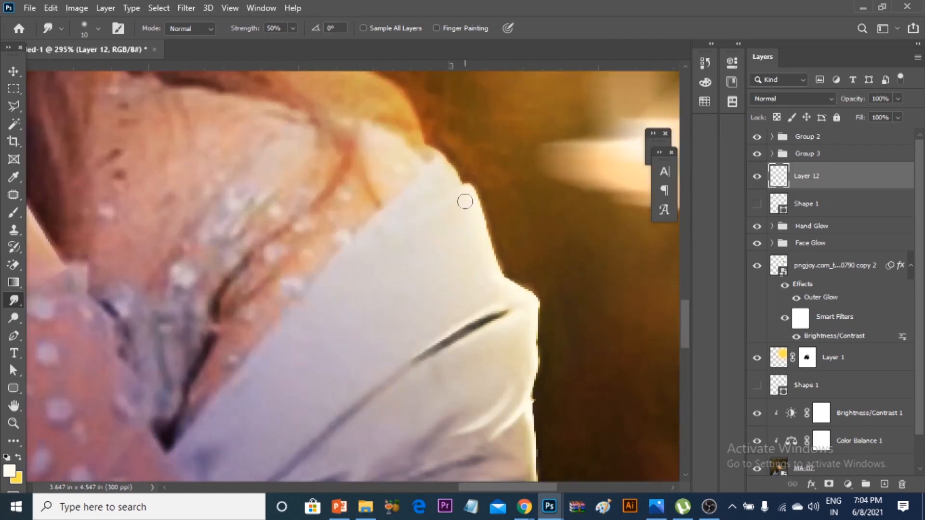
scroll(477, 246, "down", 10)
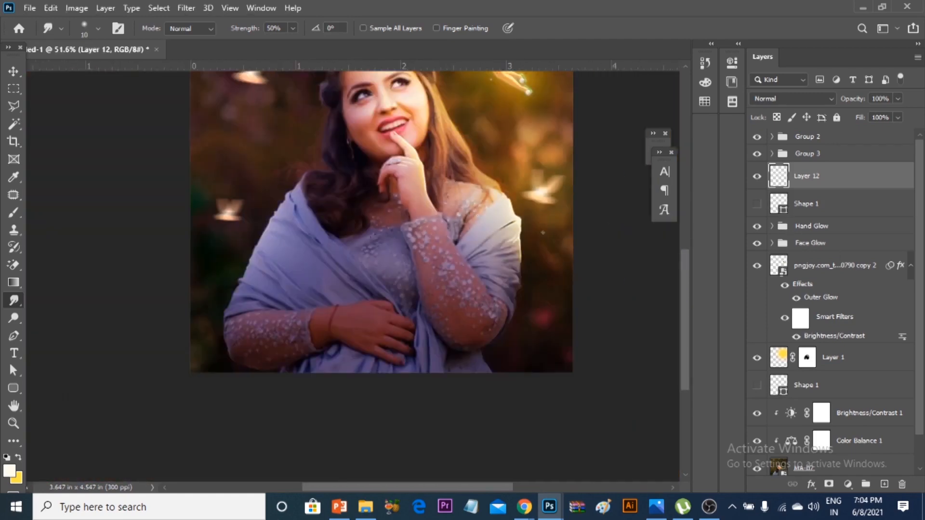
Load the woman's outline as a selection and paint two short off-white strokes across the shawl's upper shoulder folds on Layer 12.
scroll(861, 349, "down", 2)
left_click(777, 357, "ctrl")
scroll(511, 207, "up", 8)
key("b")
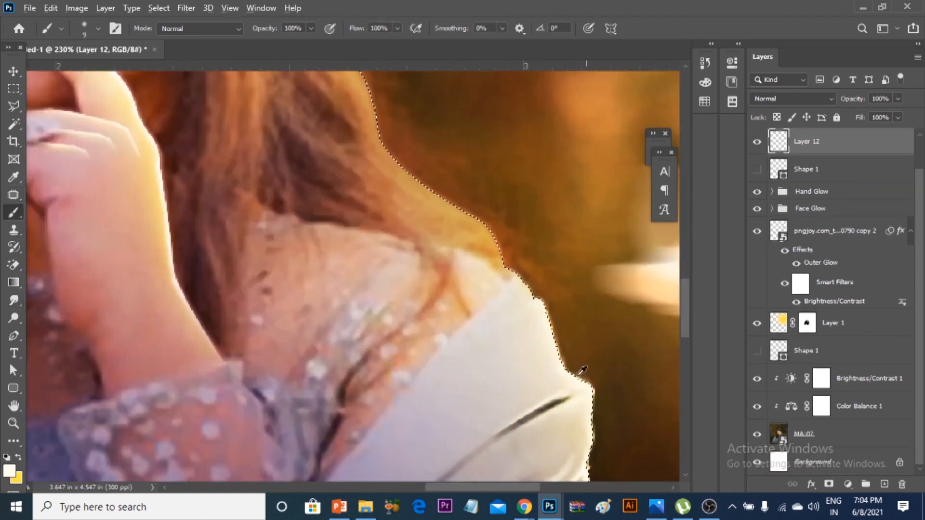
scroll(559, 339, "up", 3)
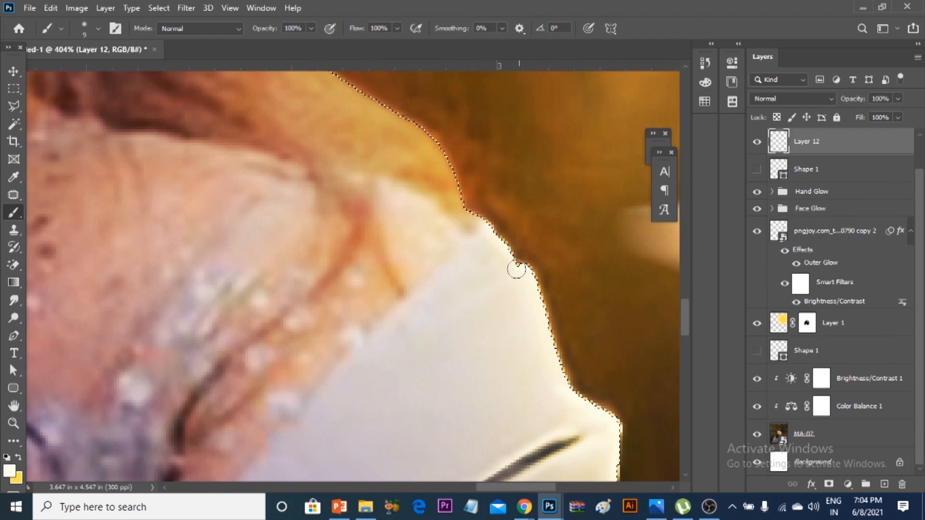
left_click_drag(526, 272, 468, 305)
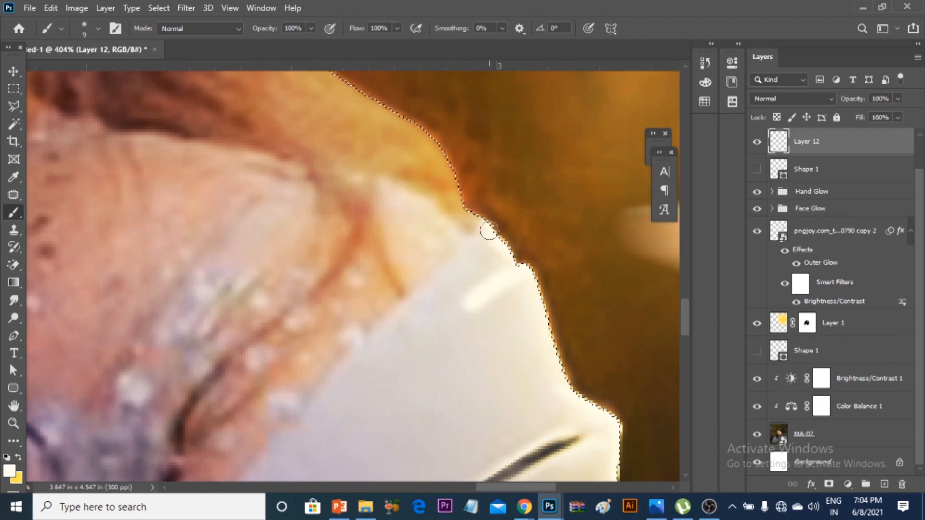
left_click_drag(489, 231, 419, 294)
Blend the two new shoulder strokes into the shawl with the Smudge tool enlarged to 15 px.
left_click(13, 300)
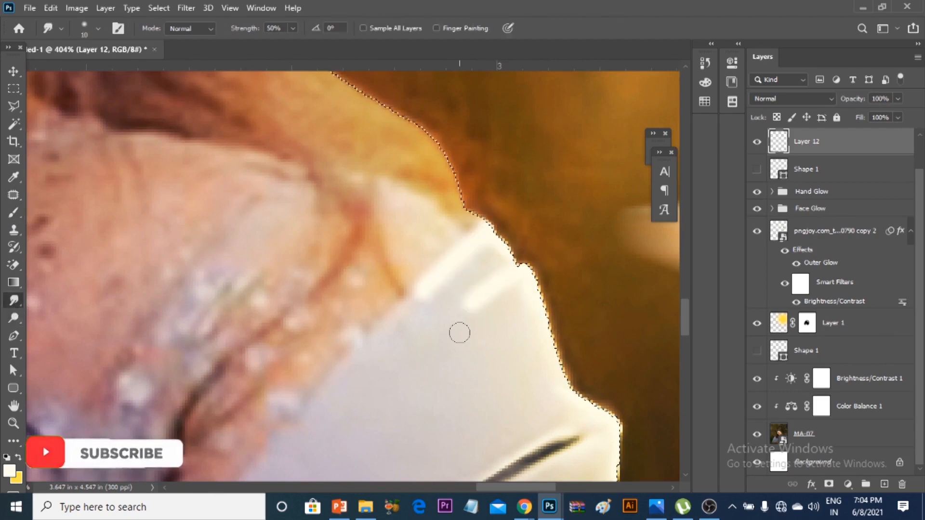
key("bracketright")
key("bracketright")
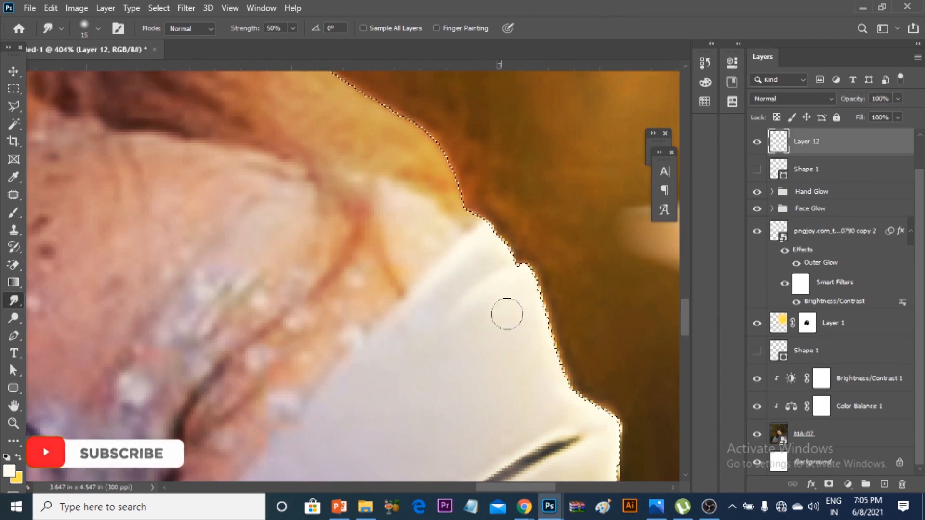
Paint a short off-white fold highlight above the dark crease and soften it with the 15 px Smudge tool.
left_click(14, 212)
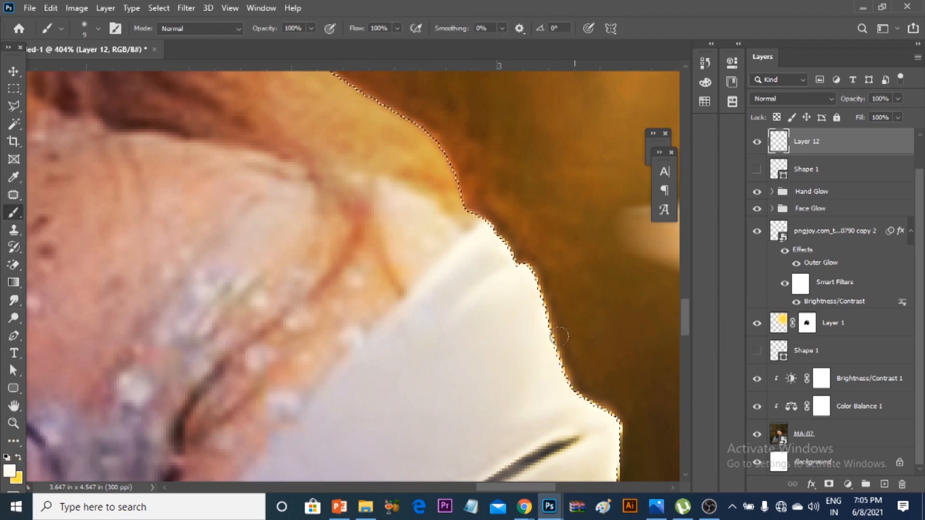
left_click_drag(504, 418, 448, 452)
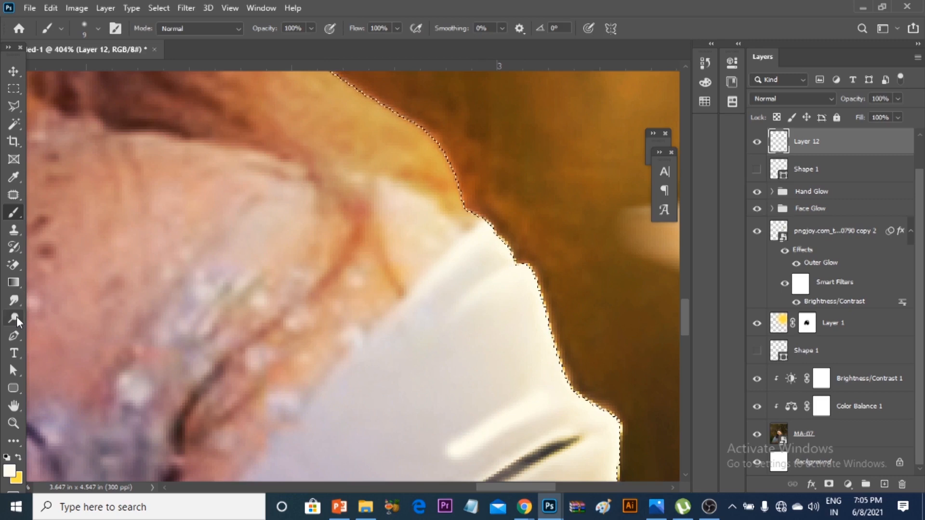
left_click(14, 301)
scroll(434, 384, "down", 3)
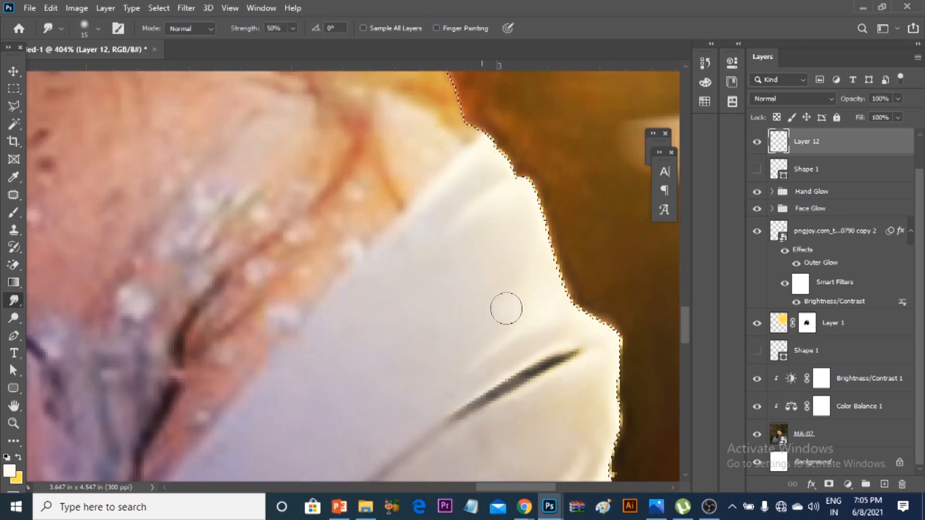
scroll(612, 265, "down", 10)
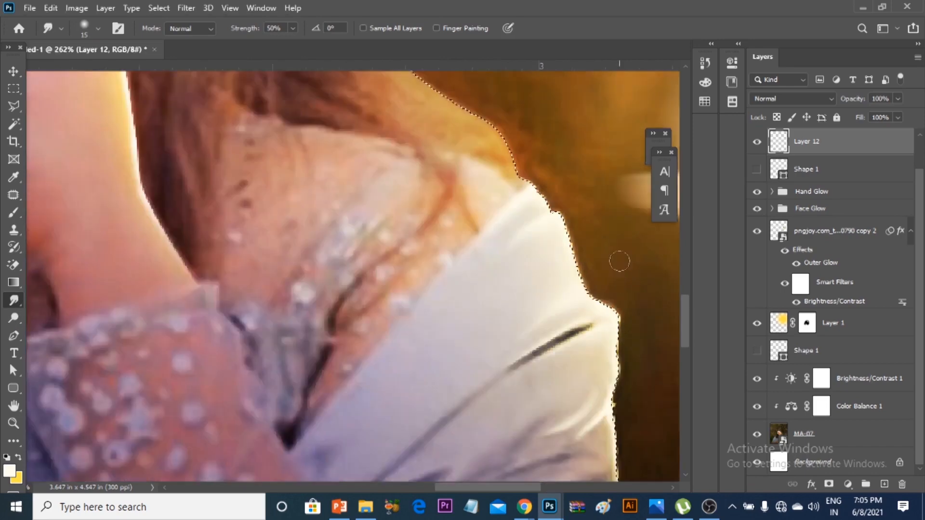
Smudge the highlight along the dark crease from the shawl's edge inward and clear the outline selection.
scroll(583, 277, "up", 10)
left_click_drag(599, 324, 518, 380)
scroll(608, 307, "down", 4)
scroll(608, 307, "down", 3)
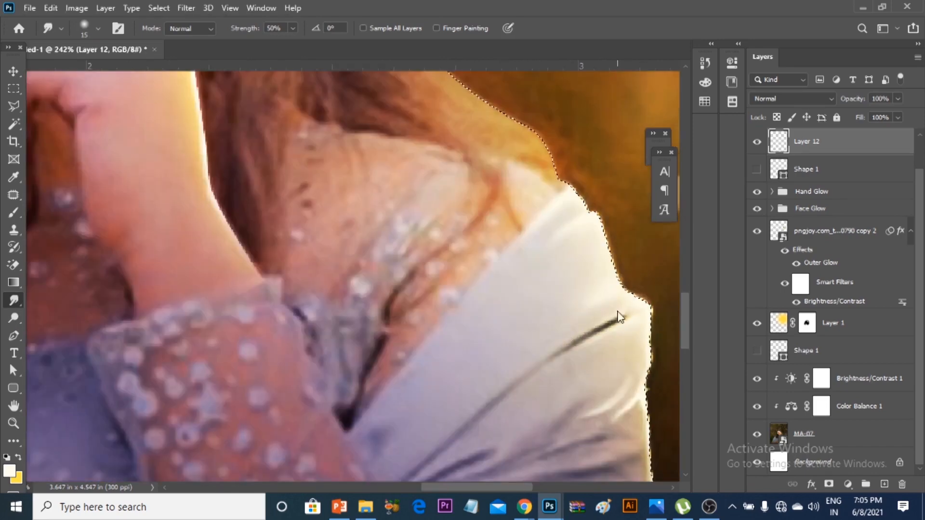
scroll(646, 268, "down", 4)
scroll(608, 243, "up", 7)
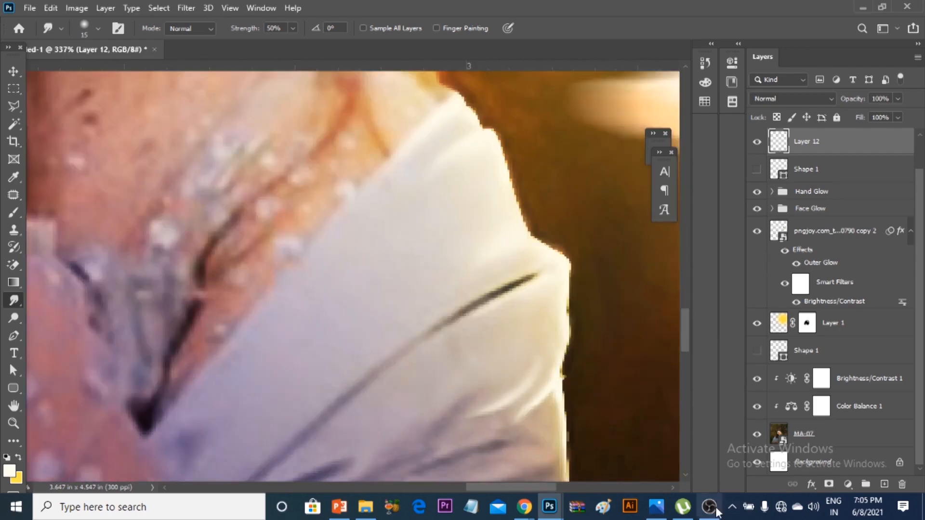
Add a layer mask to Layer 12 and hide the inner lower fold highlight with a 35 px black brush.
key("b")
scroll(493, 407, "up", 2)
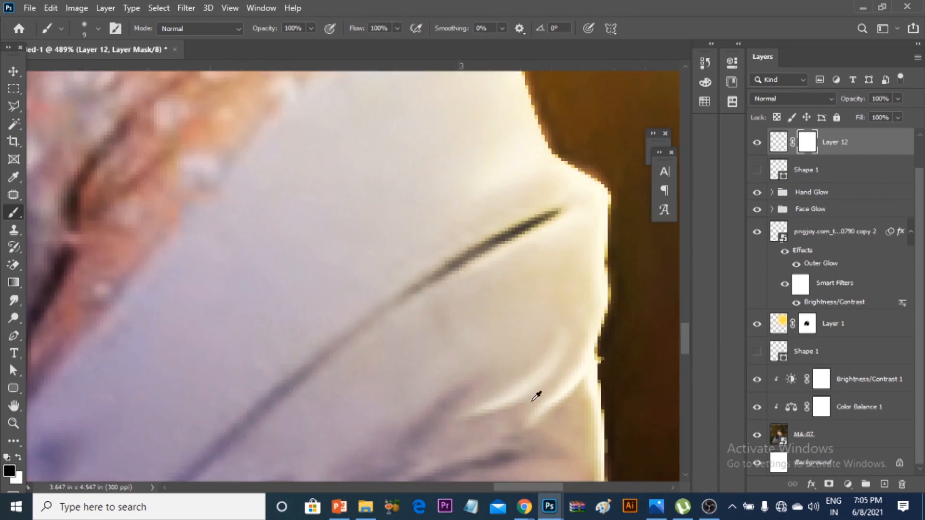
key("bracketright")
key("bracketright")
key("bracketright")
key("bracketright")
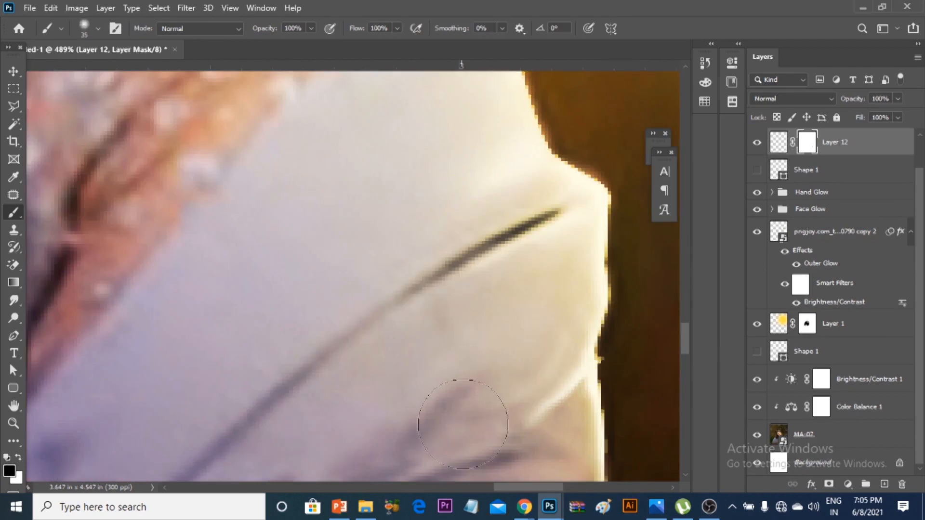
Enlarge the mask brush to 100 px and fade the remaining lower fold highlight on Layer 12's mask.
scroll(606, 285, "down", 5)
key("bracketright")
key("bracketright")
key("bracketright")
key("bracketright")
key("bracketright")
key("bracketright")
key("bracketright")
scroll(548, 182, "down", 4)
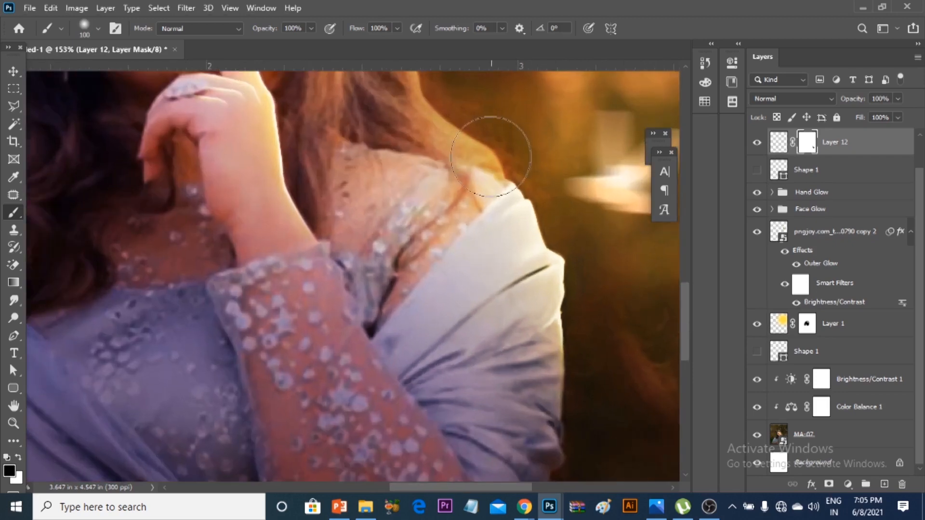
Lower the opacity of Layer 12 to soften the shoulder rim light and deselect the layer.
scroll(562, 165, "down", 3)
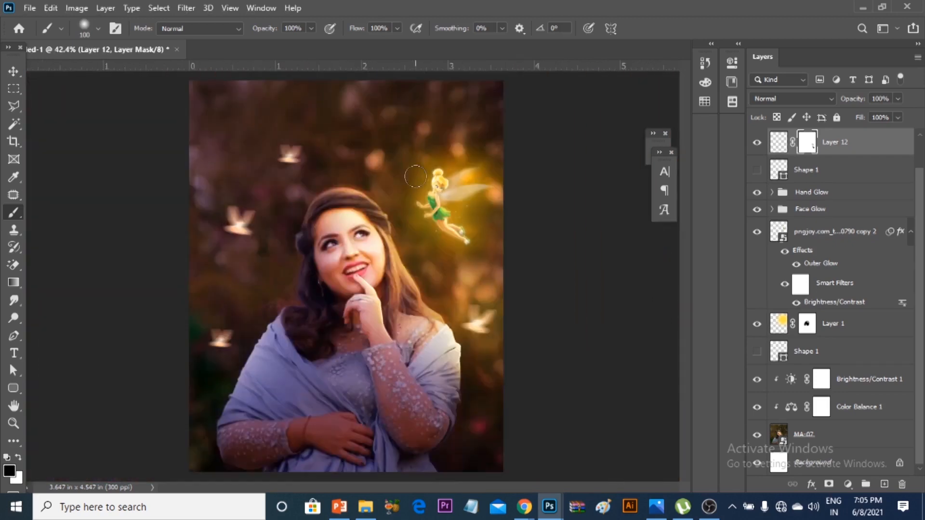
key("v")
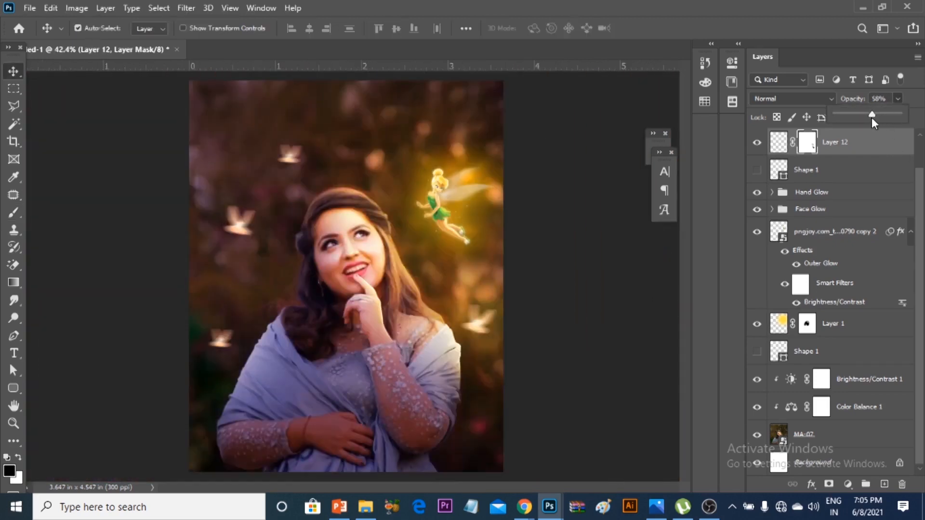
left_click_drag(880, 116, 880, 117)
left_click(64, 100)
left_click(584, 346)
Inspect the composite, select the MA-07 photo layer and open its smart object contents for editing.
scroll(421, 399, "down", 4)
scroll(421, 399, "up", 7)
key("ctrl+0")
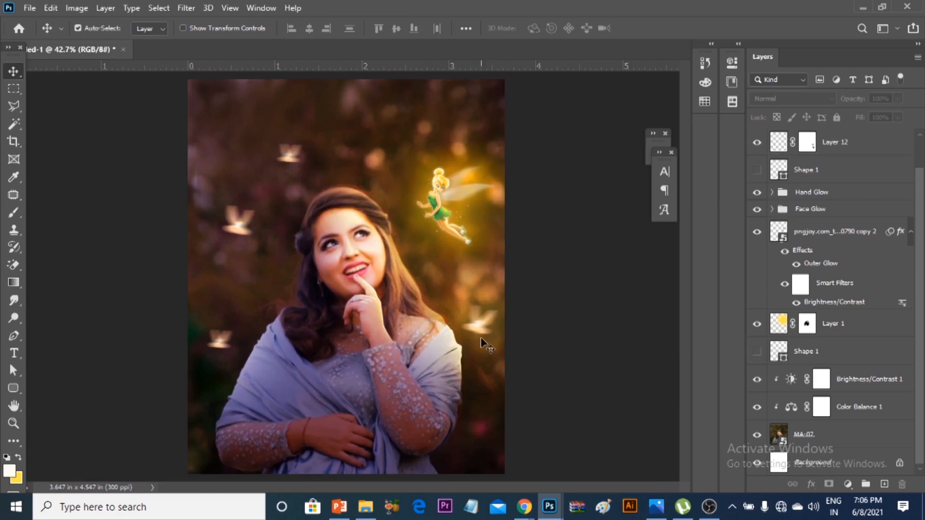
scroll(393, 359, "down", 2)
scroll(393, 359, "up", 1)
left_click(835, 436)
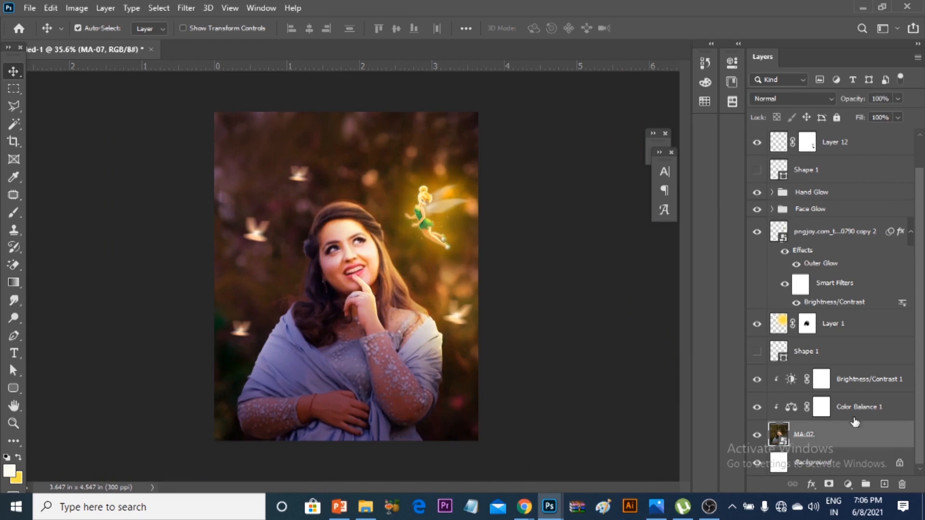
double_click(780, 435)
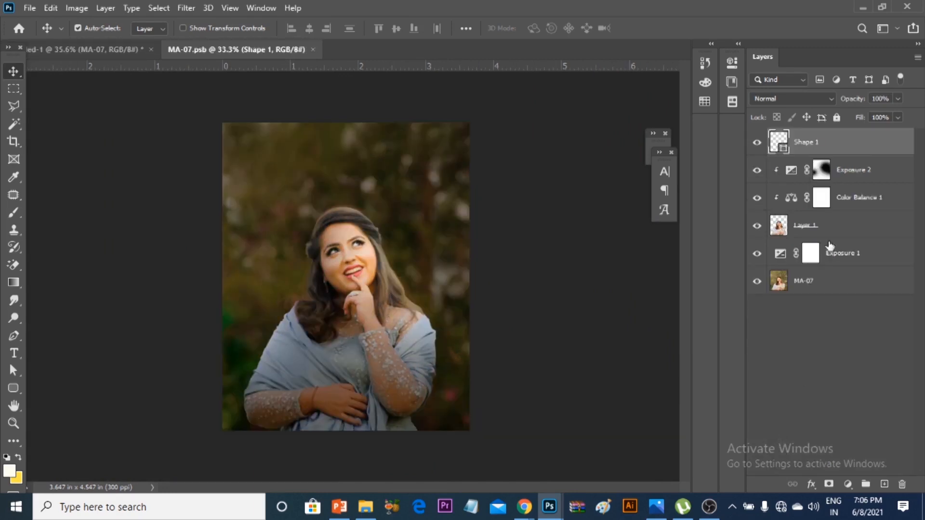
Duplicate Layer 1 above Exposure 2, then set the copy to Screen blending at 50% opacity.
left_click(832, 234)
left_click_drag(793, 231, 791, 155)
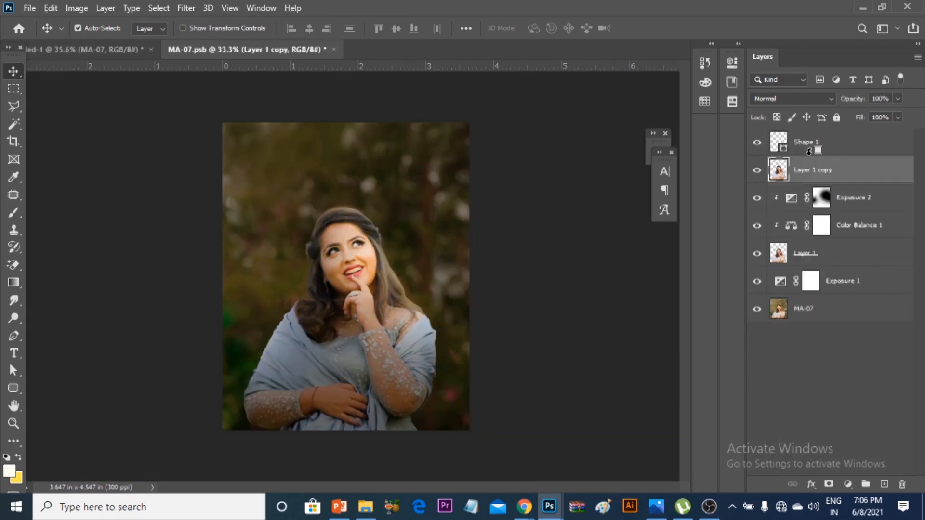
left_click(795, 98)
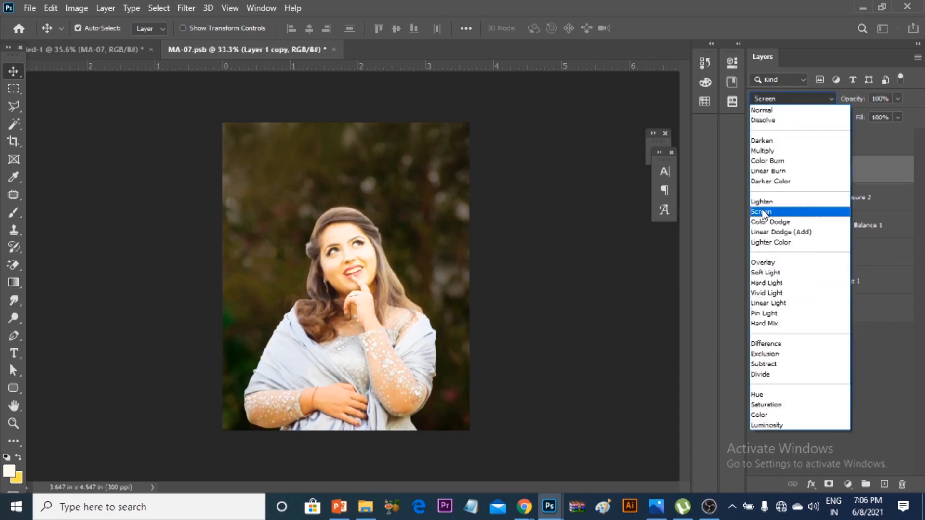
left_click(762, 208)
left_click(898, 98)
left_click_drag(863, 113, 867, 117)
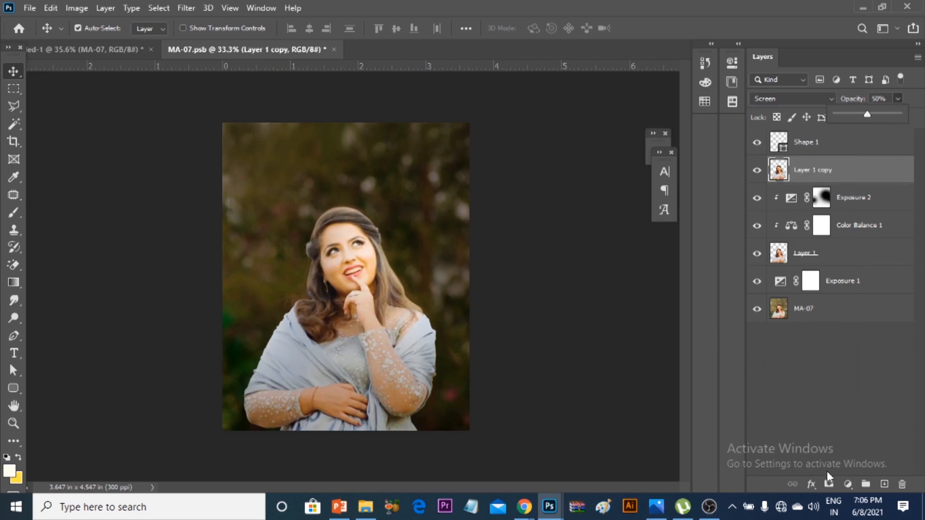
Add a layer mask to Layer 1 copy and hide its brightening over the bodice and raised forearm with a 300 px black brush.
left_click(829, 484)
left_click(15, 215)
scroll(343, 284, "up", 4)
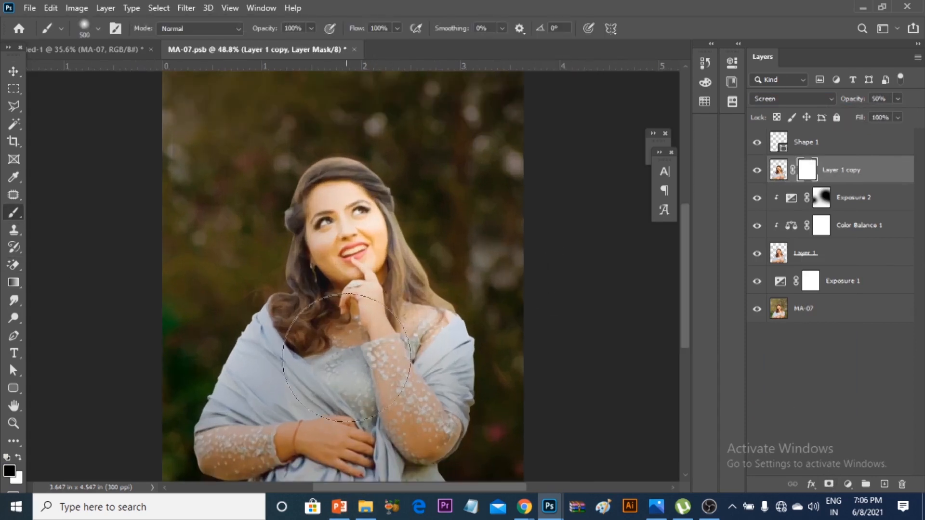
key("bracketright")
key("bracketright")
key("bracketright")
key("bracketright")
key("bracketright")
key("bracketright")
left_click_drag(417, 464, 407, 464)
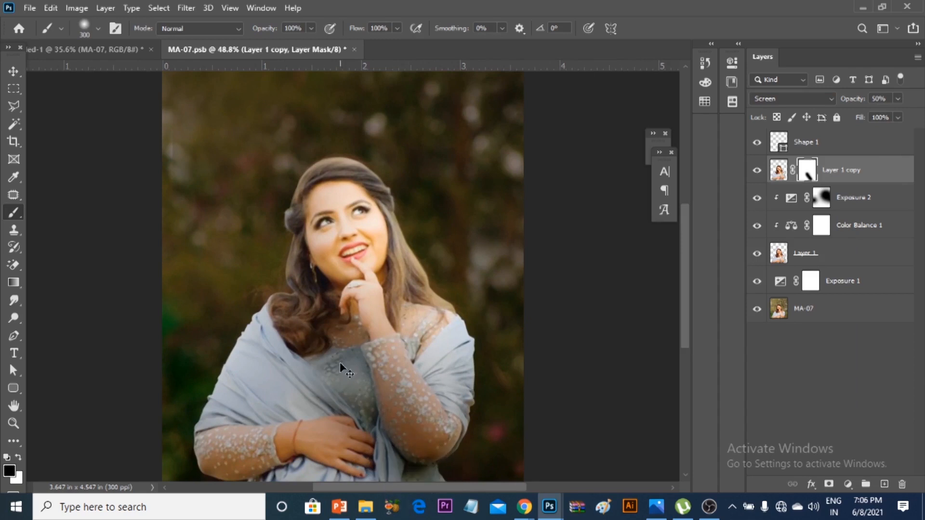
key("ctrl+z")
left_click_drag(361, 409, 496, 392)
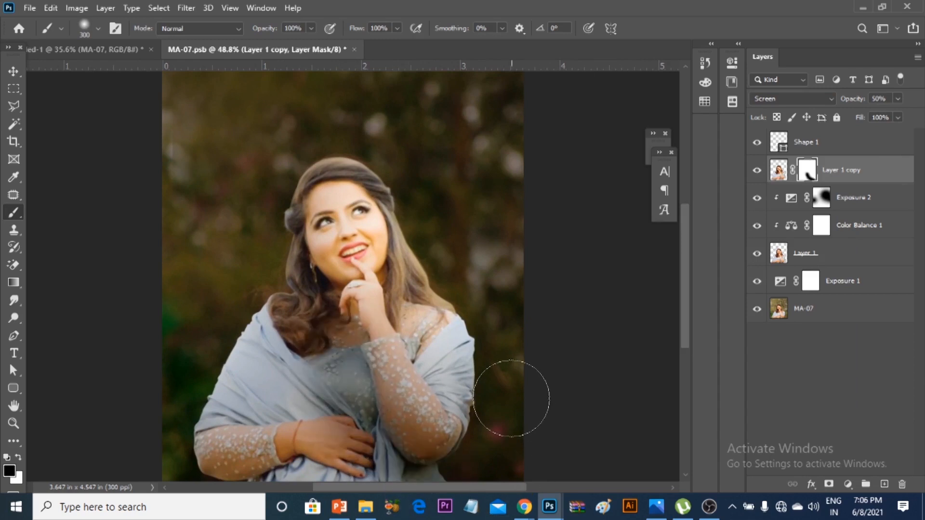
Refine Layer 1 copy's mask over the shawl folds and sleeve beside the raised arm using a 90 px brush, lowering its opacity to 22%.
key("bracketleft")
key("bracketleft")
key("bracketleft")
key("bracketleft")
key("bracketleft")
key("bracketleft")
key("bracketleft")
mouse_move(423, 360)
left_mouse_down()
mouse_move(440, 384)
mouse_move(516, 395)
left_mouse_up()
key("ctrl+alt+z")
scroll(455, 389, "up", 3)
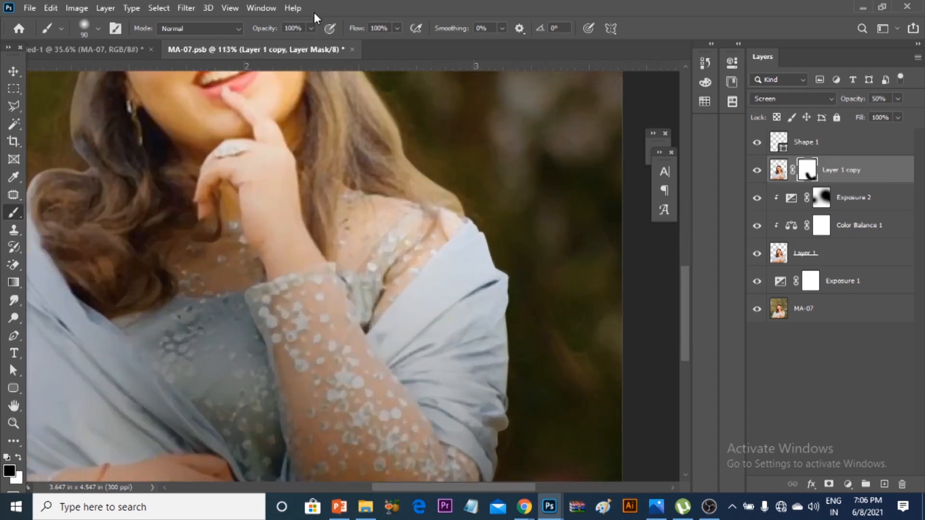
left_click(487, 275)
mouse_move(429, 302)
left_mouse_down()
mouse_move(398, 314)
mouse_move(429, 390)
mouse_move(419, 358)
mouse_move(375, 382)
left_mouse_up()
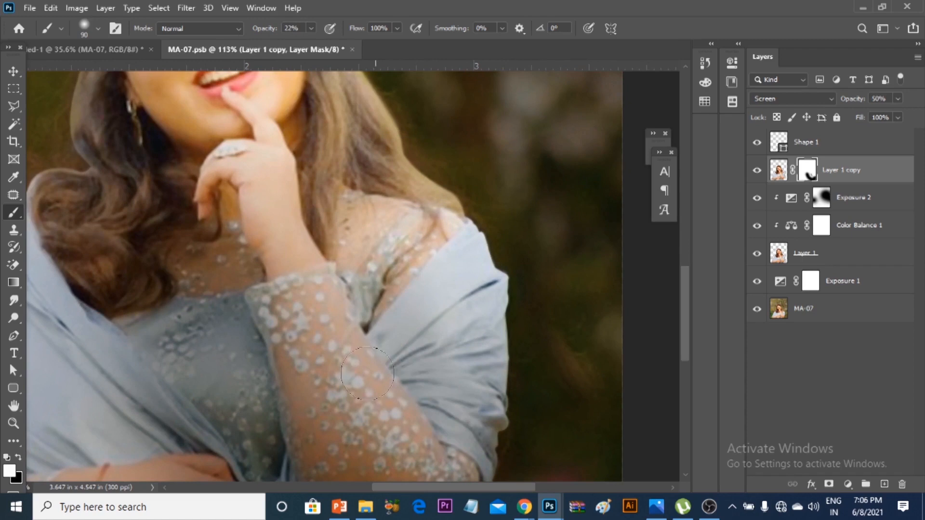
Switch the mask brush to Hard Round at 30 px and touch up the raised sleeve's edge beside the shawl.
right_click(498, 341)
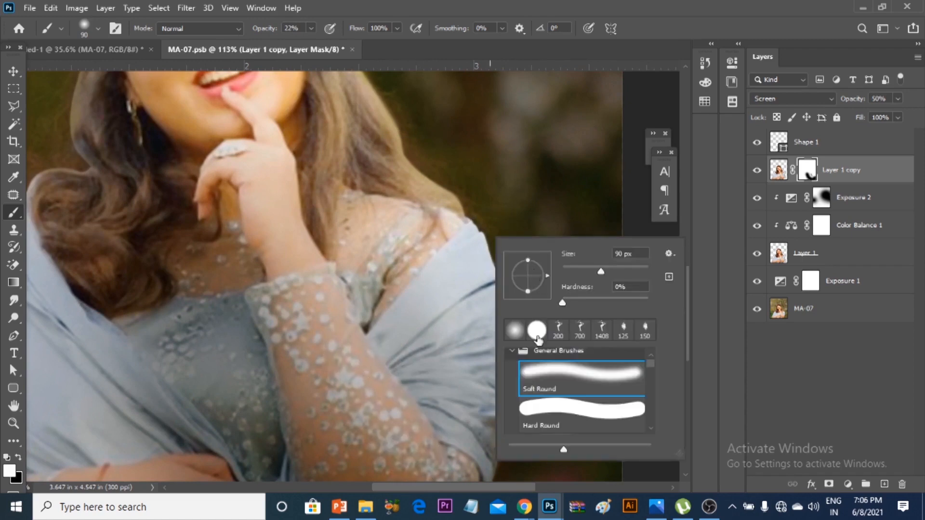
double_click(556, 422)
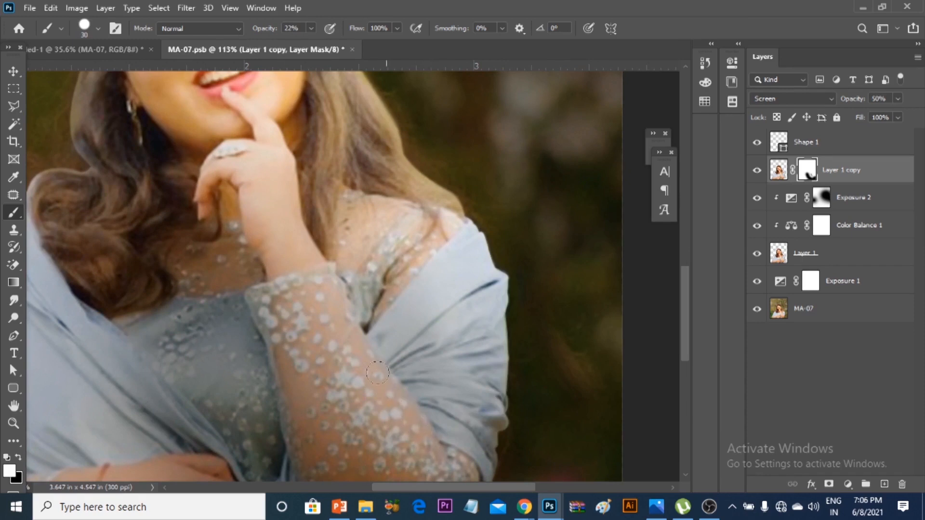
scroll(376, 260, "down", 8)
scroll(379, 333, "up", 3)
Return to a soft brush, enlarge it to 250 px and blend the mask around the folded hand and lower shawl at 22% opacity.
right_click(287, 213)
double_click(376, 362)
key("bracketright")
key("bracketright")
key("bracketright")
key("bracketright")
key("bracketright")
key("bracketright")
key("bracketright")
key("bracketright")
key("bracketright")
key("bracketright")
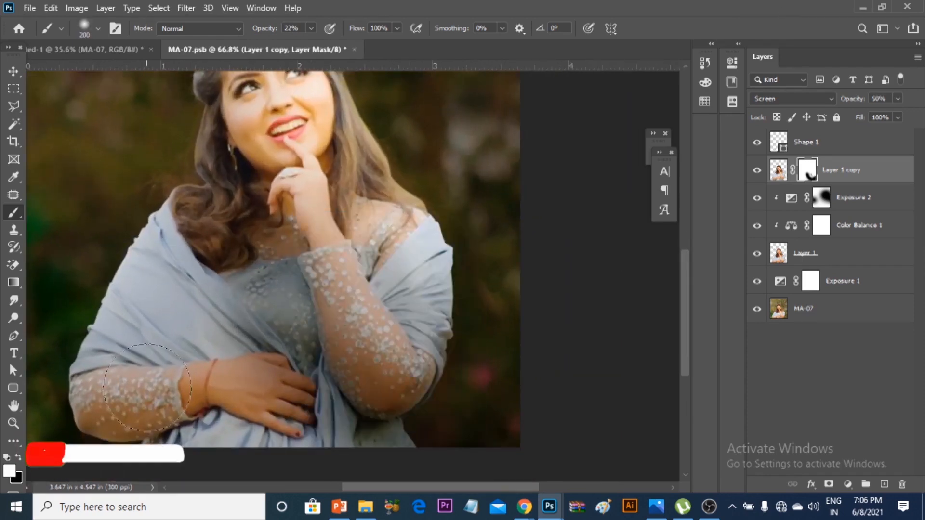
left_click(280, 372)
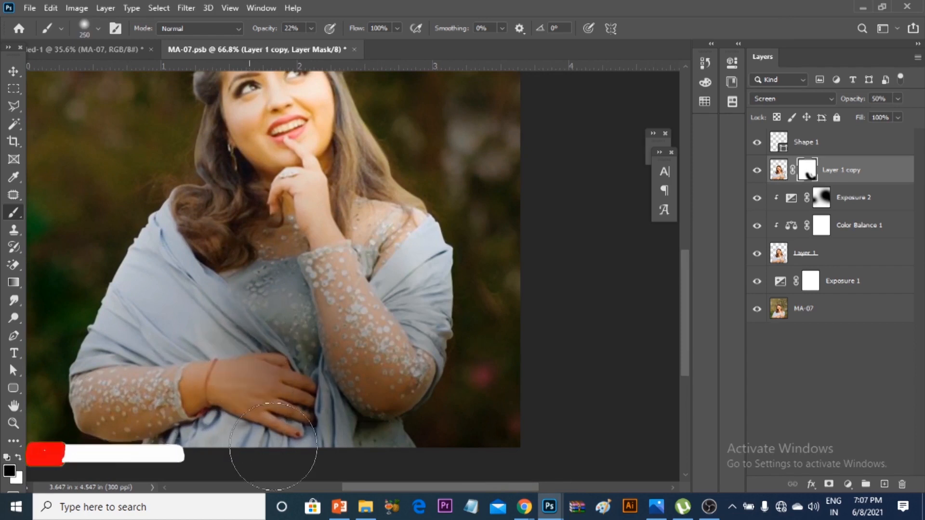
key("x")
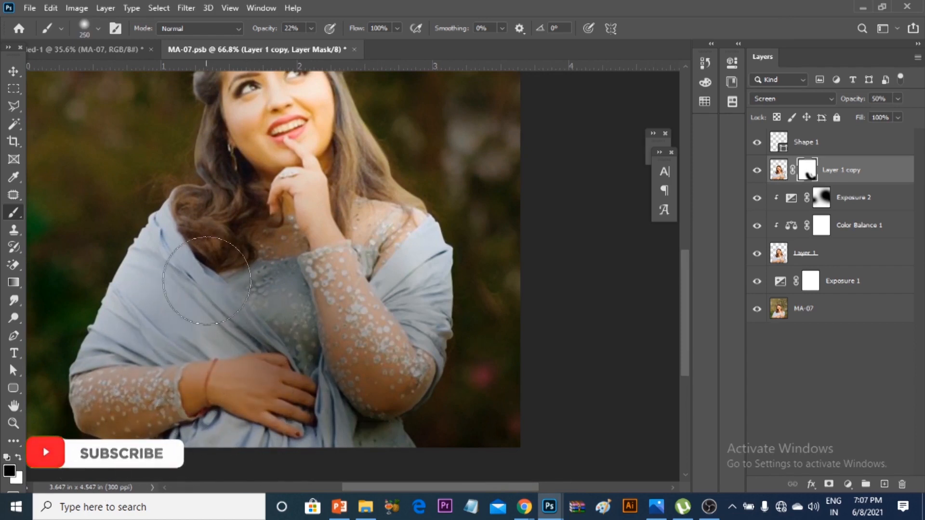
Fade the brightening over the hair with black on the mask and raise Layer 1 copy's opacity to 68%.
scroll(262, 310, "up", 3)
mouse_move(262, 310)
left_mouse_down()
mouse_move(235, 190)
mouse_move(230, 256)
mouse_move(241, 153)
left_mouse_up()
scroll(289, 236, "down", 3)
scroll(330, 225, "up", 1)
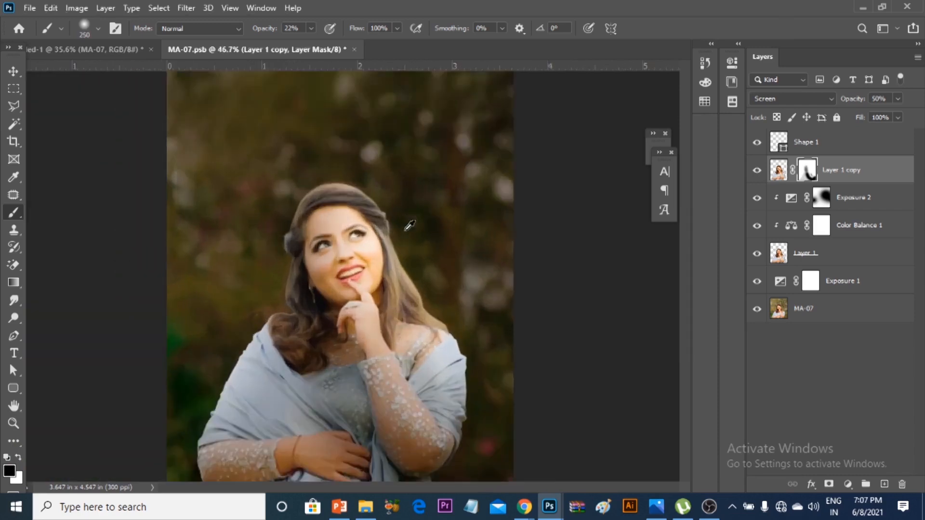
left_click_drag(896, 113, 897, 113)
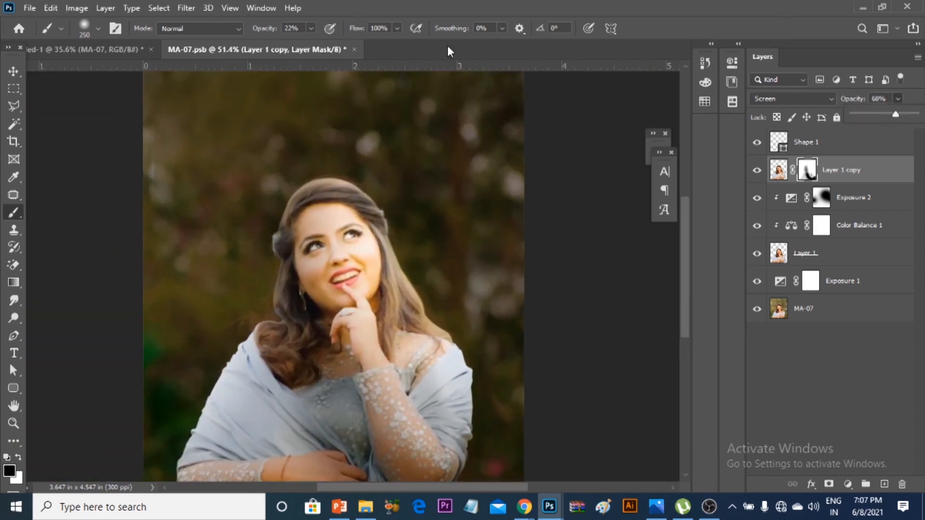
Hide the brightening over the lower hand, waist and darker hair with large black brushes of 700 and 400 px at 100% opacity.
scroll(413, 264, "down", 3)
key("bracketright")
key("bracketright")
key("bracketright")
key("bracketright")
key("bracketright")
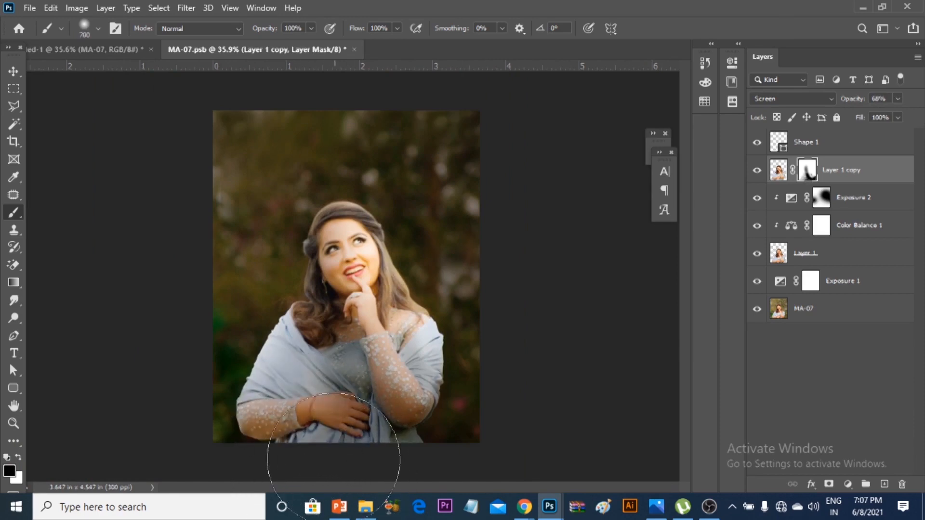
key("bracketleft")
key("bracketleft")
key("bracketleft")
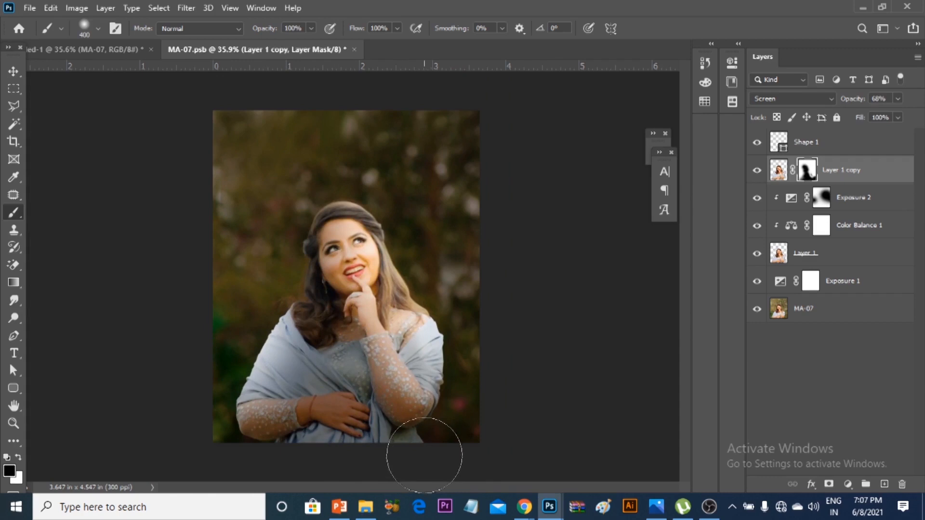
Save the MA-07 smart object, check the updated composite and return to the MA-07 document.
key("ctrl+s")
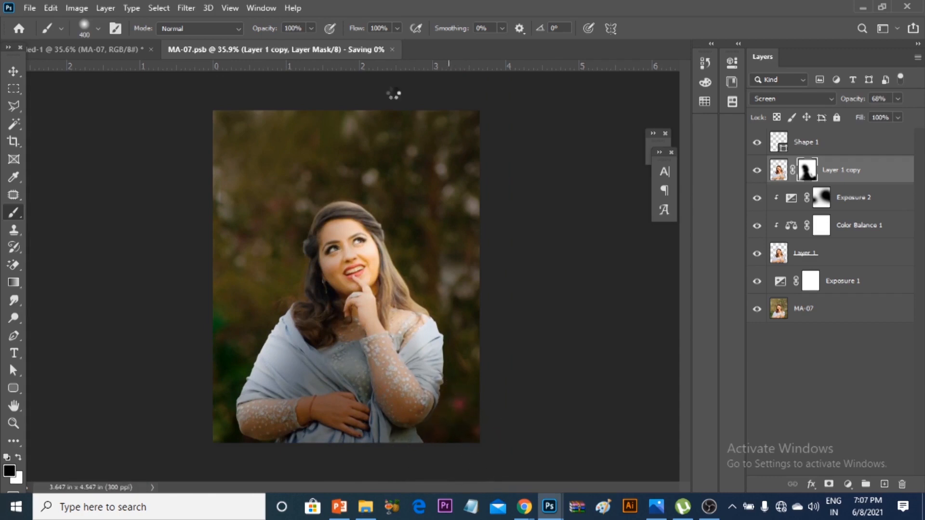
key("v")
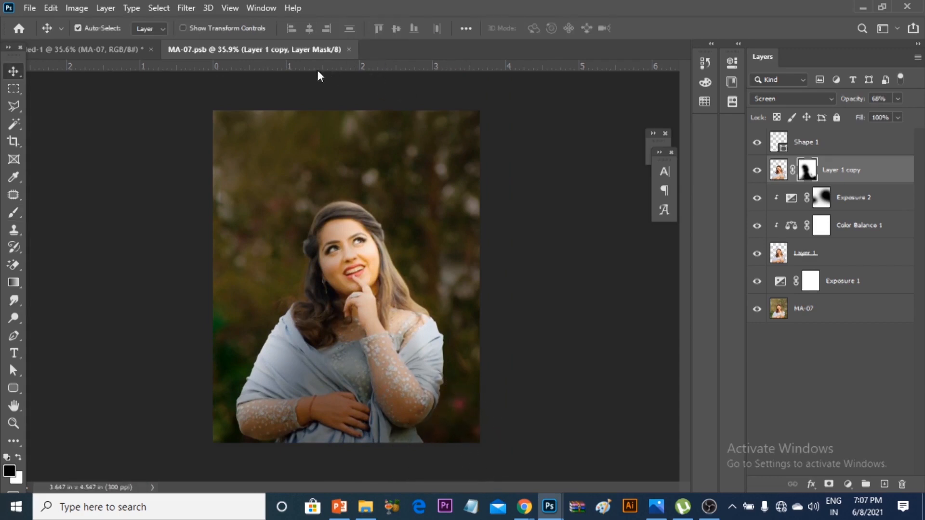
left_click(107, 54)
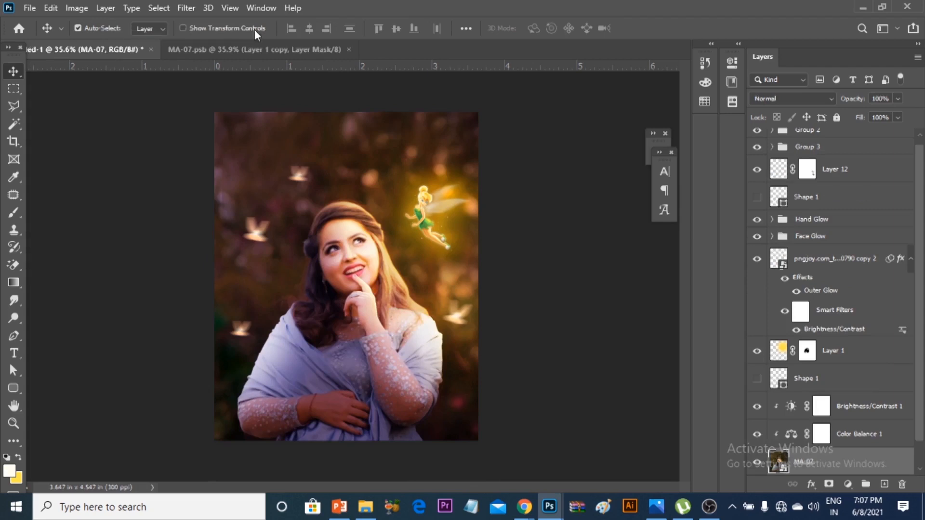
left_click(240, 50)
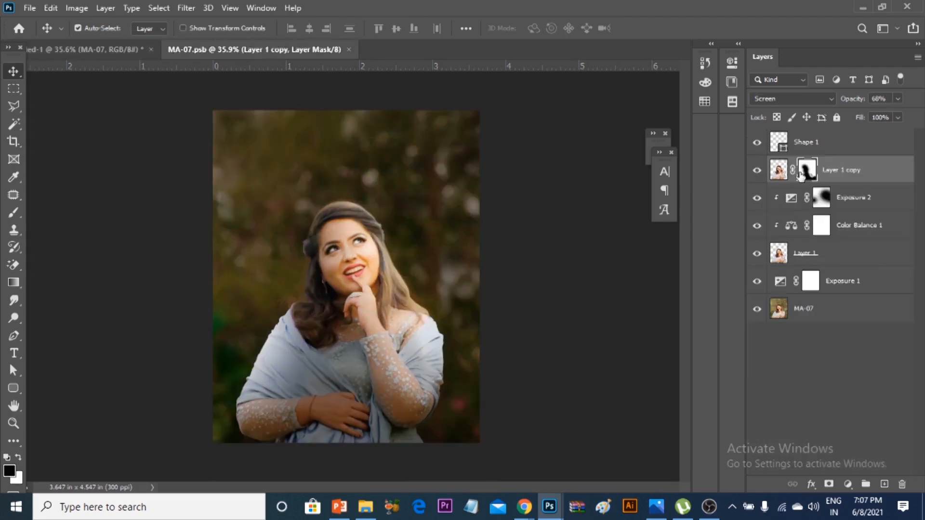
Brush black with the 400 px brush over the face and nearby hair on Layer 1 copy's mask.
left_click(17, 209)
mouse_move(378, 247)
left_mouse_down()
mouse_move(355, 279)
mouse_move(365, 213)
mouse_move(367, 237)
left_mouse_up()
key("ctrl+z")
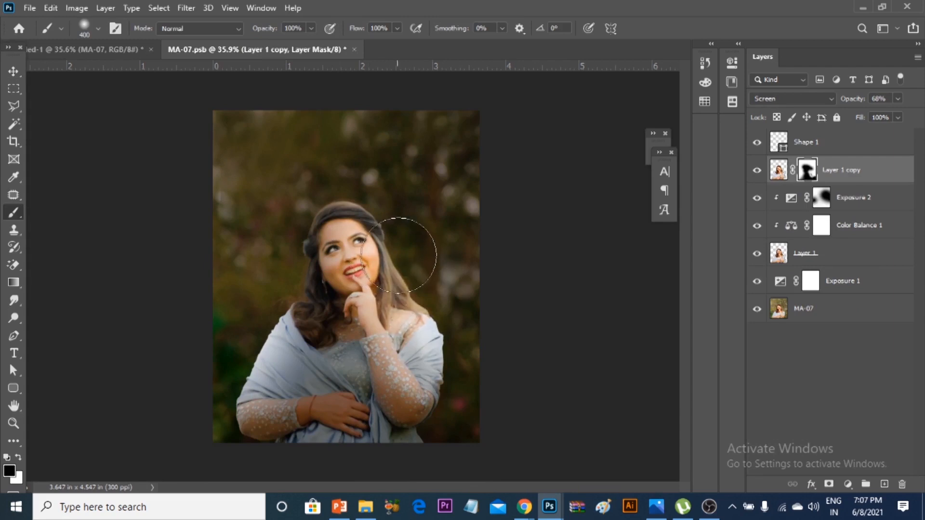
Shrink the brush to 50 px and paint white on the mask to restore brightness along the raised sleeve.
key("bracketleft")
key("bracketleft")
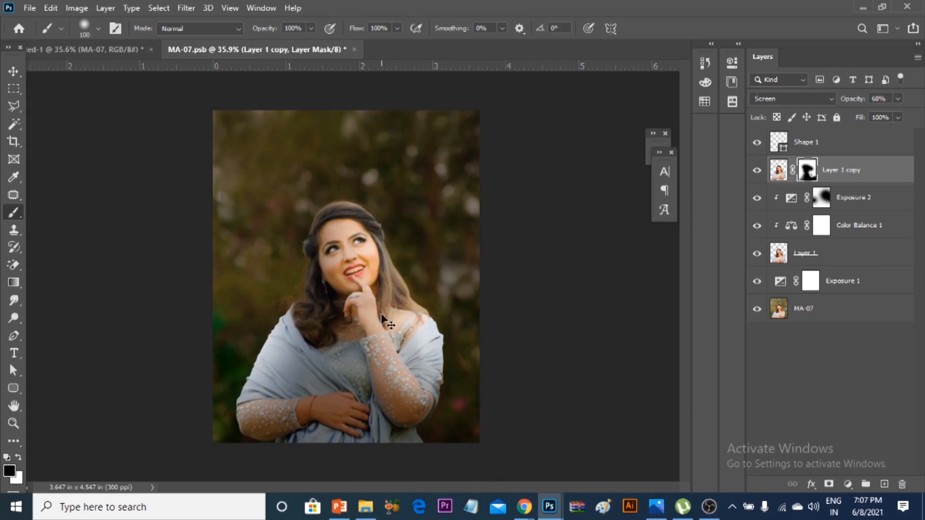
scroll(382, 317, "up", 3)
key("x")
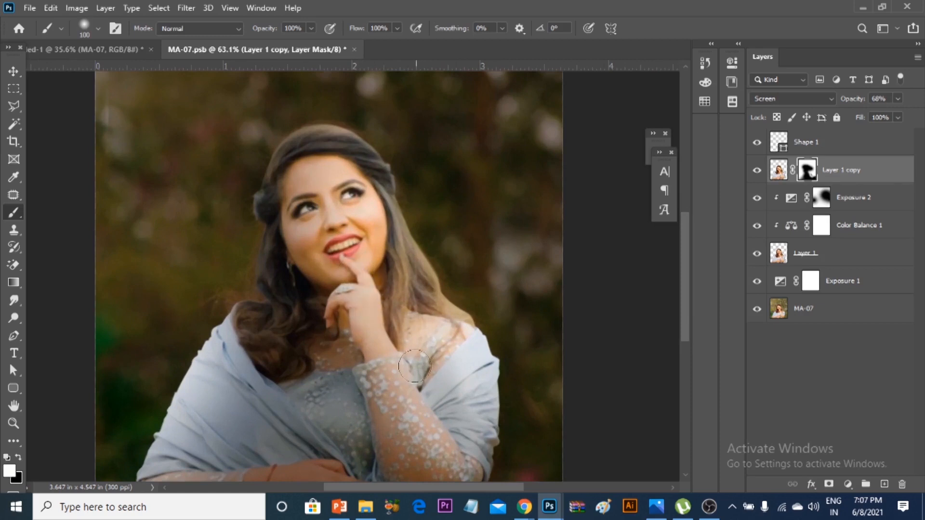
scroll(443, 452, "up", 2)
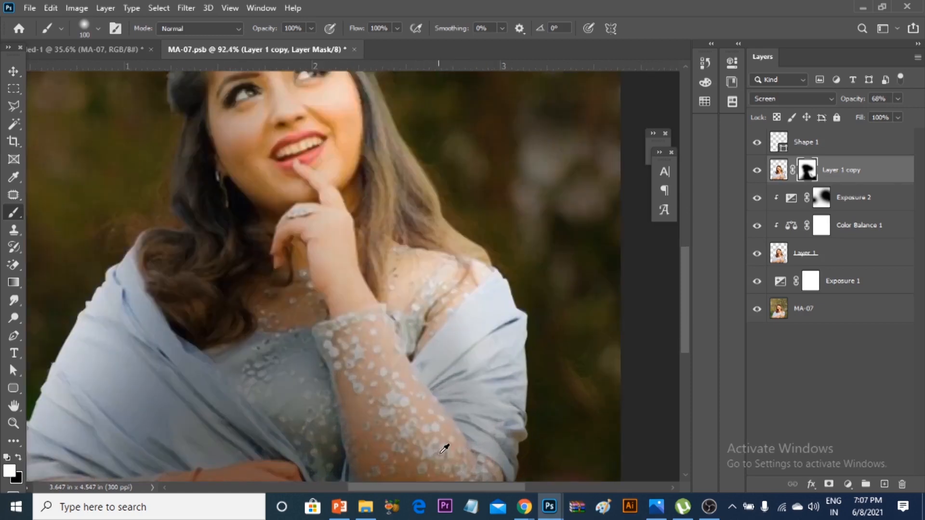
scroll(443, 452, "up", 1)
key("bracketleft")
key("bracketleft")
key("bracketleft")
mouse_move(359, 282)
left_mouse_down()
mouse_move(385, 362)
mouse_move(458, 443)
mouse_move(472, 481)
left_mouse_up()
Enlarge the white mask brush to 90 px and widen the restored brightness down the raised forearm to the elbow.
scroll(498, 410, "down", 2)
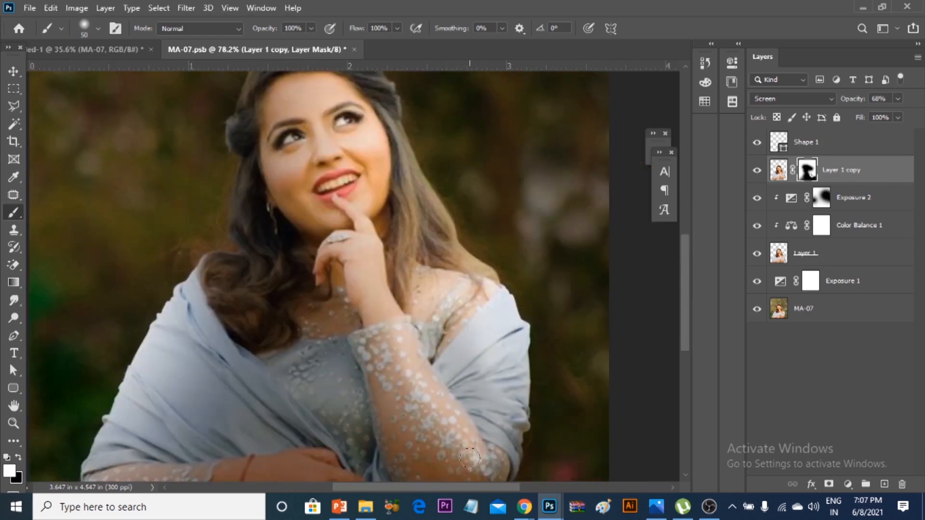
key("bracketright")
key("bracketright")
mouse_move(401, 348)
left_mouse_down()
mouse_move(435, 429)
mouse_move(462, 451)
left_mouse_up()
Set the brush opacity to 24% and softly fade the brightening from the elbow up to the raised hand with black.
left_click_drag(269, 41, 262, 43)
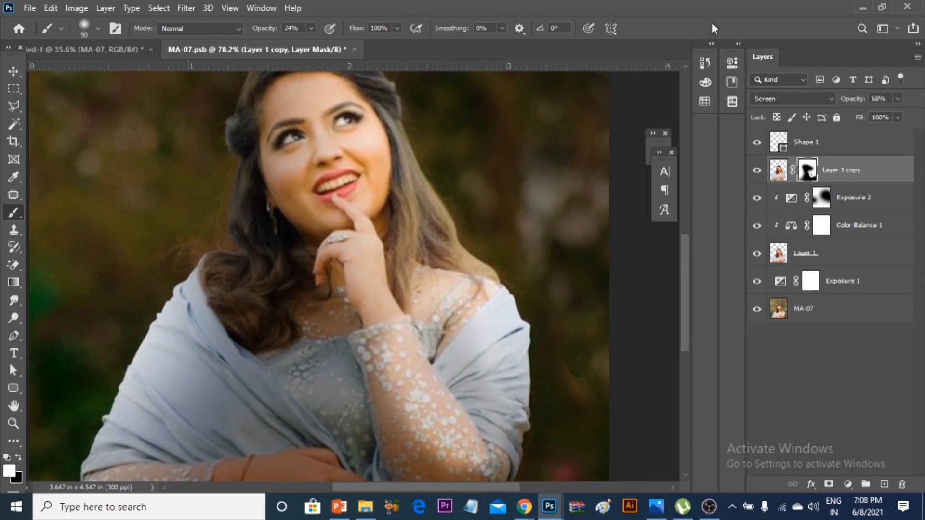
scroll(425, 422, "down", 1)
key("x")
mouse_move(462, 436)
left_mouse_down()
mouse_move(419, 381)
mouse_move(410, 269)
mouse_move(367, 288)
left_mouse_up()
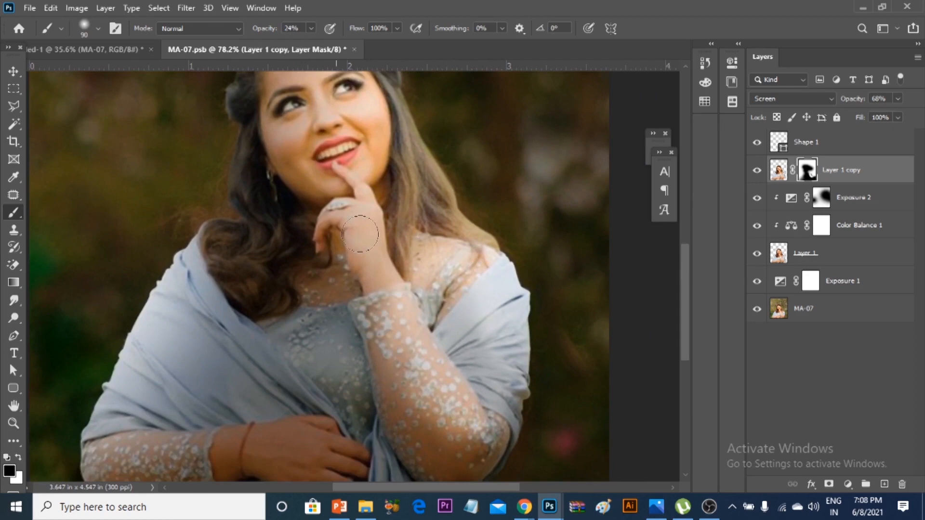
Save the smart object's mask changes and examine the sleeve and shawl closely in the main composite.
key("ctrl+s")
scroll(314, 145, "down", 3, "alt")
left_click(111, 50)
scroll(417, 390, "up", 7, "alt")
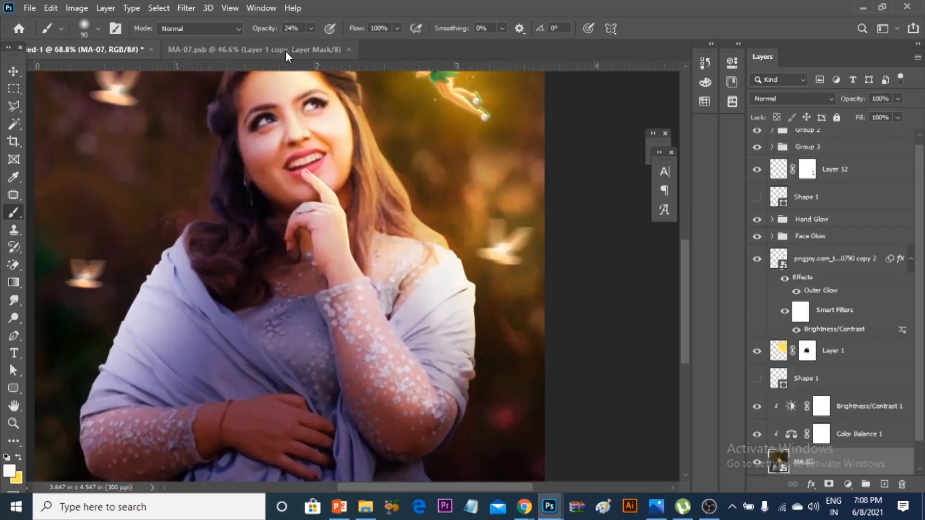
Lower Layer 1 copy's opacity to 41% in MA-07, save the smart object and return to the whole composite with the Move tool.
left_click(285, 56)
scroll(355, 159, "up", 5, "alt")
left_click(897, 100)
left_click(879, 113)
key("ctrl+s")
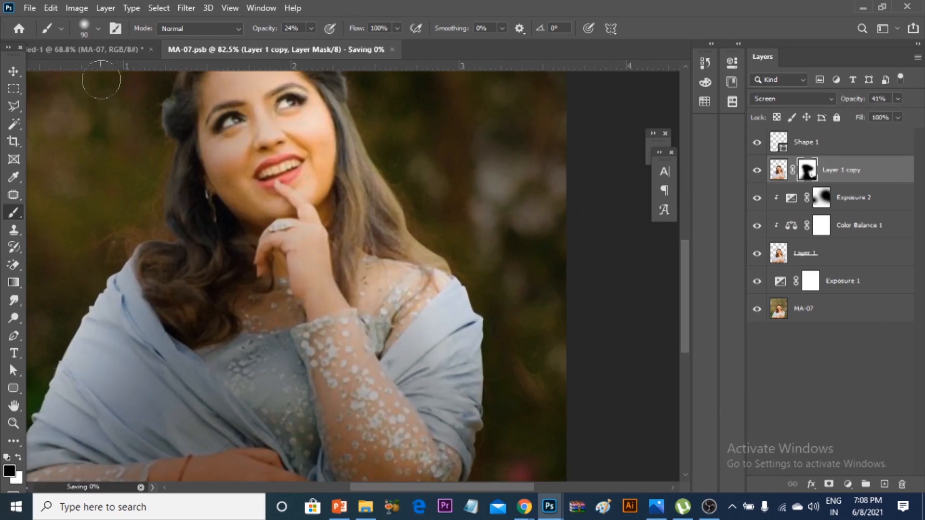
left_click(104, 50)
scroll(418, 289, "down", 5)
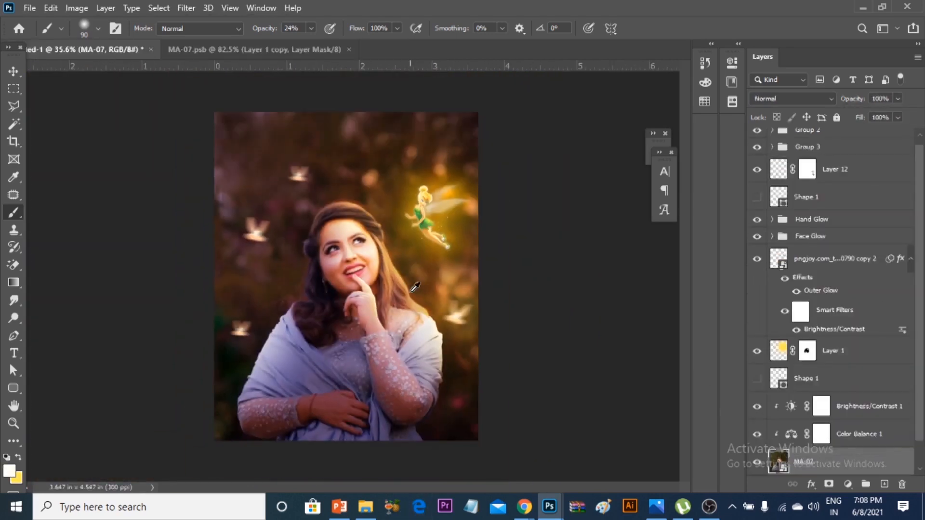
key("v")
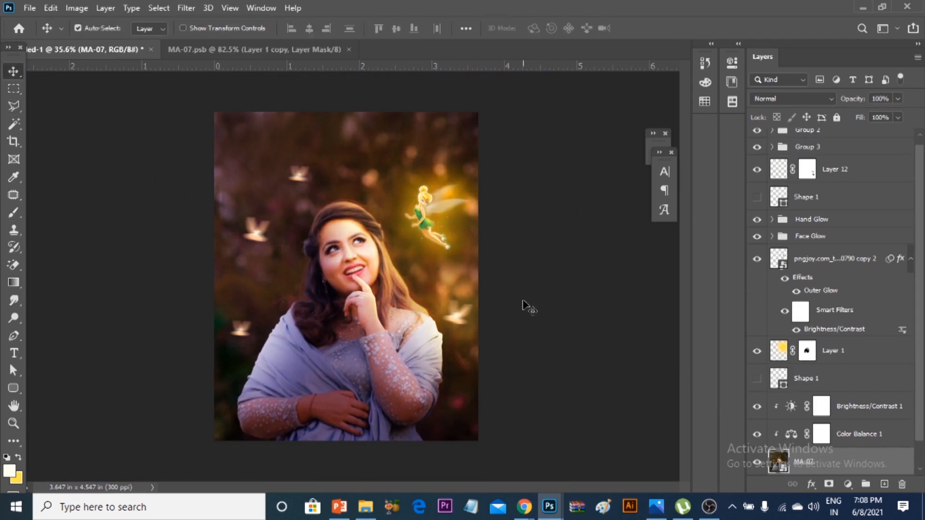
Try lowering the Face Glow group's opacity to 89% and compare the face lighting in the whole composite.
scroll(366, 233, "up", 6)
left_click(363, 306)
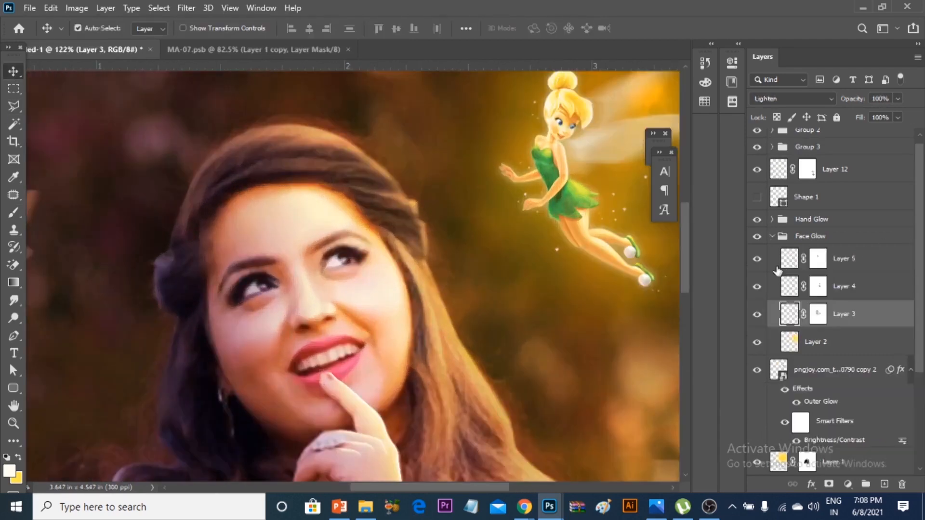
left_click(772, 236)
scroll(421, 193, "down", 3)
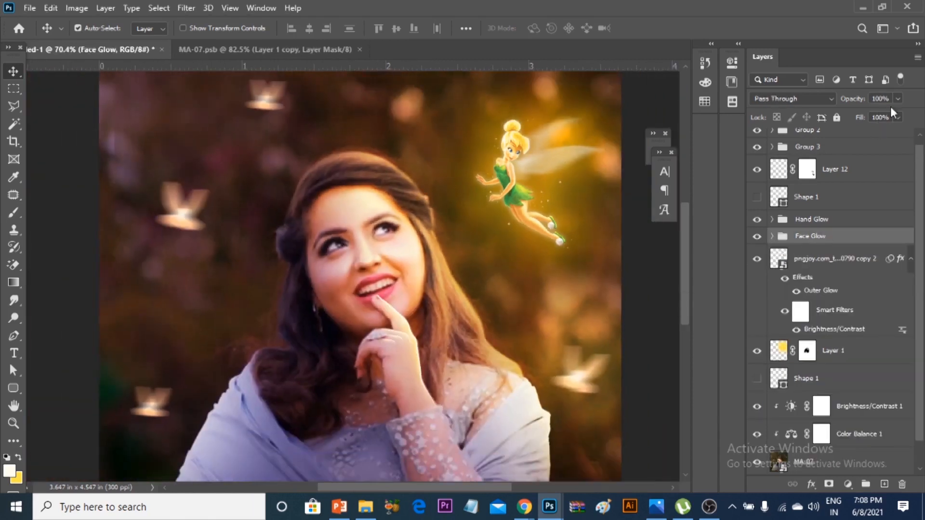
left_click_drag(883, 114, 892, 115)
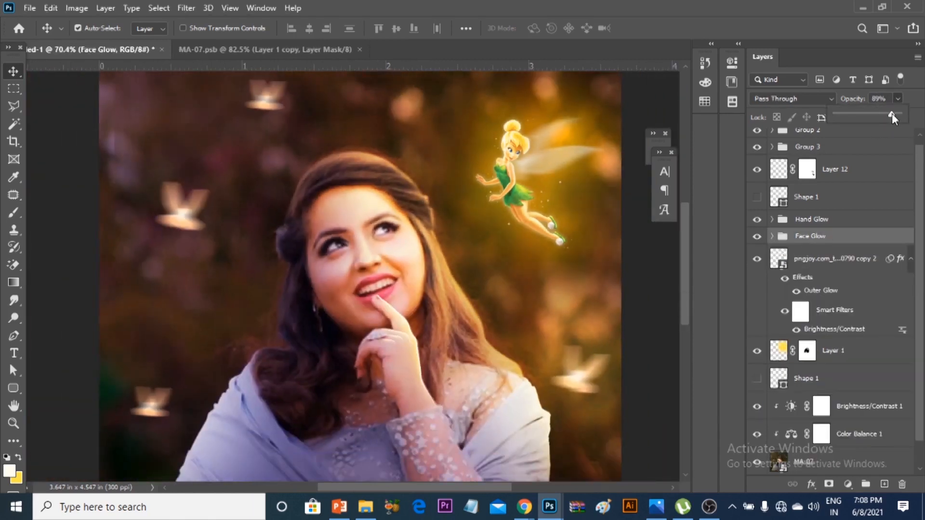
scroll(447, 194, "down", 4)
left_click(472, 114)
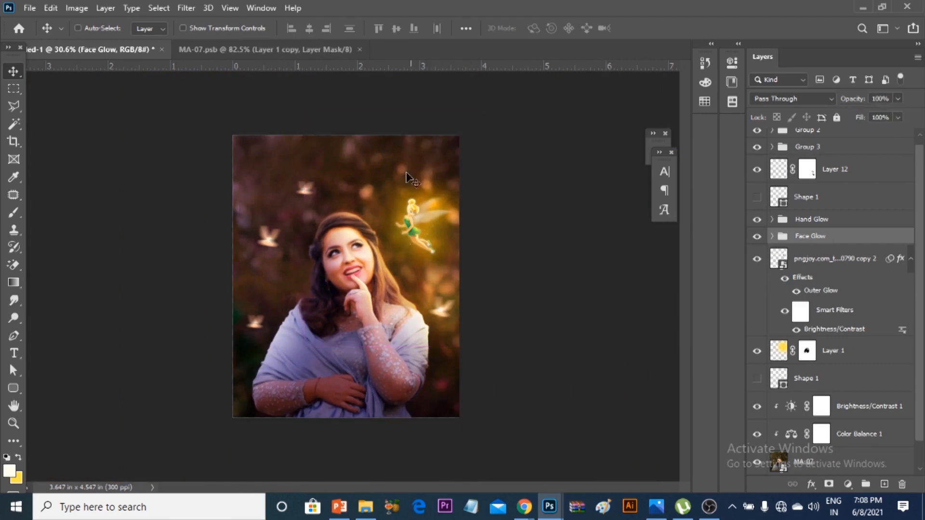
left_click(543, 277)
scroll(409, 273, "up", 1)
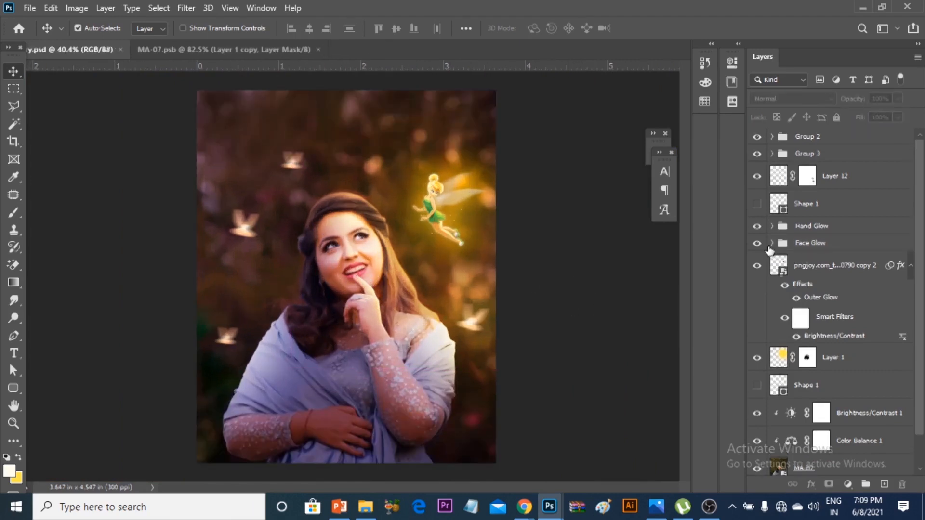
Lower Layer 1 copy's opacity to 35% in the MA-07 smart object, then save and close it.
left_click(772, 244)
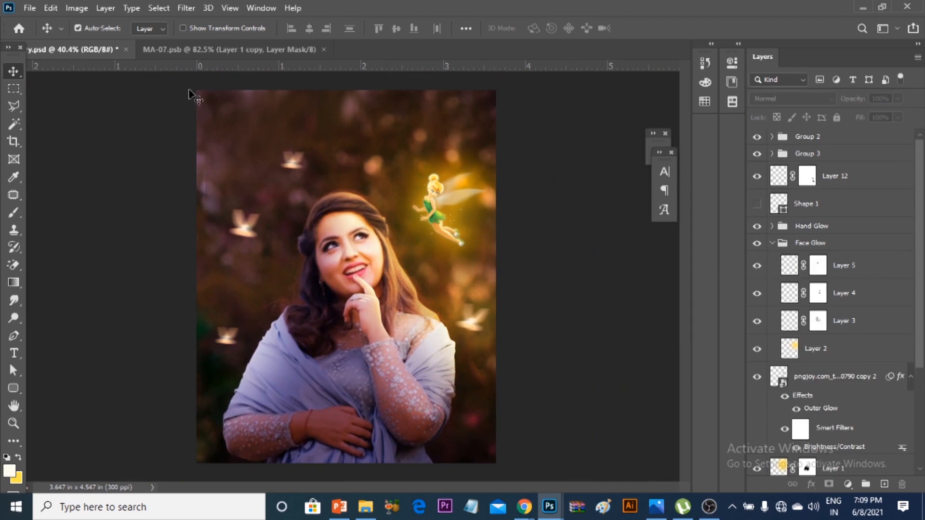
left_click(215, 48)
left_click(345, 154)
left_click(758, 171)
key("ctrl+0")
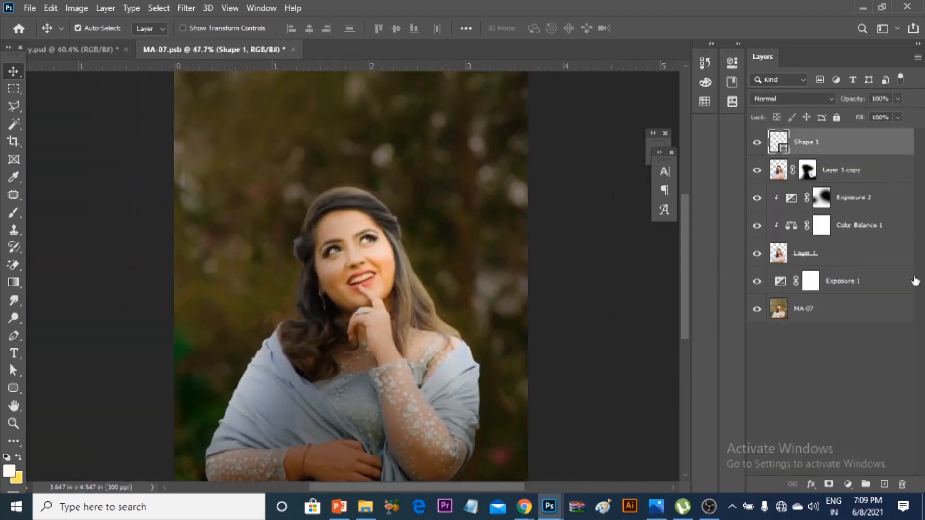
left_click(850, 177)
left_click_drag(875, 114, 870, 113)
key("ctrl+s")
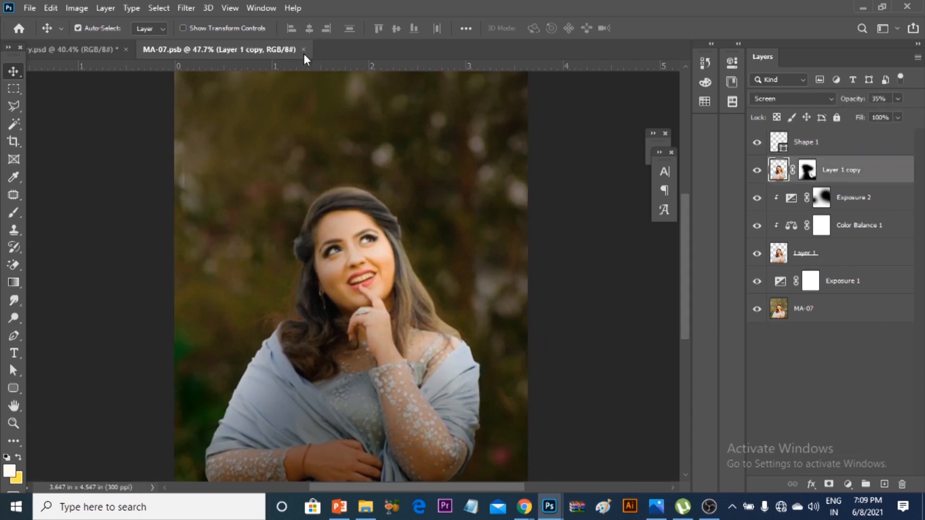
left_click(304, 50)
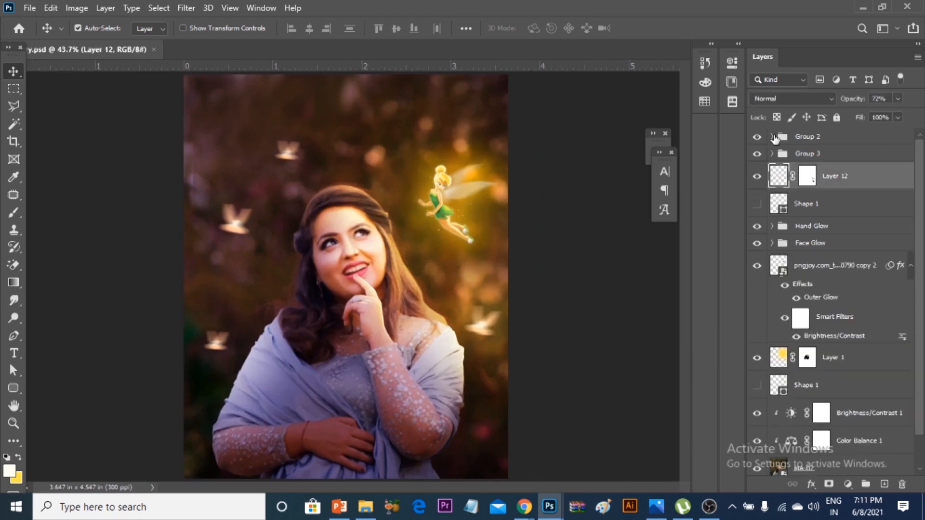
Add a new layer above Layer 12 and set up a 400 px brush at 20% opacity.
left_click(885, 484)
left_click(14, 212)
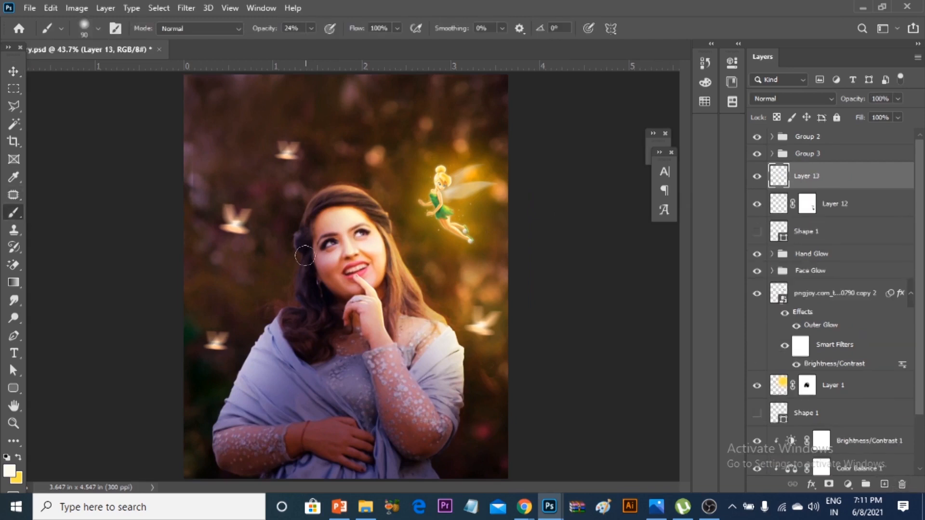
key("bracketright")
key("bracketright")
key("bracketright")
key("bracketright")
key("bracketright")
key("bracketright")
key("bracketright")
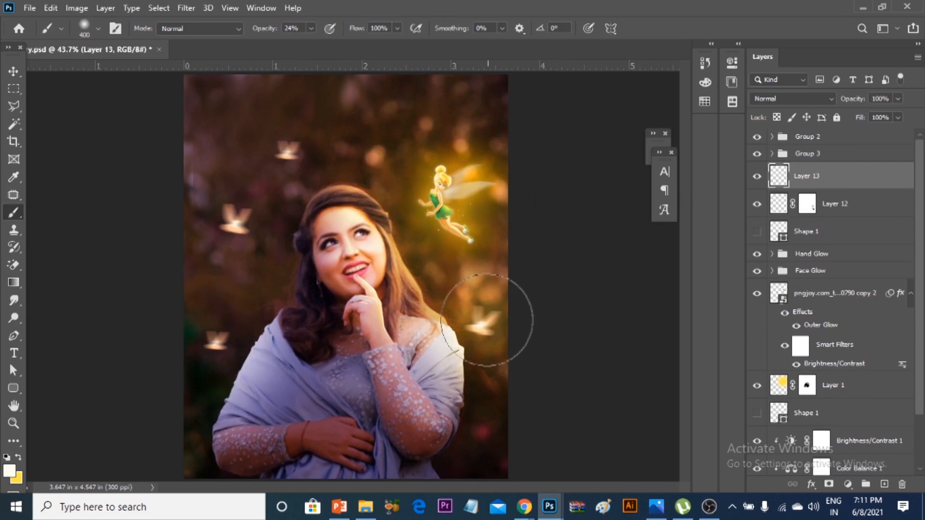
left_click(303, 29)
key("Return")
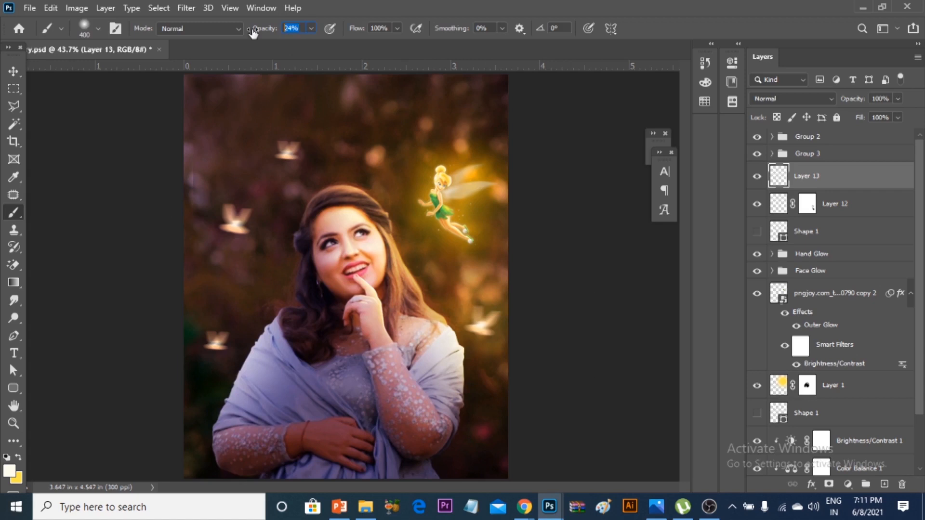
left_click_drag(253, 30, 251, 30)
Try an oversized pale glow dab over the bird beside the woman's shoulder on the image's right side.
key("bracketright")
key("bracketright")
left_click(499, 316)
key("bracketleft")
key("ctrl+z")
Reduce the brush to 175 px and dab a pale glow over the bird on the image's right side.
left_click(499, 326)
key("bracketleft")
key("bracketleft")
key("bracketleft")
key("bracketleft")
key("bracketleft")
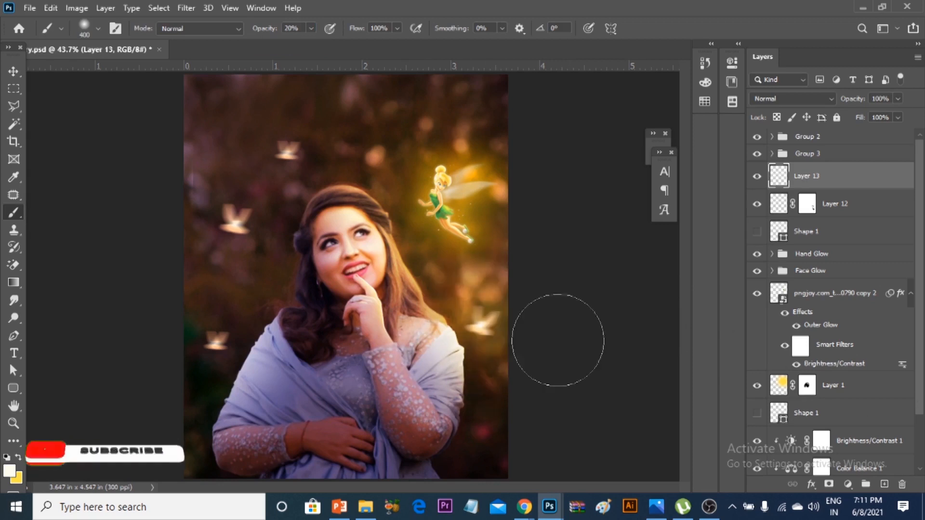
left_click(482, 323)
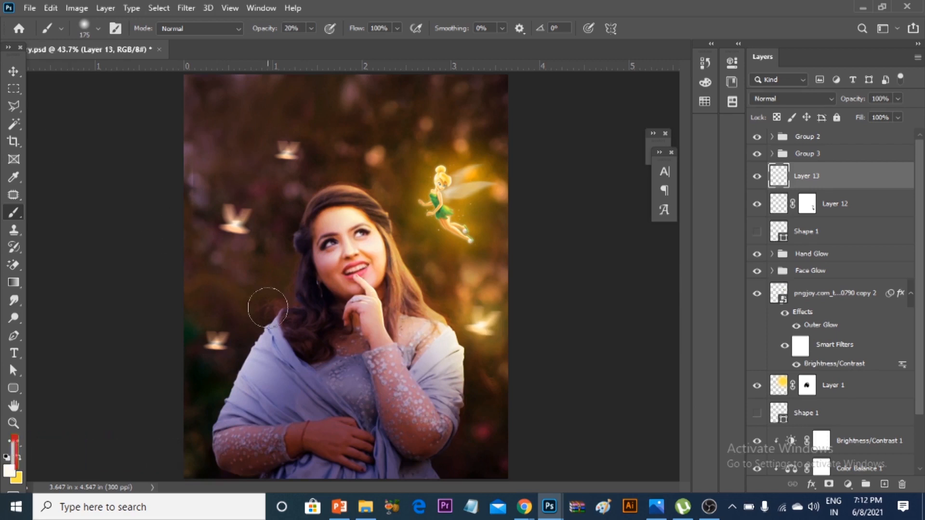
Try a 300 px pale glow dab over the lowest bird on the image's left side.
key("bracketright")
key("bracketright")
key("bracketright")
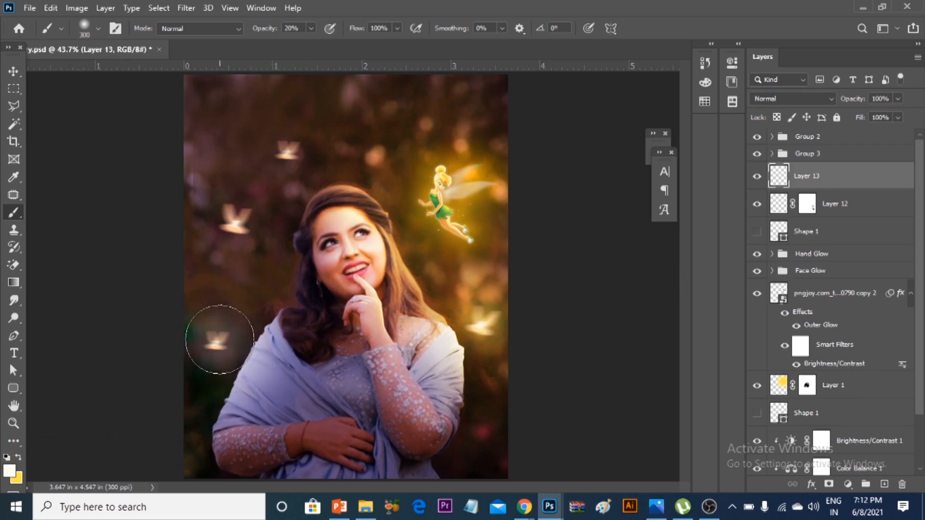
key("ctrl+z")
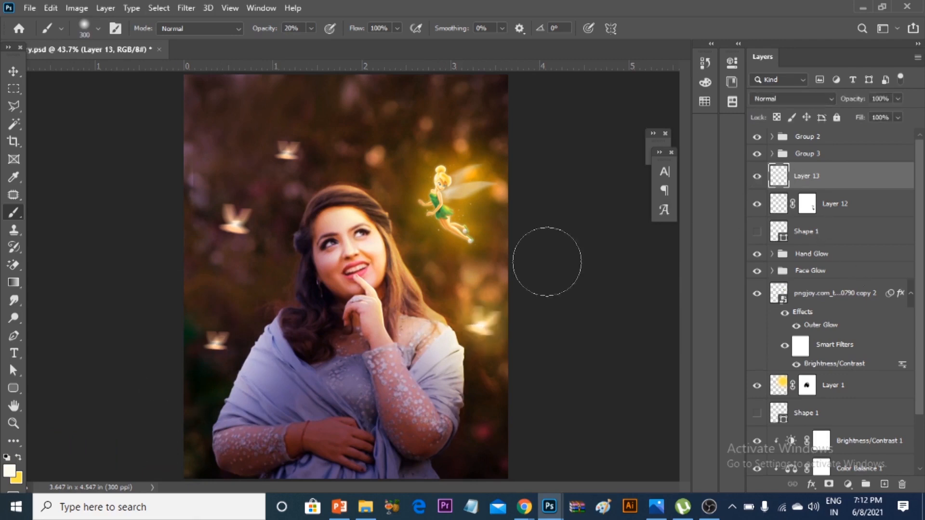
scroll(492, 283, "down", 2)
scroll(492, 283, "up", 1)
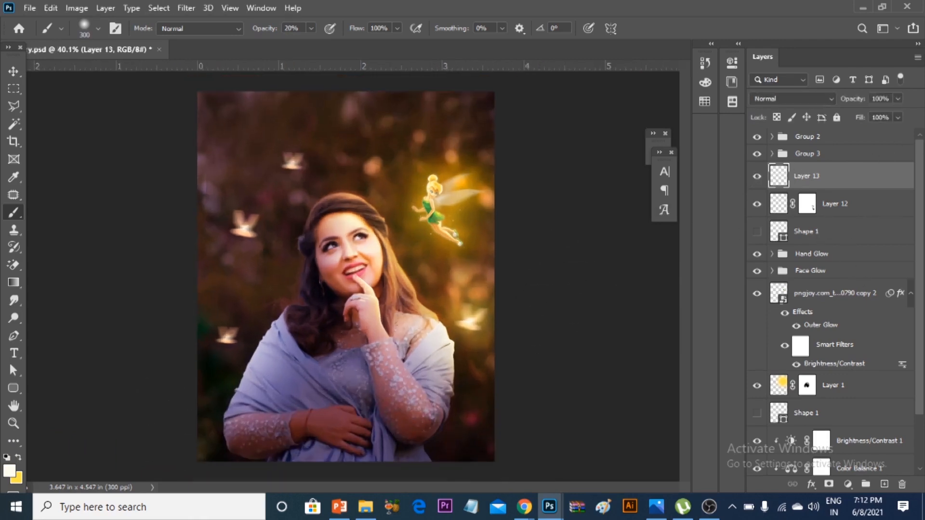
Add a new layer above Layer 13 and try a 500 px yellow brush dab over the lowest left bird.
left_click(885, 485)
key("x")
key("bracketright")
key("bracketright")
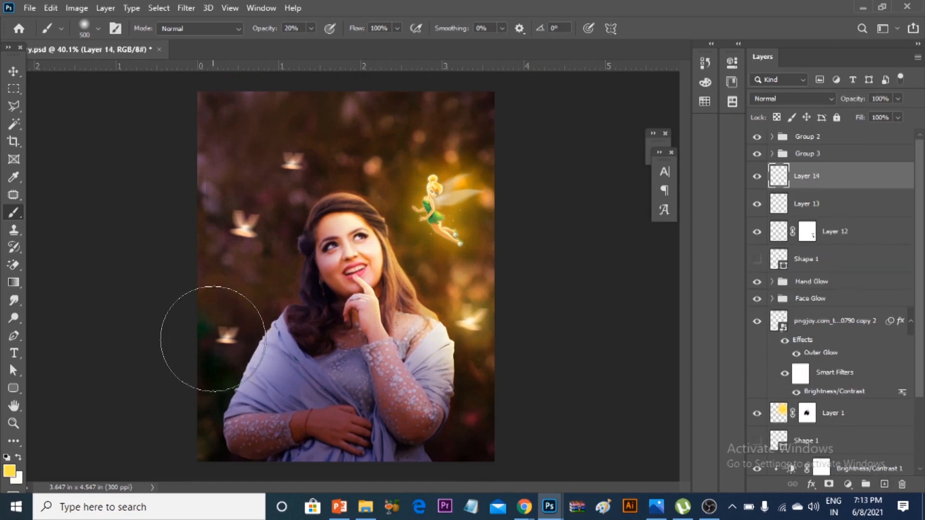
left_click(225, 331)
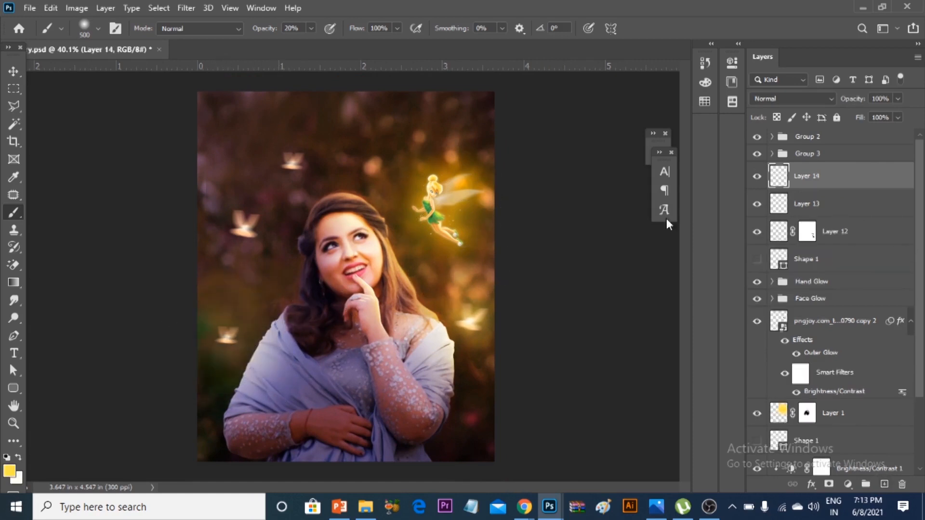
Change Layer 14's blend mode to Overlay and raise the brush opacity to 100%.
left_click(813, 98)
left_click(790, 260)
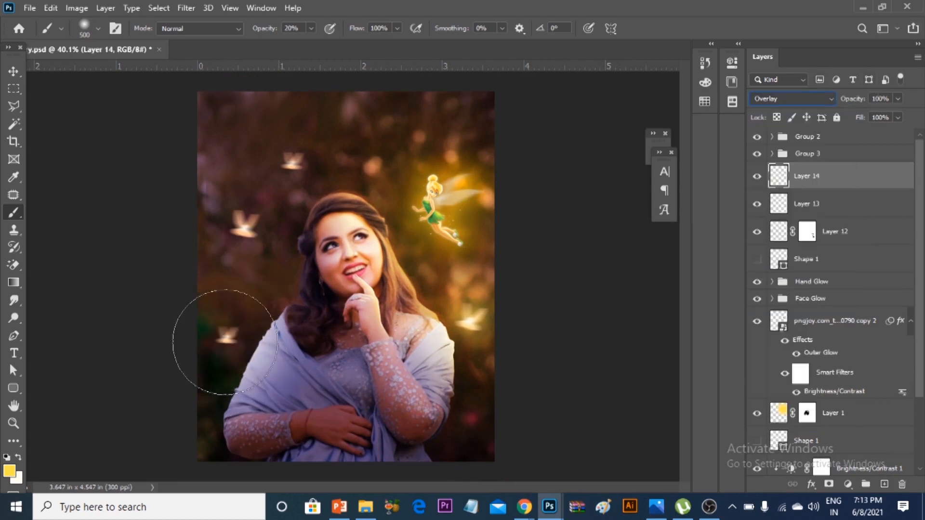
left_click(311, 30)
left_click_drag(313, 46, 470, 46)
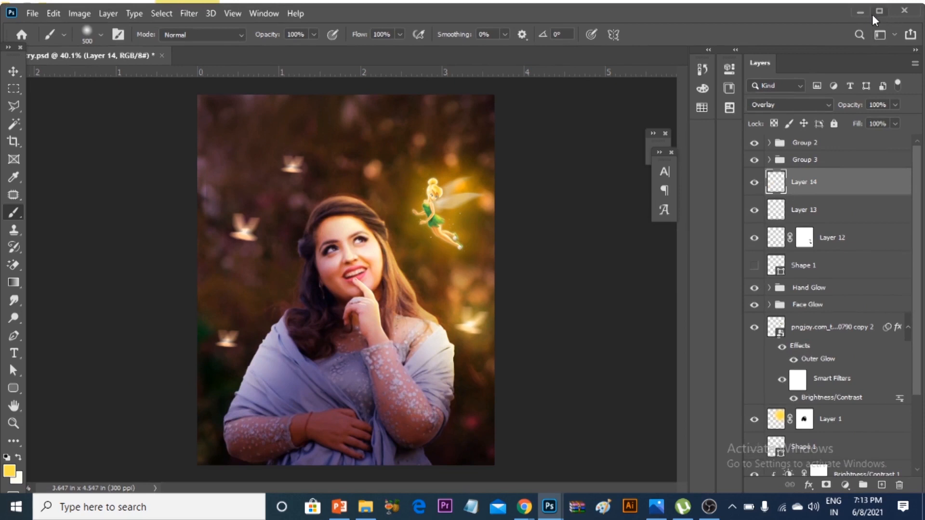
left_click(876, 13)
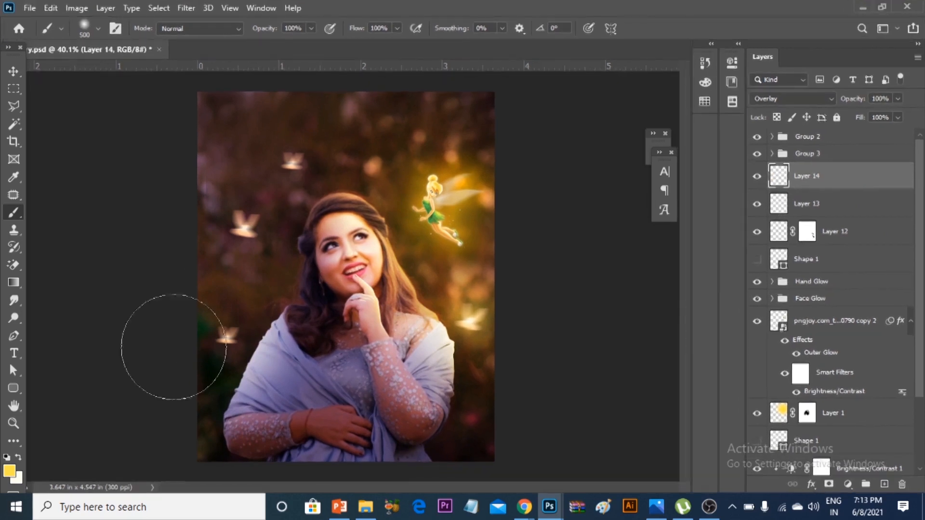
Replace the oversized dab on Layer 14 with smaller yellow glows around the left birds, using a 300 to 400 px brush.
left_click(232, 332)
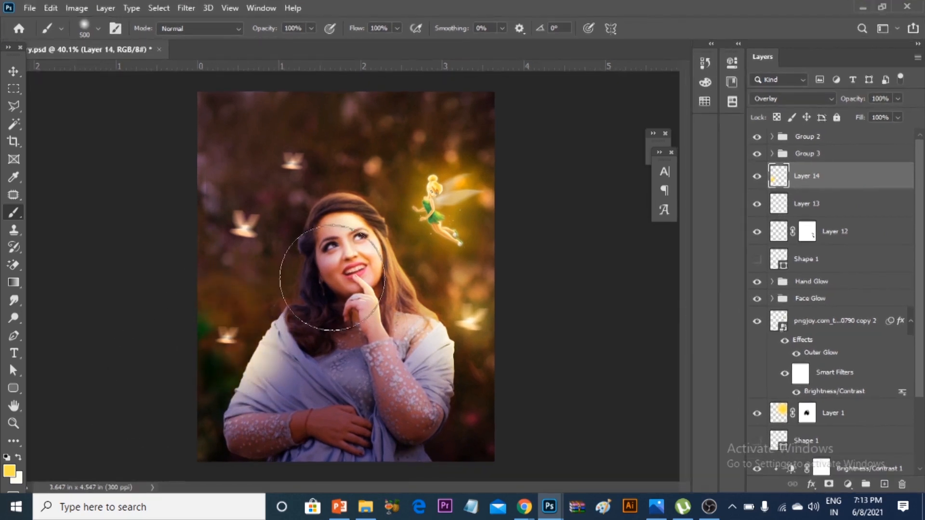
key("ctrl+z")
key("bracketleft")
key("bracketleft")
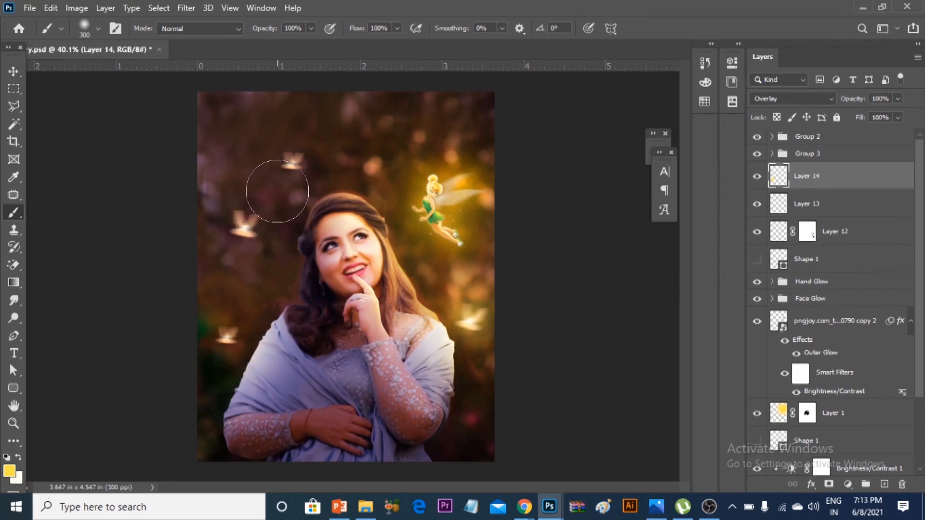
key("bracketright")
key("bracketright")
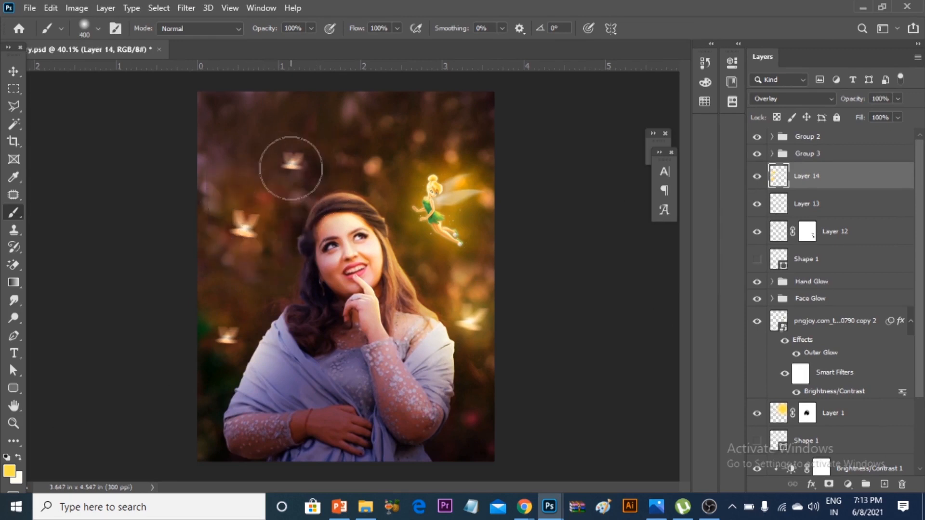
Reduce the brush to 250 px and dab yellow over the uppermost bird on Layer 14.
key("bracketleft")
key("bracketleft")
key("bracketleft")
left_click(291, 155)
key("ctrl+z")
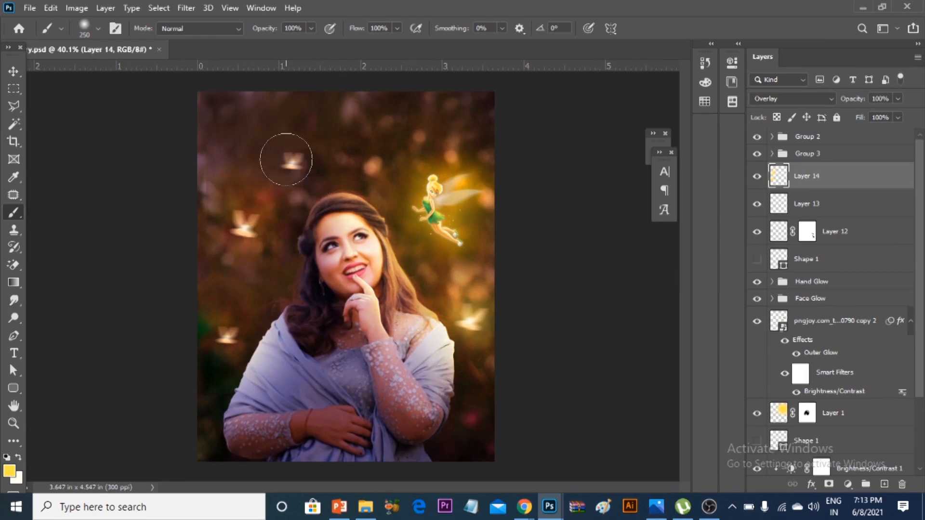
Add a new layer in Screen mode and dab 250 px yellow glows over the three birds on the image's left side.
left_click(885, 484)
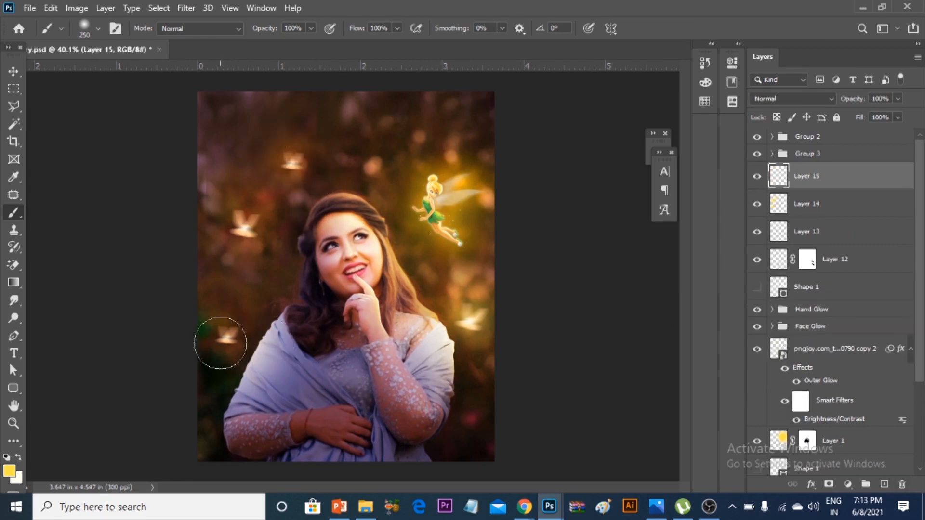
left_click(771, 96)
left_click(771, 210)
left_click(228, 338)
key("ctrl+z")
left_click(226, 340)
left_click(250, 225)
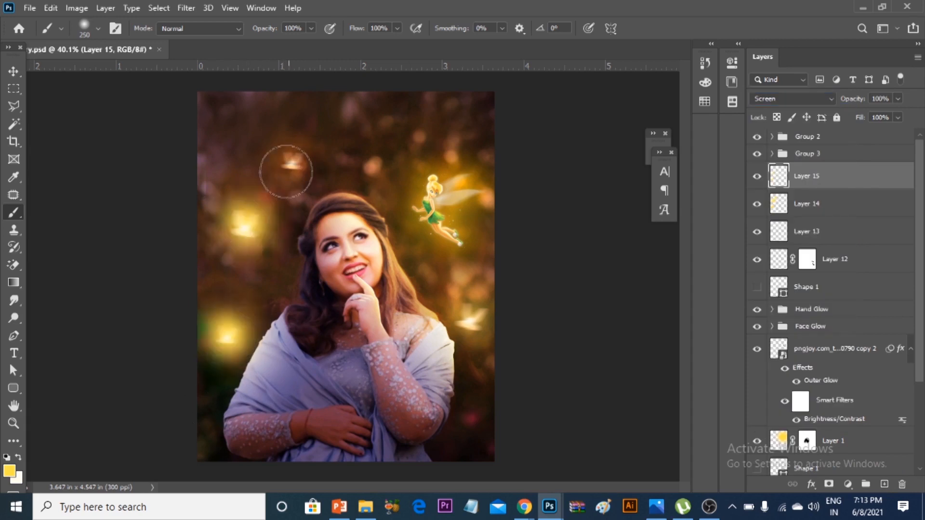
left_click(293, 164)
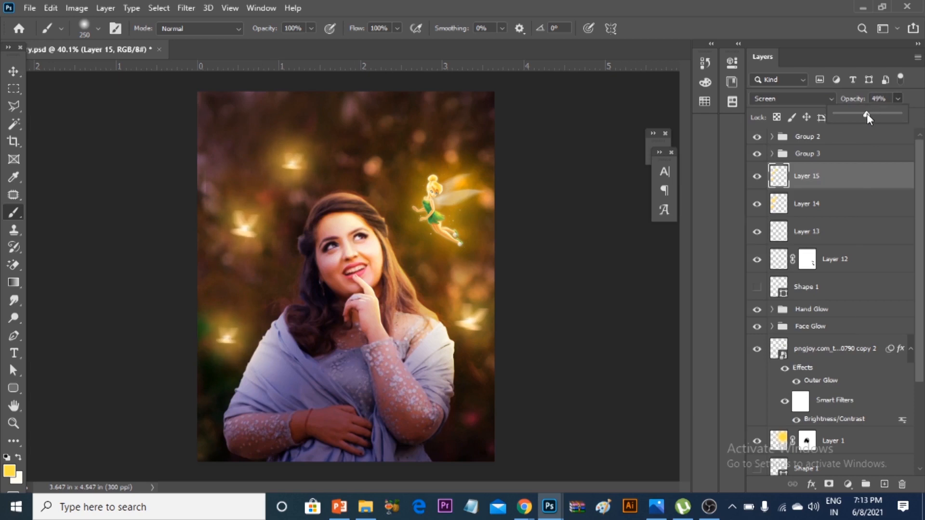
Lower Layer 15's opacity to 32%, switch to the Move tool and deselect all layers.
left_click_drag(866, 113, 860, 114)
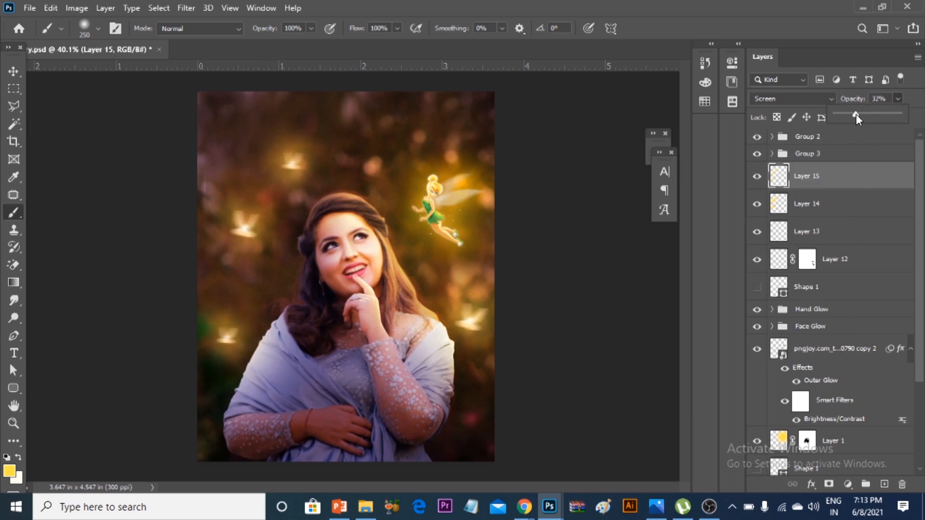
left_click(13, 71)
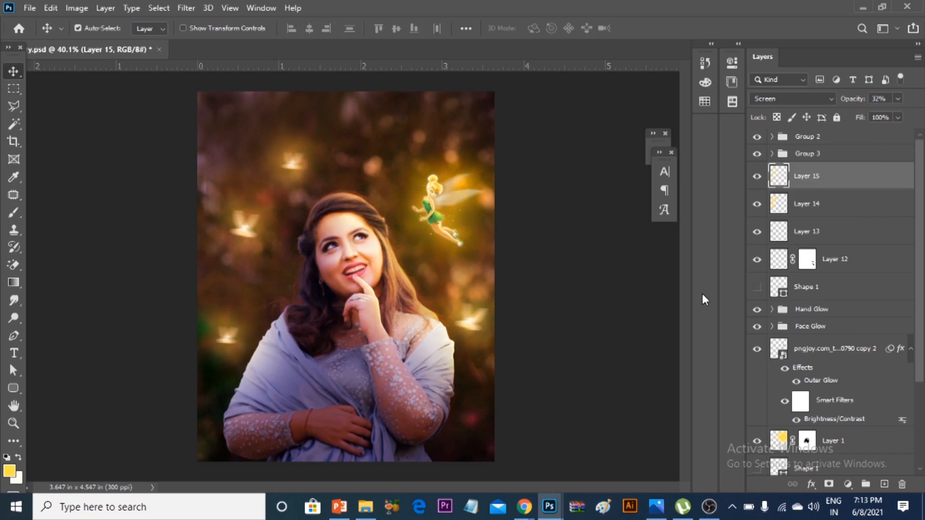
left_click(600, 258)
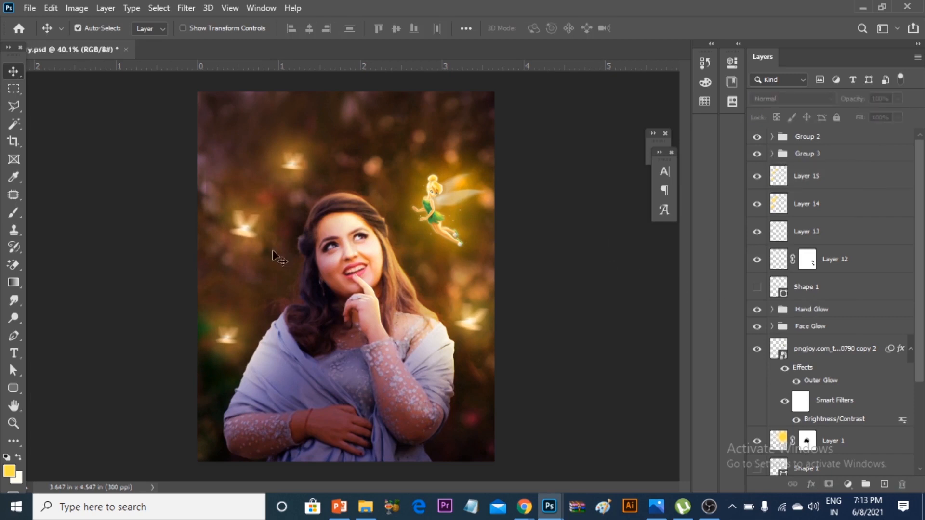
Select the MA-07 layer and load the lower Shape 1 layer's outline as a selection around the woman.
scroll(287, 256, "down", 2)
scroll(287, 255, "up", 7)
scroll(282, 346, "down", 3)
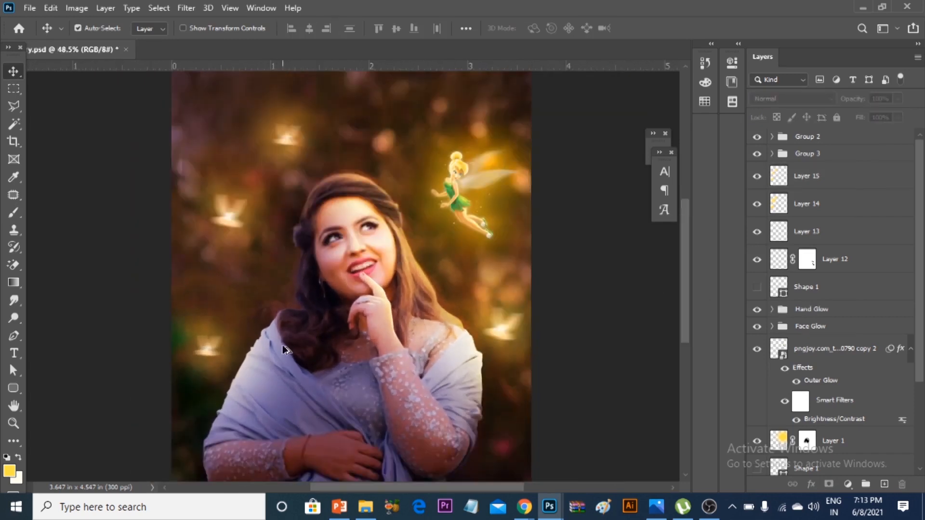
scroll(295, 263, "up", 3)
left_click(332, 328)
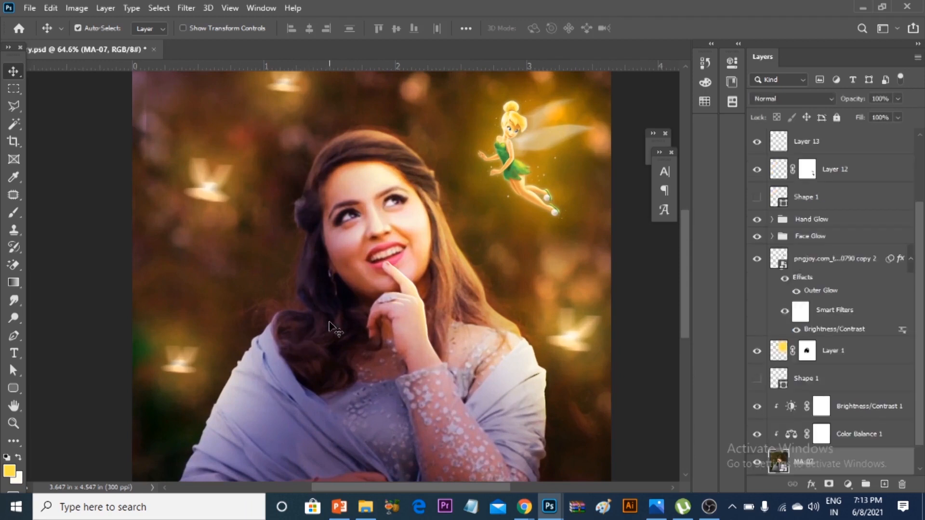
scroll(862, 344, "down", 1)
left_click(780, 357, "ctrl")
scroll(489, 360, "up", 3)
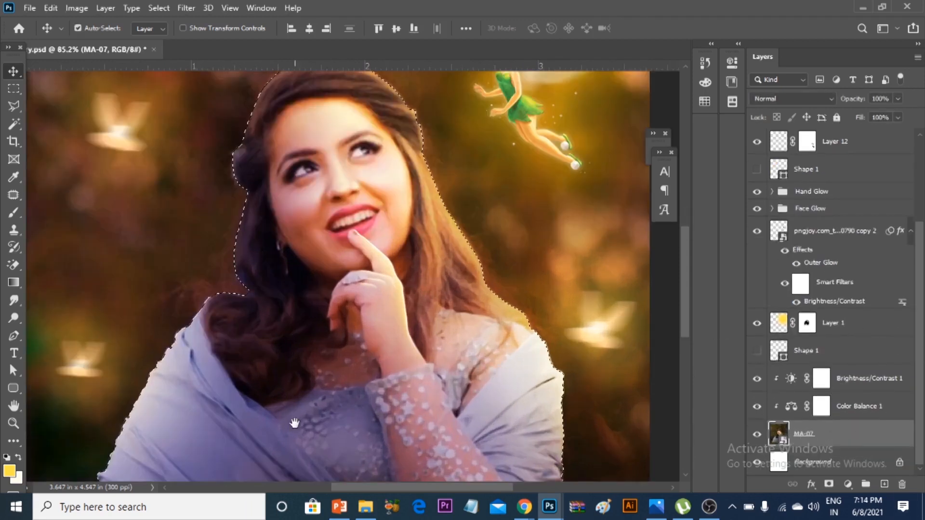
Add a new layer above Layer 15 with the woman's outline still selected, and choose the Brush tool.
left_click_drag(295, 424, 425, 346)
scroll(781, 197, "up", 4)
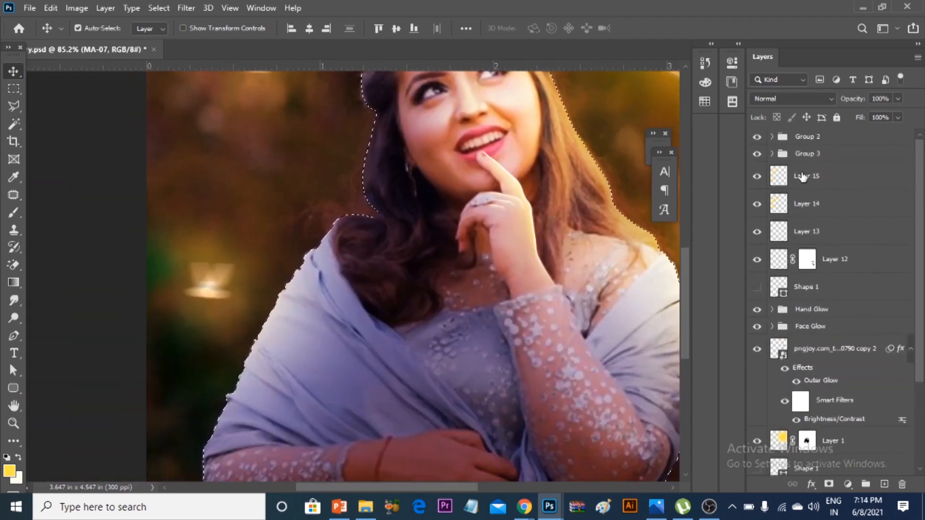
left_click(809, 153)
left_click(803, 177)
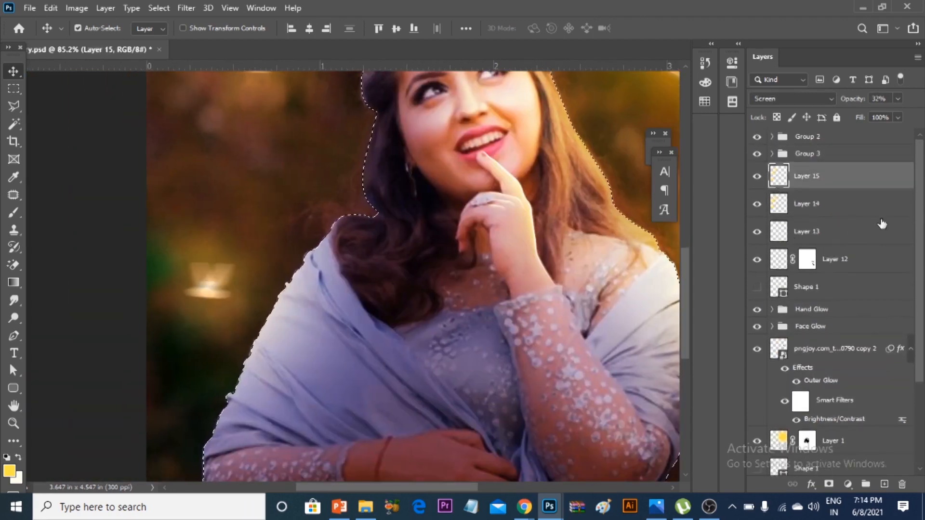
left_click(884, 484)
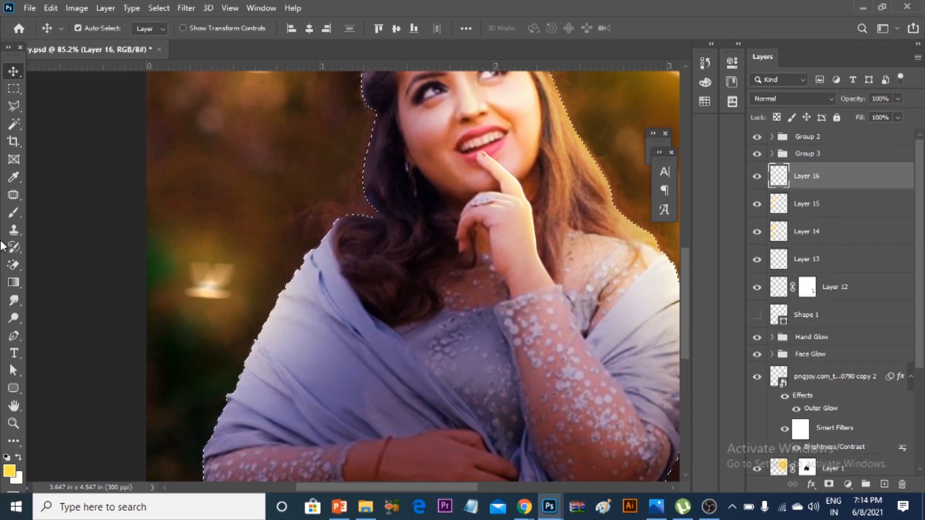
left_click(13, 212)
scroll(145, 288, "up", 3)
key("x")
key("x")
mouse_move(366, 231)
left_mouse_down()
mouse_move(321, 241)
mouse_move(251, 400)
left_mouse_up()
scroll(417, 197, "down", 3)
key("ctrl+z")
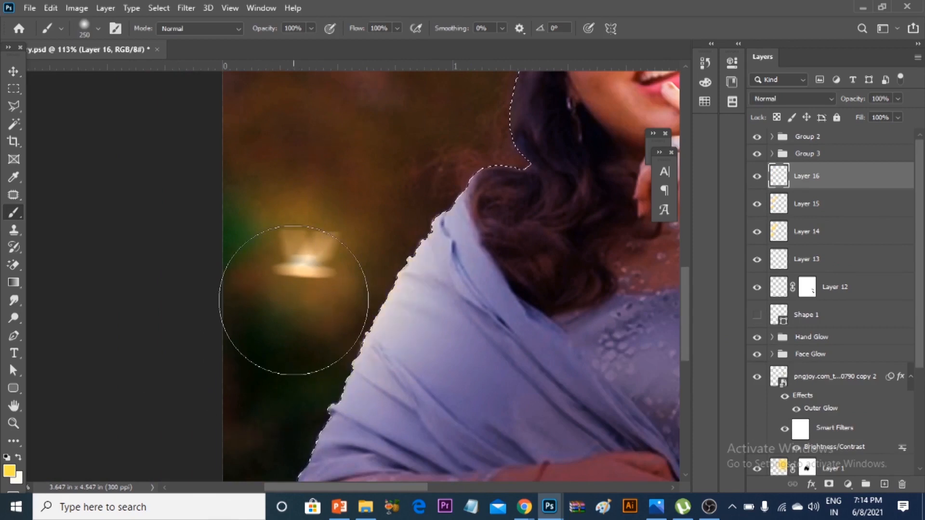
Reduce the brush to 100 px and paint a yellow glow along the shawl's outer edge on Layer 16, undoing the last stroke.
key("bracketleft")
key("bracketleft")
key("bracketleft")
key("bracketleft")
key("bracketleft")
left_click_drag(333, 407, 362, 297)
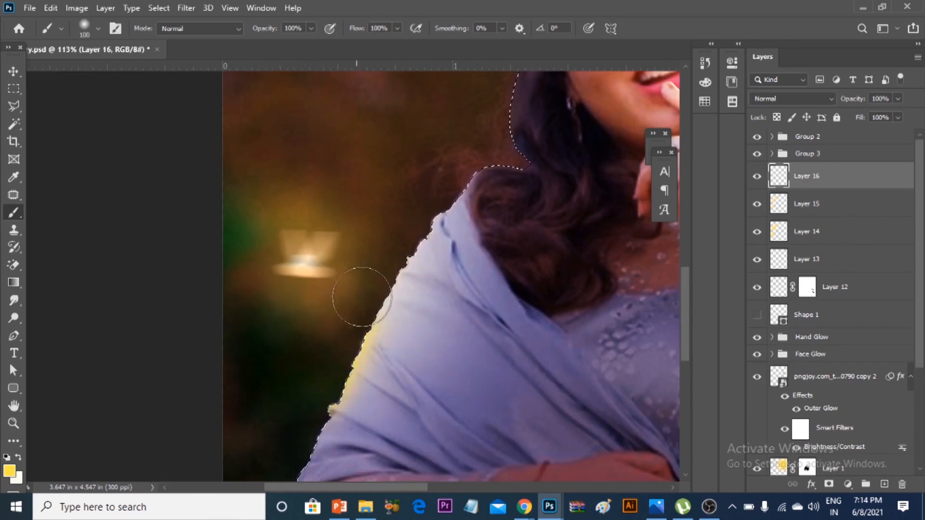
left_click_drag(316, 381, 365, 294)
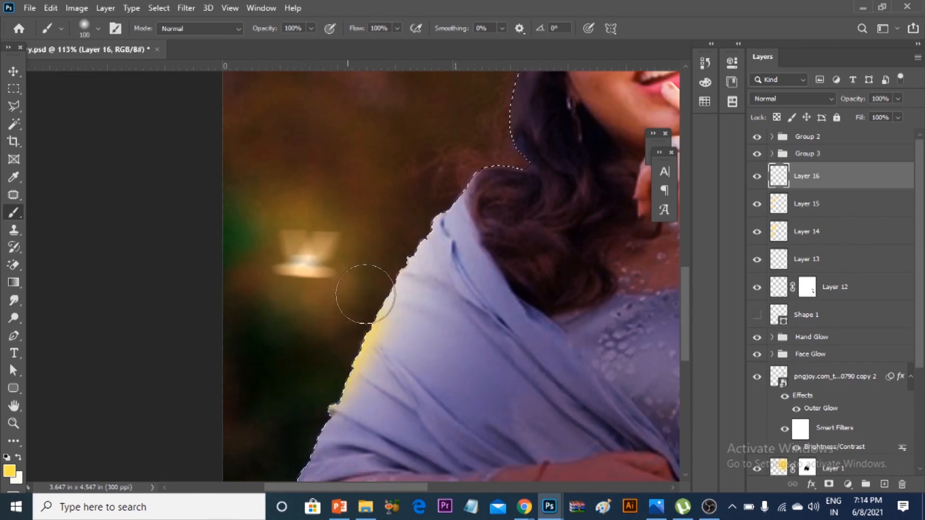
key("ctrl+z")
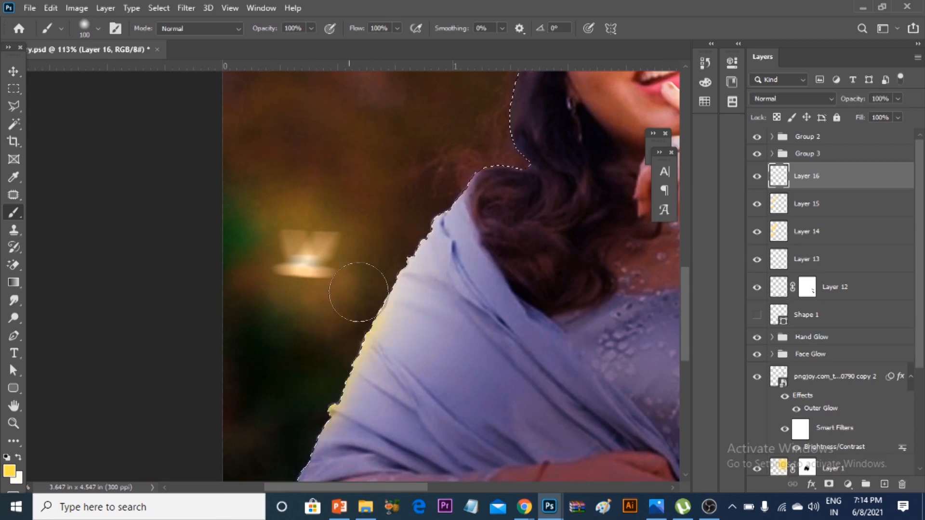
scroll(418, 204, "down", 3)
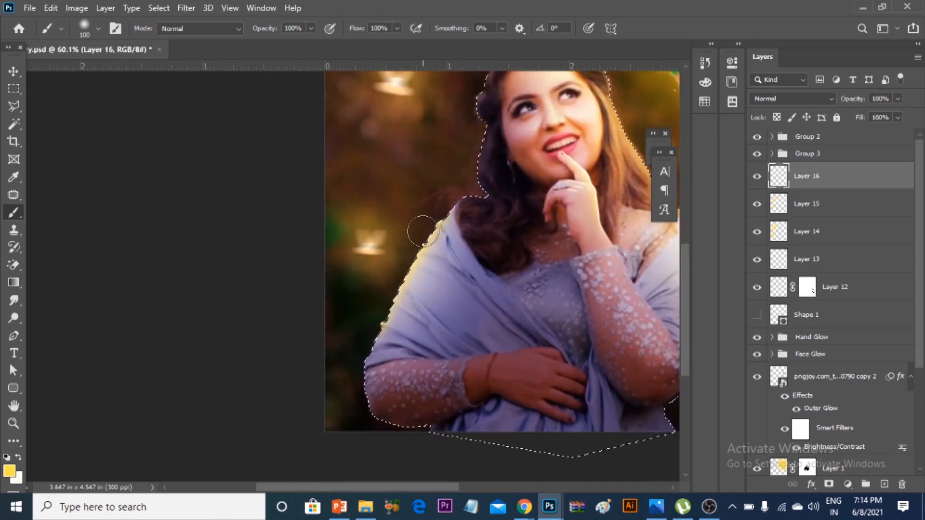
Preview the Screen blend mode on Layer 16, keep it at Normal, and lower the layer's opacity to 52%.
left_click(791, 99)
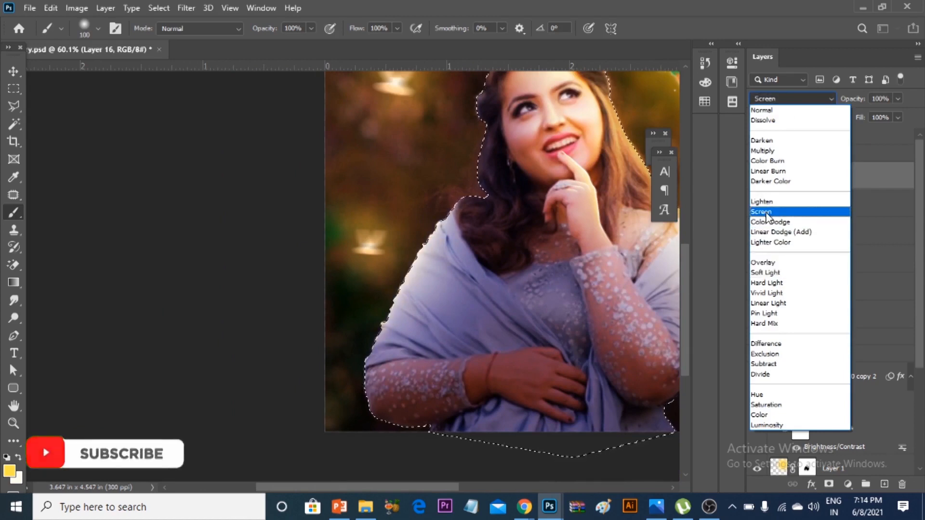
key("Escape")
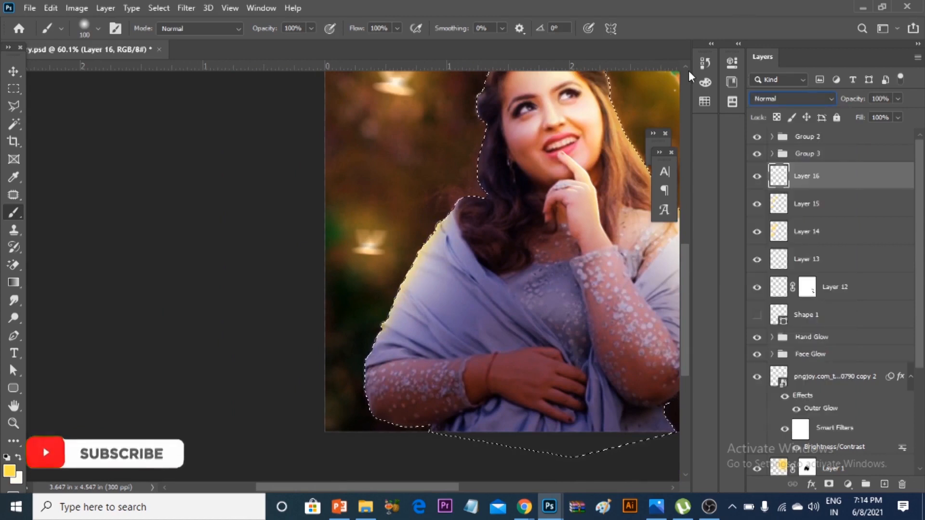
left_click(898, 98)
left_click_drag(874, 115, 869, 115)
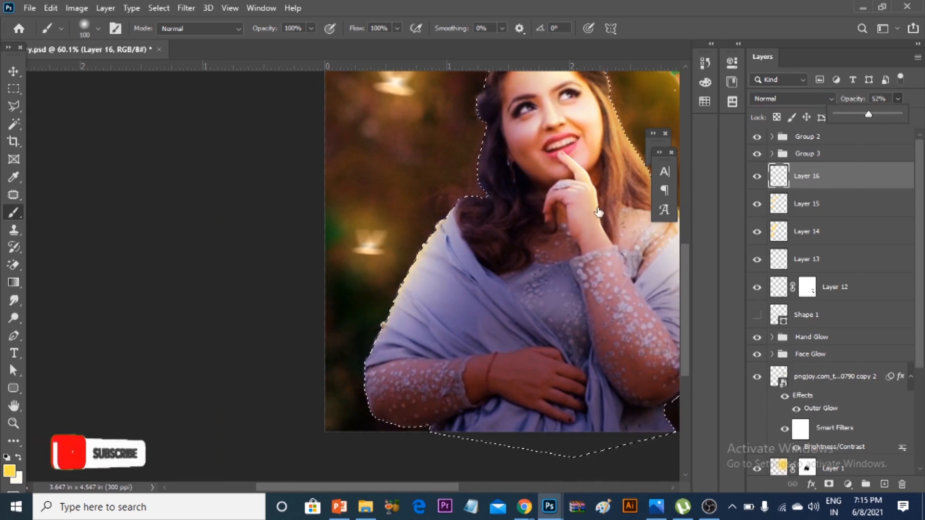
Make white the foreground colour, set the brush to 15 px, and add a new layer above Layer 16.
scroll(401, 281, "up", 8)
key("x")
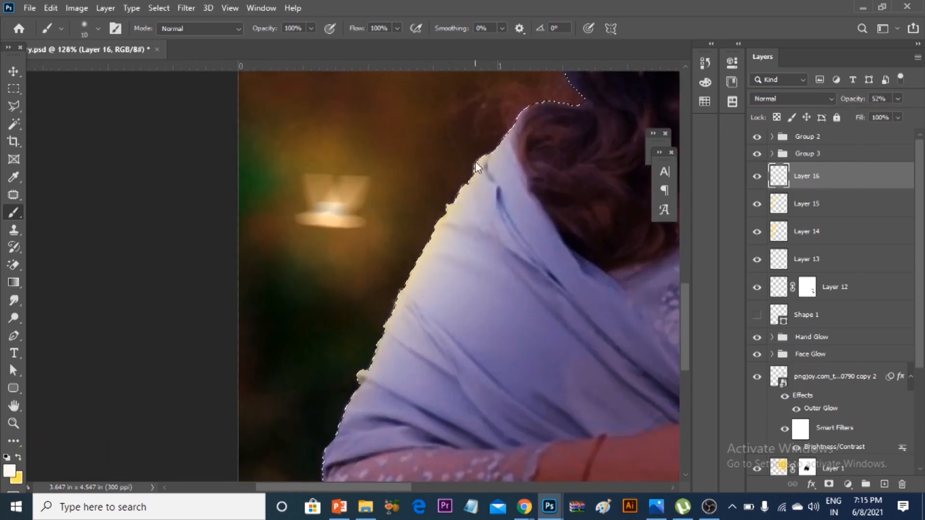
scroll(475, 161, "up", 5)
key("bracketright")
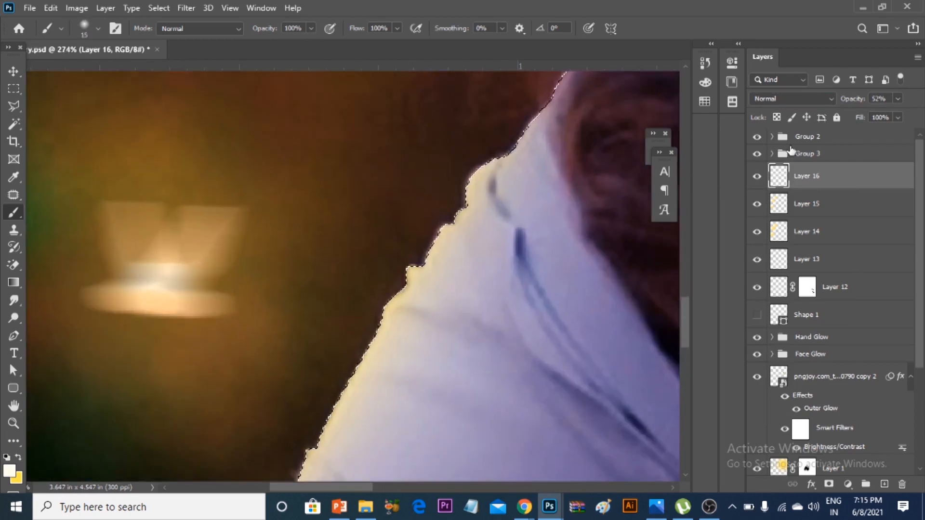
scroll(436, 201, "down", 7)
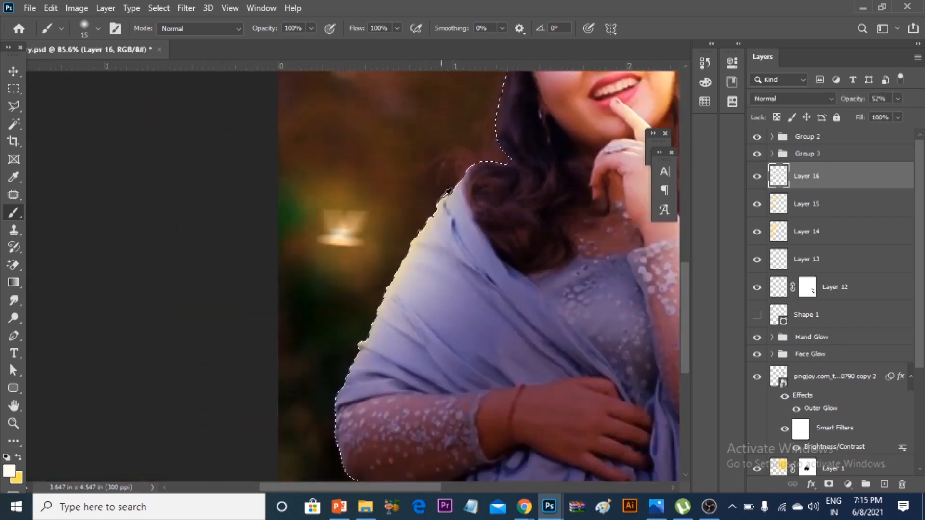
left_click(884, 484)
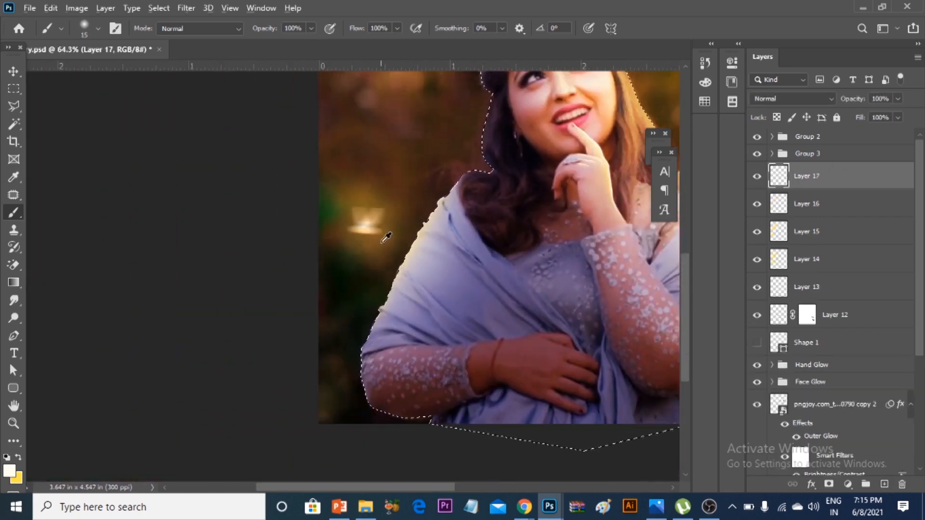
Paint a thin white highlight along the upper part of the shawl's outer edge with the 15 px brush on Layer 17.
scroll(429, 210, "up", 5)
scroll(474, 157, "up", 3)
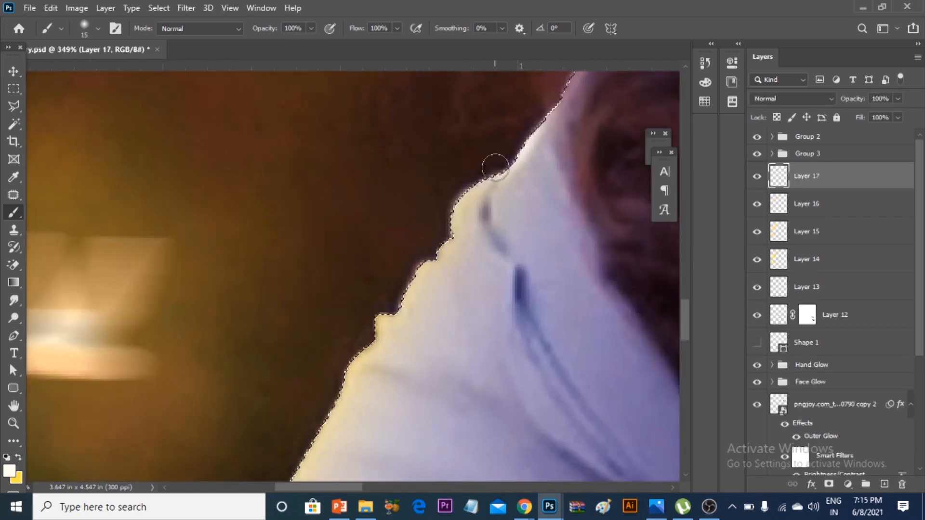
mouse_move(471, 172)
left_mouse_down()
mouse_move(449, 198)
mouse_move(436, 243)
mouse_move(389, 303)
mouse_move(372, 309)
mouse_move(363, 337)
mouse_move(332, 365)
left_mouse_up()
scroll(506, 171, "down", 8)
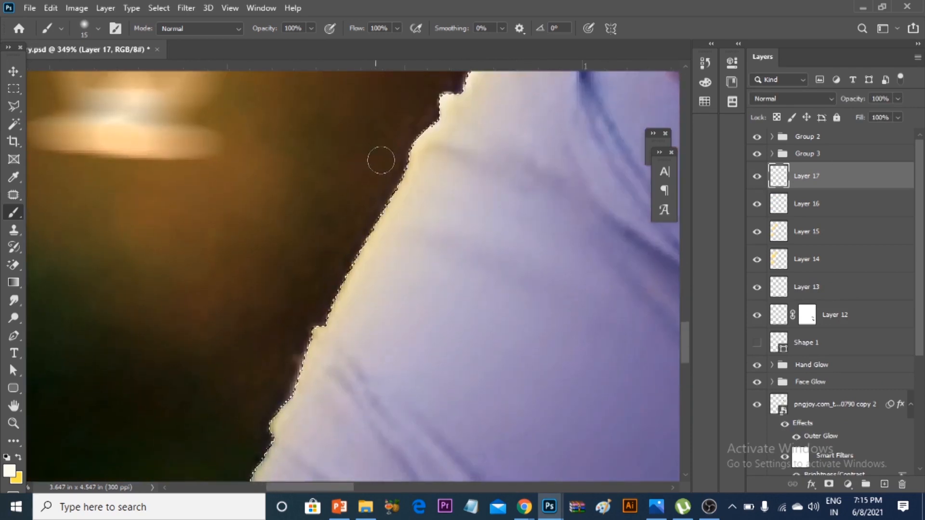
mouse_move(402, 150)
left_mouse_down()
mouse_move(371, 222)
mouse_move(404, 138)
mouse_move(368, 212)
left_mouse_up()
left_click_drag(342, 270, 320, 307)
Extend the white rim highlight down the shawl's edge with a 10 px brush, undo the last stroke and clear the selection.
key("bracketleft")
mouse_move(429, 124)
left_mouse_down()
mouse_move(414, 133)
mouse_move(382, 203)
left_mouse_up()
left_click_drag(329, 301, 275, 414)
left_click_drag(337, 342, 400, 169)
mouse_move(360, 210)
left_mouse_down()
mouse_move(340, 225)
mouse_move(346, 229)
mouse_move(330, 254)
mouse_move(355, 218)
mouse_move(297, 352)
mouse_move(253, 383)
mouse_move(252, 405)
left_mouse_up()
key("ctrl+z")
key("ctrl+d")
key("ctrl+0")
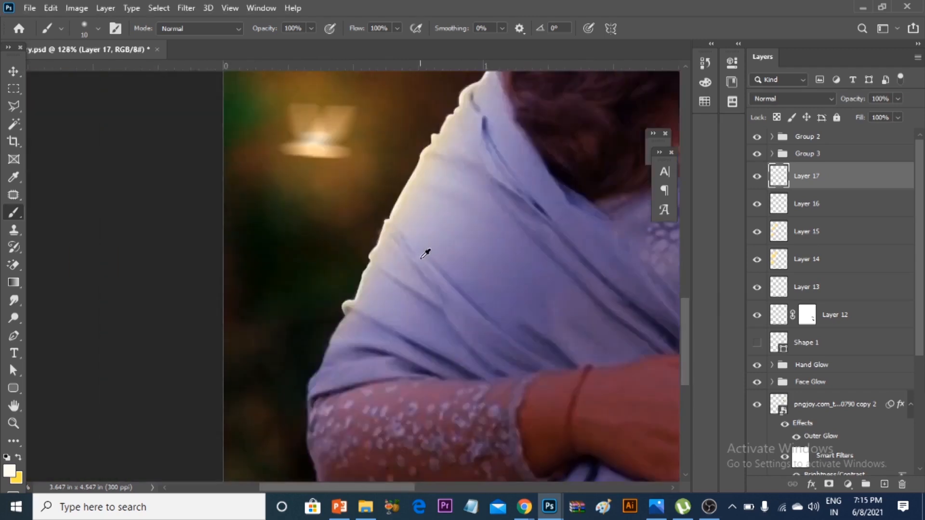
Paint short white highlight strokes along the shawl's folds near its outer edge with a 5 px brush.
scroll(275, 351, "up", 10)
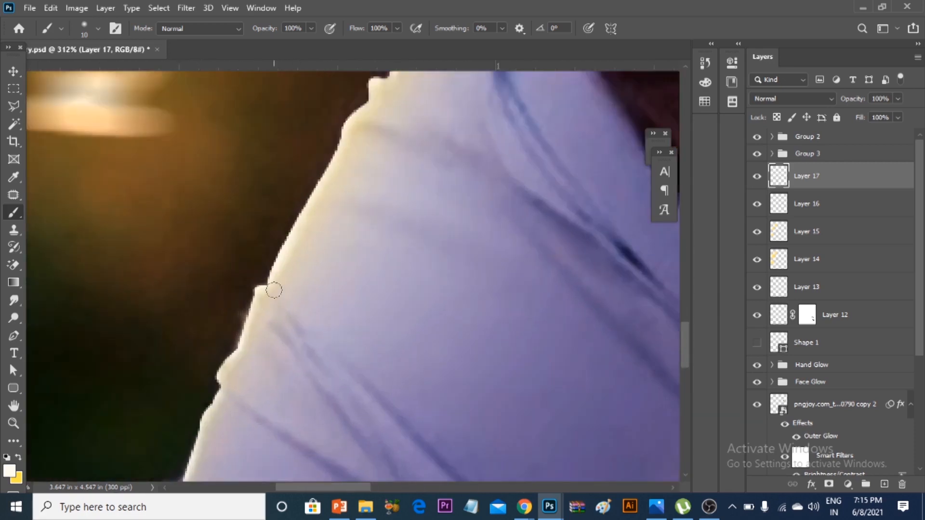
left_click_drag(295, 311, 339, 341)
key("ctrl+z")
left_click_drag(270, 285, 329, 349)
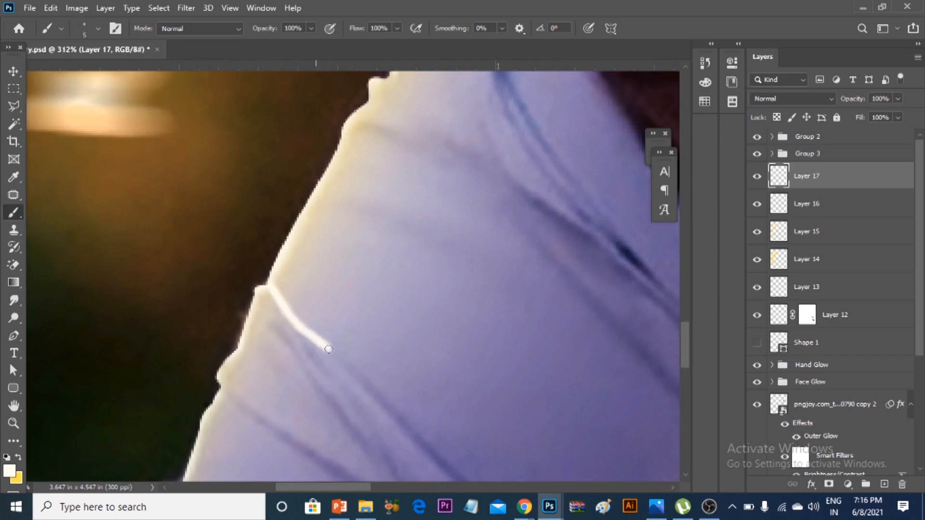
left_click_drag(248, 398, 302, 415)
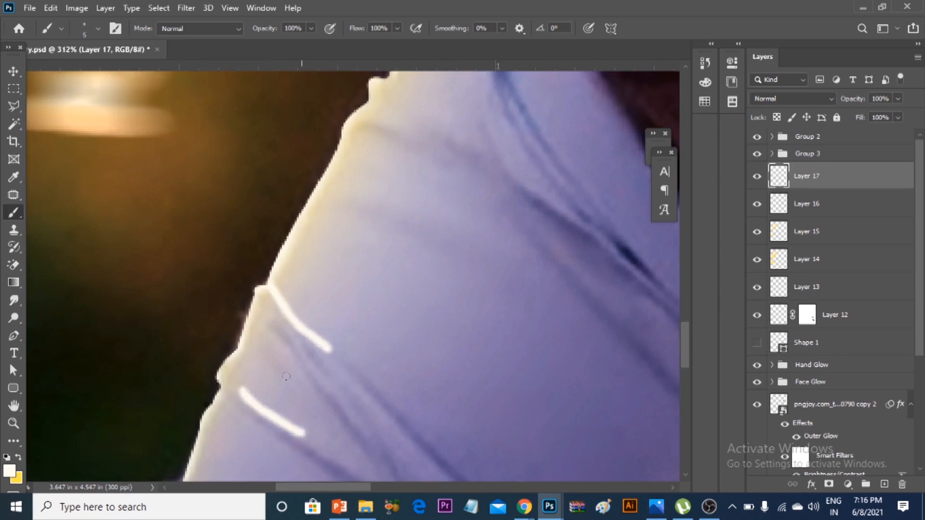
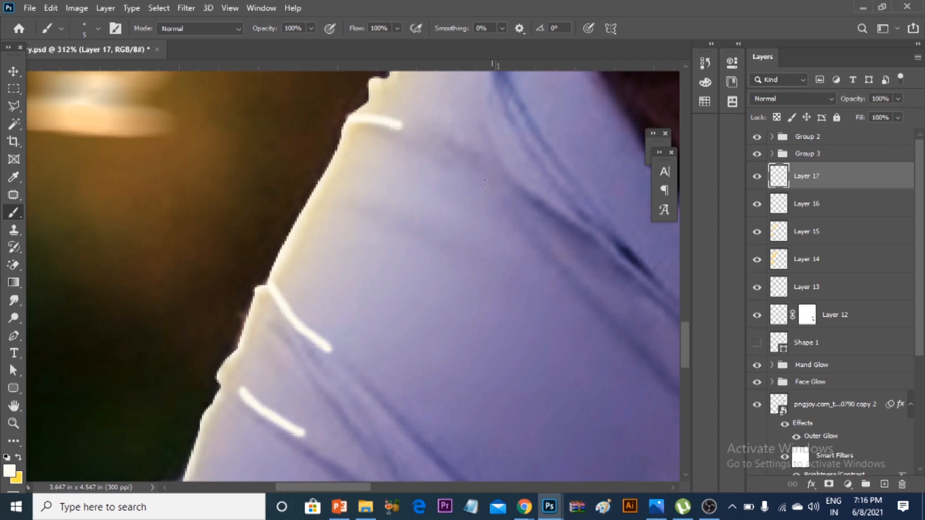
scroll(434, 144, "up", 4)
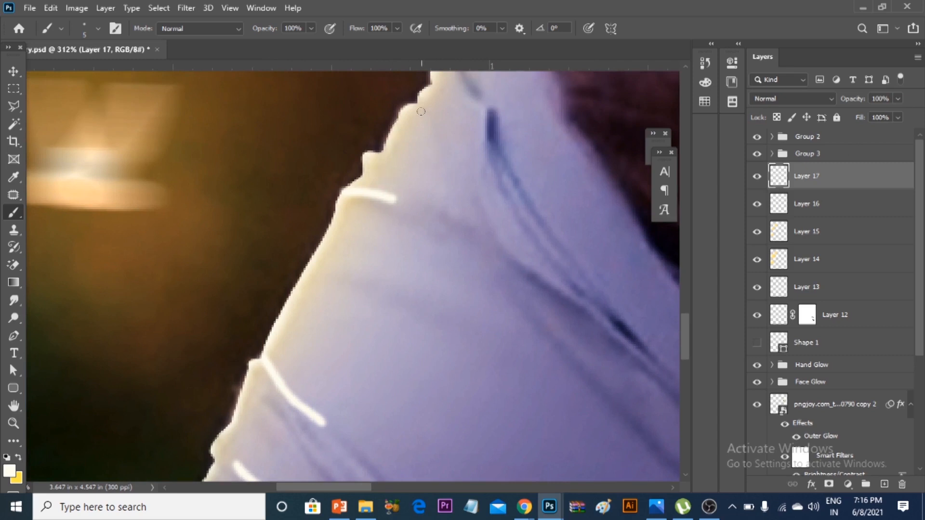
left_click_drag(465, 144, 448, 194)
left_click_drag(399, 157, 422, 204)
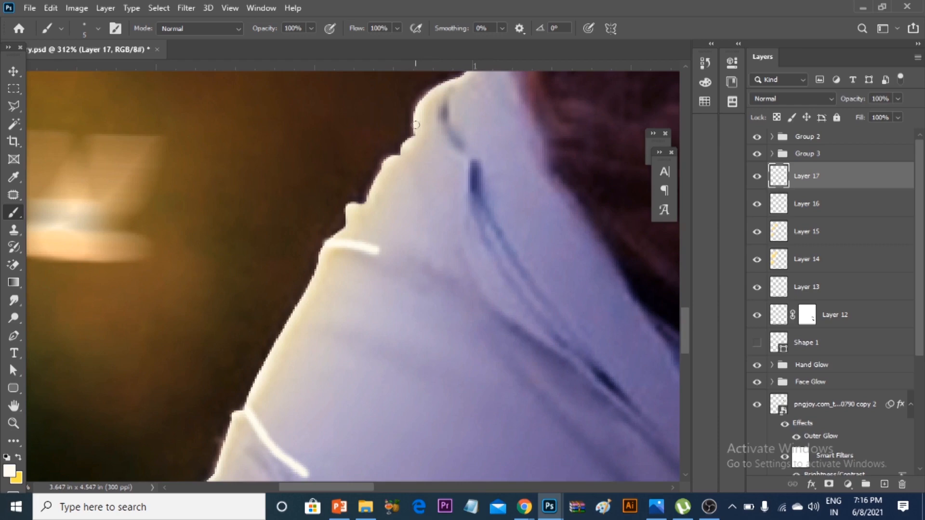
Blend the two lower fold highlights into the shawl with the Smudge tool at 50% strength, using 30 px and 15 px sizes.
scroll(471, 127, "down", 12)
scroll(426, 317, "up", 5)
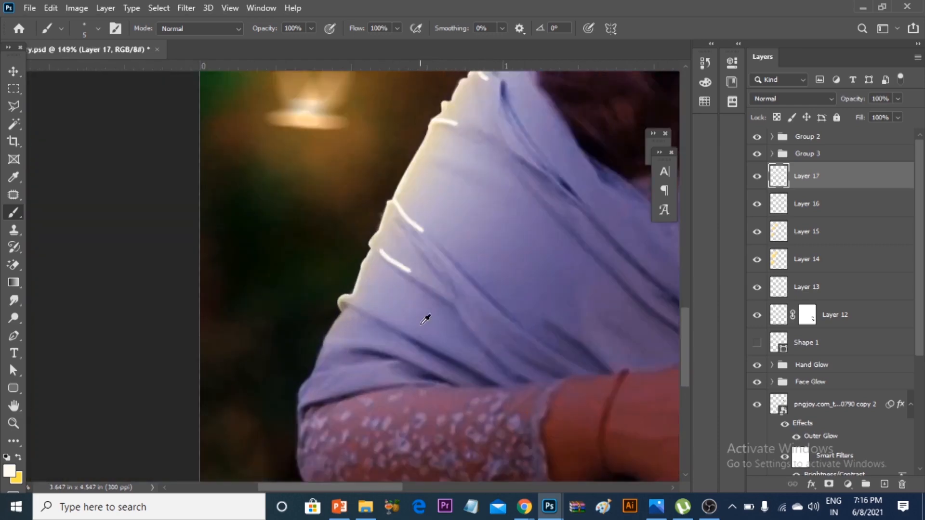
left_click(13, 300)
scroll(410, 255, "up", 4)
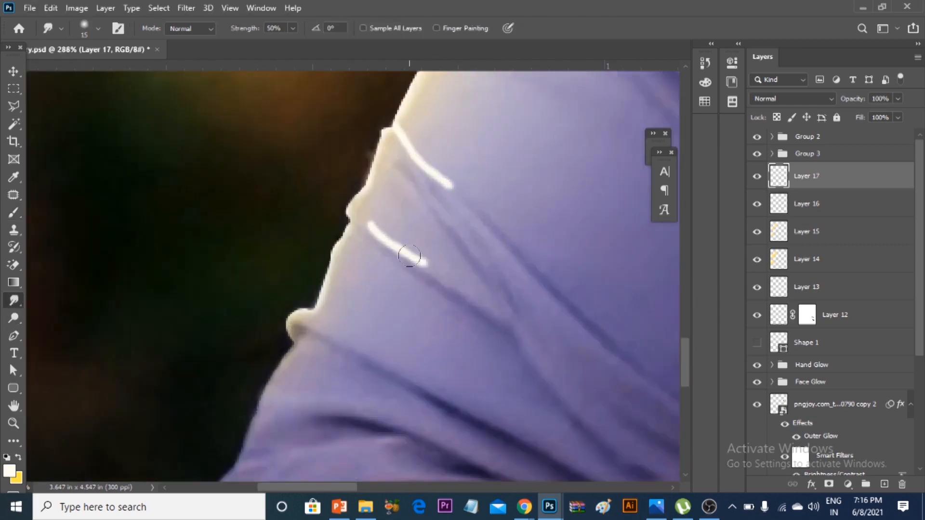
key("bracketright")
mouse_move(415, 260)
left_mouse_down()
mouse_move(488, 291)
mouse_move(385, 227)
left_mouse_up()
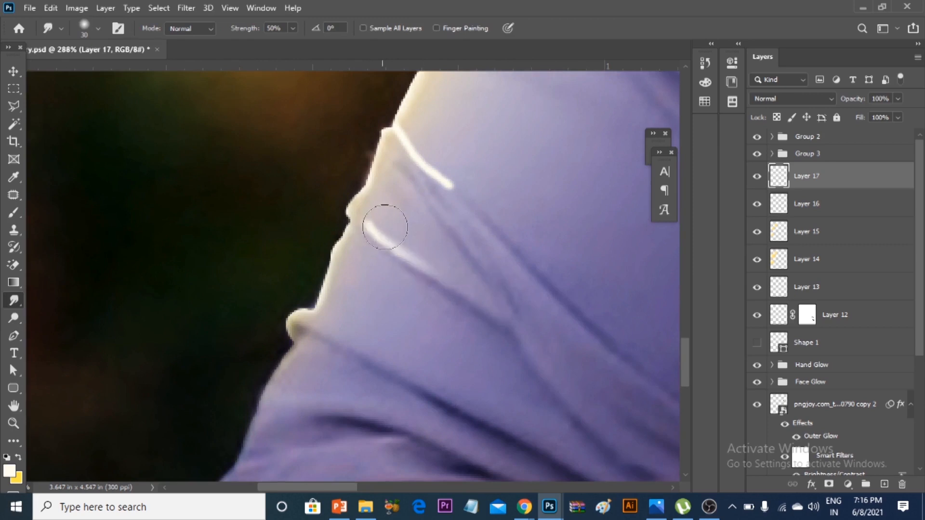
left_click_drag(496, 202, 512, 296)
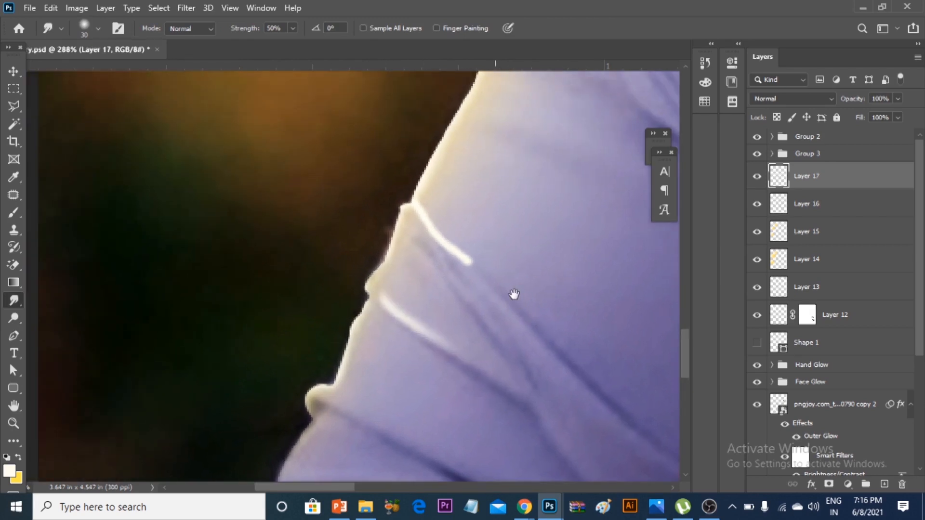
mouse_move(508, 250)
left_mouse_down()
mouse_move(447, 225)
mouse_move(434, 192)
mouse_move(461, 216)
mouse_move(437, 197)
mouse_move(454, 174)
left_mouse_up()
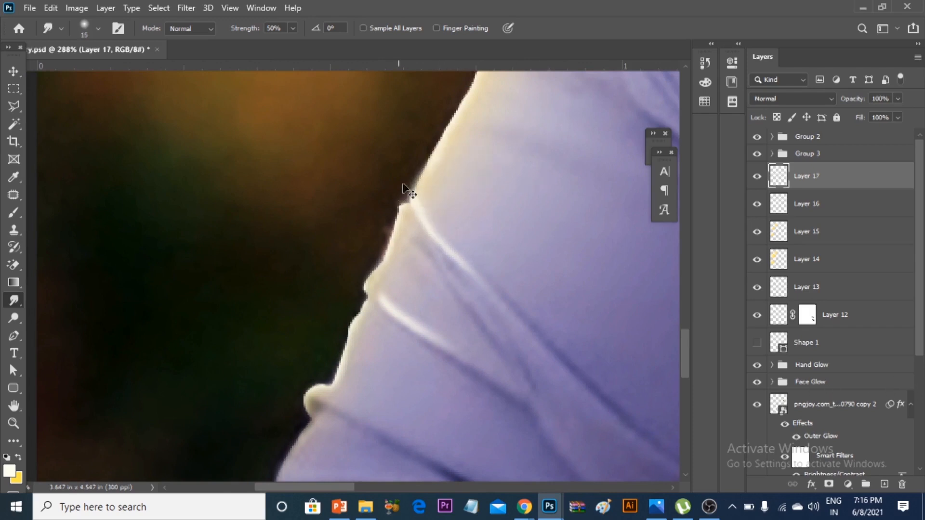
Load the lower Shape 1 layer's outline as a selection and smudge the fold highlight's upper end into the shawl's edge on Layer 17.
scroll(790, 359, "down", 5)
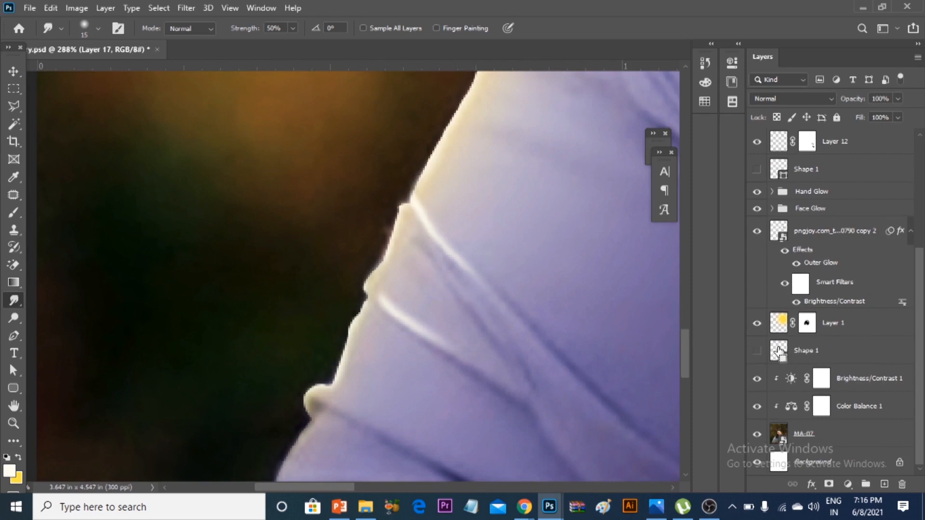
scroll(779, 351, "up", 5)
scroll(424, 244, "up", 2)
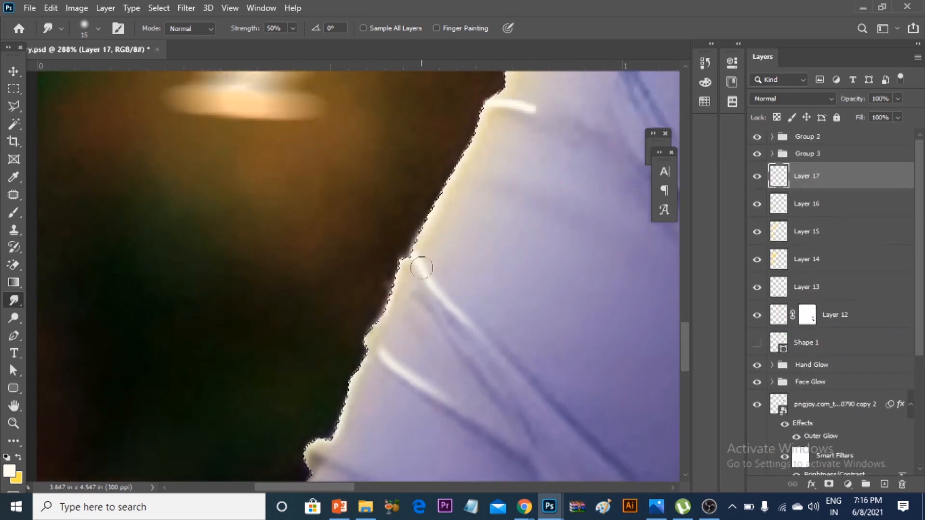
mouse_move(432, 256)
left_mouse_down()
mouse_move(425, 267)
mouse_move(434, 263)
mouse_move(462, 297)
left_mouse_up()
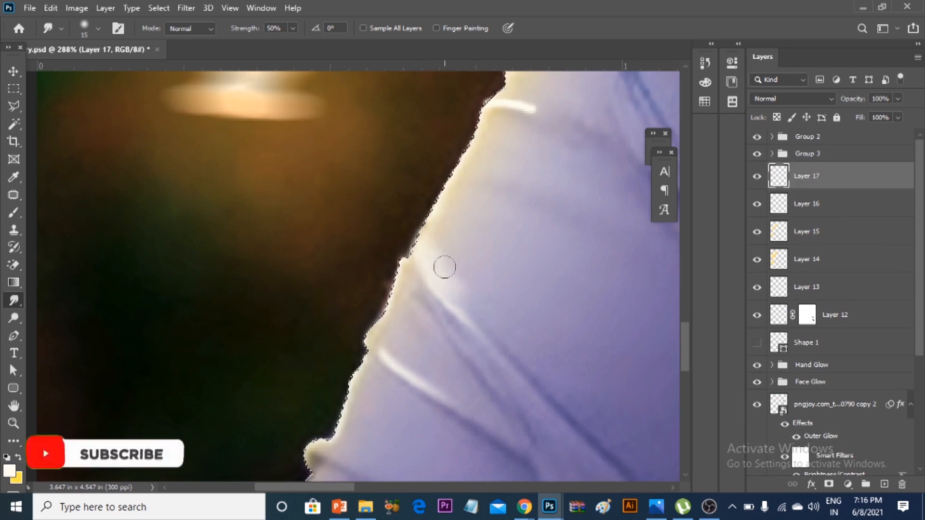
Brighten the shawl's edge just above the fold highlight with a 10 px white brush, and return to the Smudge tool.
key("b")
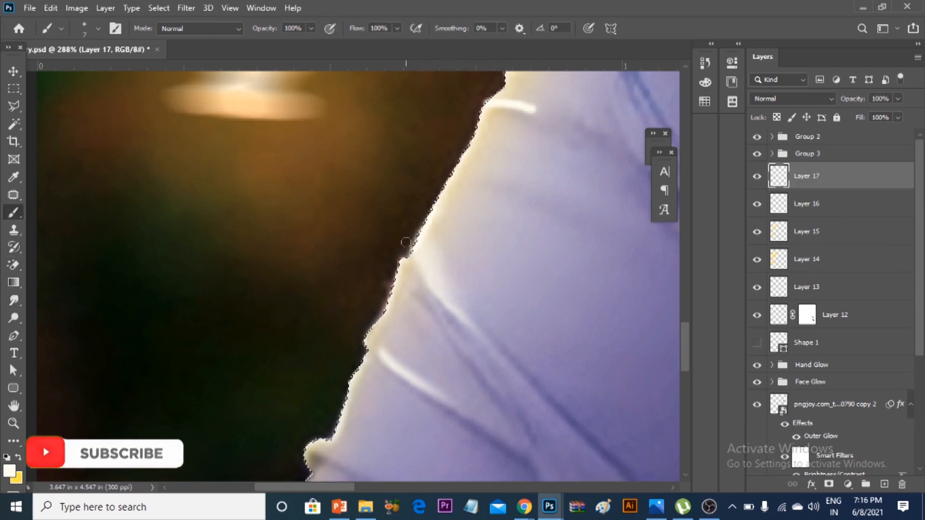
key("bracketright")
key("bracketright")
key("bracketright")
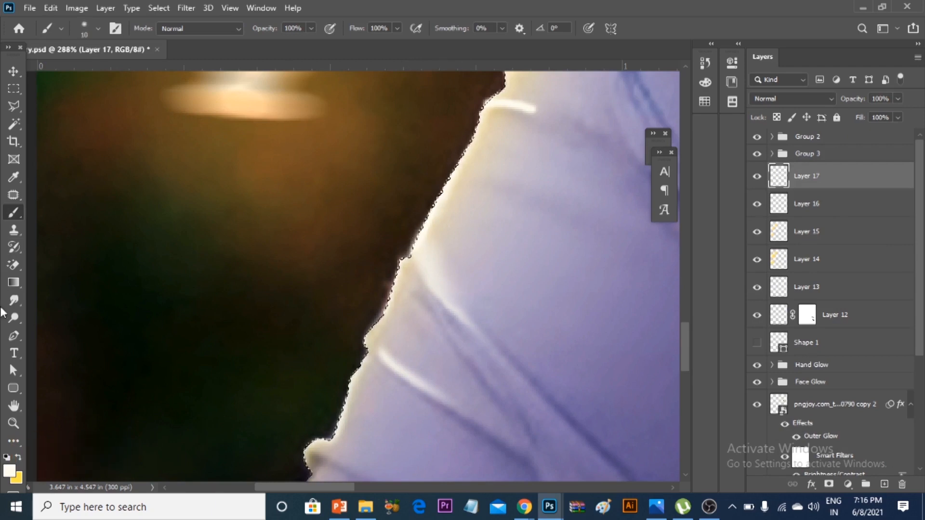
left_click(13, 300)
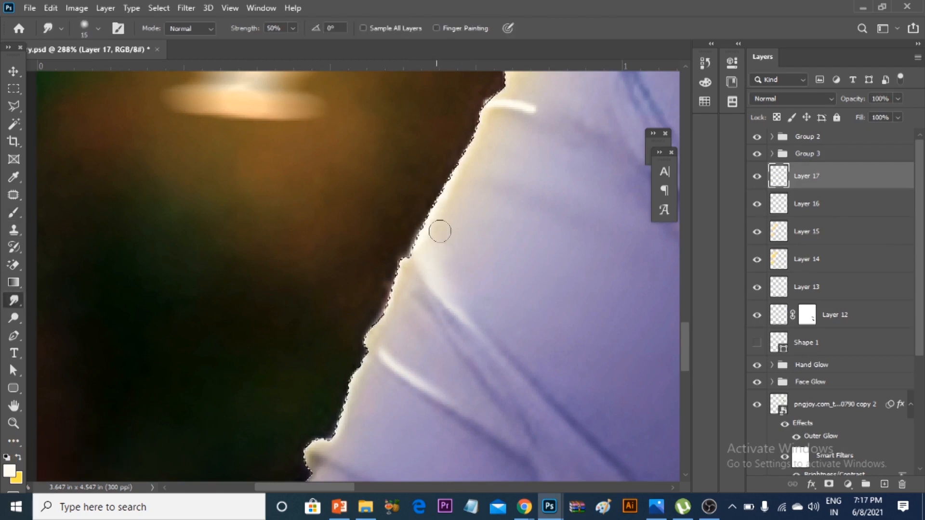
Smudge the short white highlight on the shawl's upper fold into the fabric with a 15 px Smudge tool at 50% strength.
left_click_drag(538, 176, 467, 180)
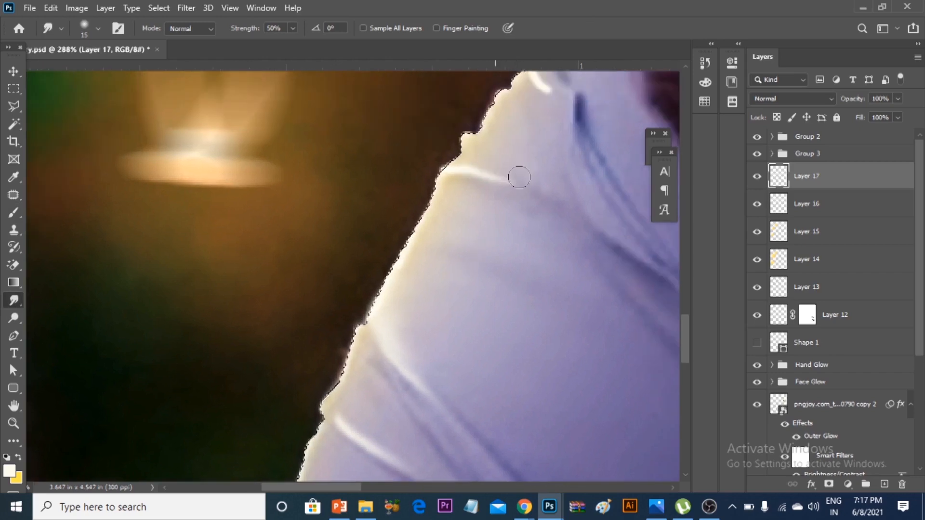
scroll(467, 153, "up", 3)
left_click_drag(457, 237, 597, 254)
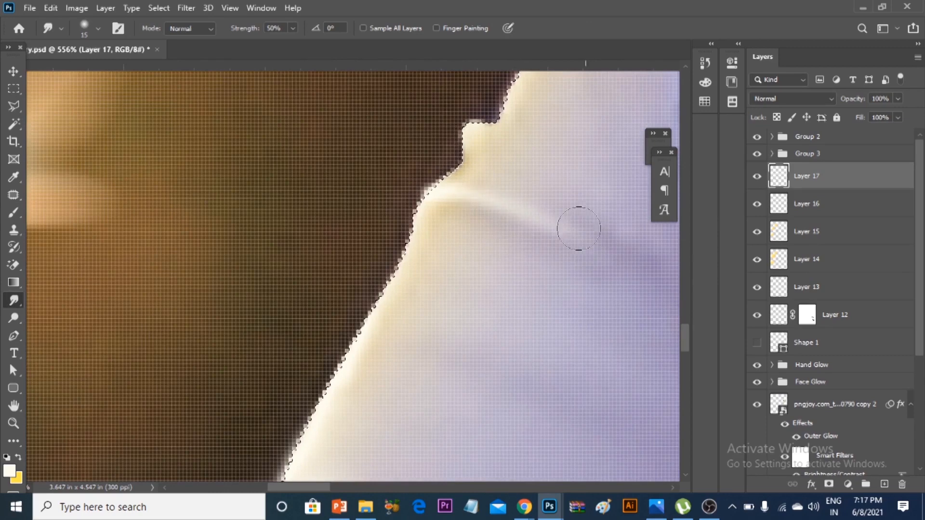
scroll(496, 183, "down", 2)
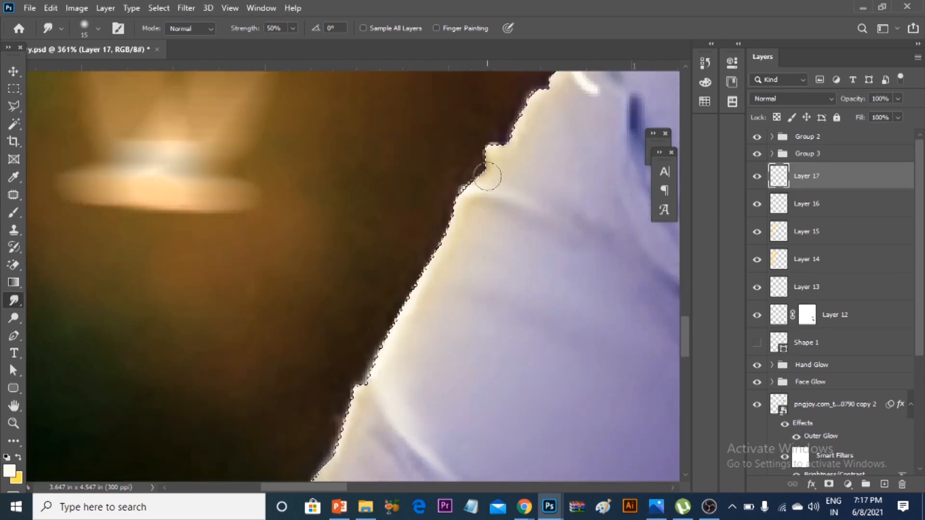
Brighten the notched shawl edge just above the smudged fold highlight with a 20 px white brush.
left_click(13, 212)
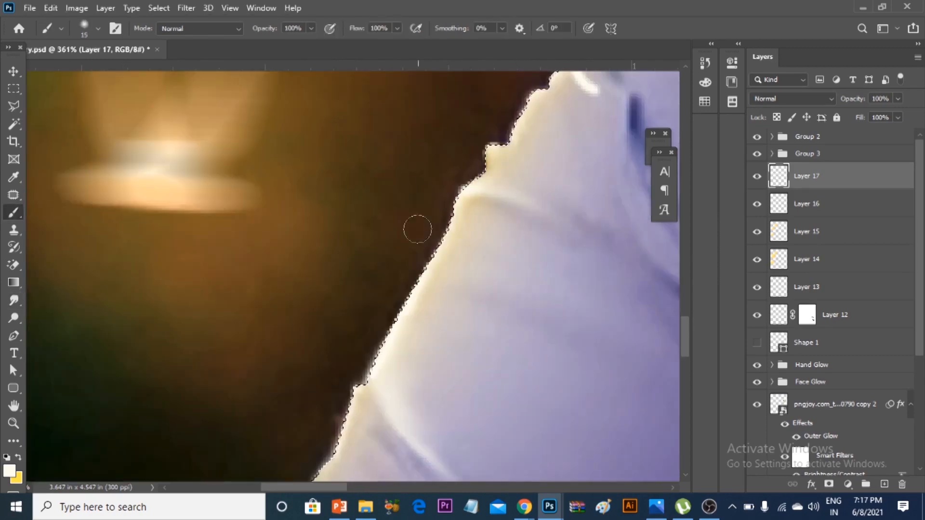
key("[")
left_click_drag(469, 169, 486, 165)
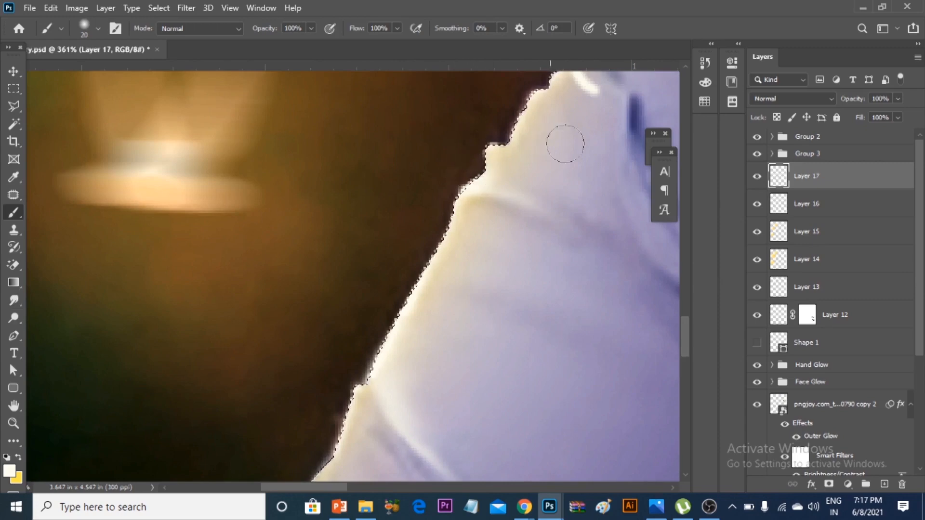
scroll(572, 122, "down", 5)
scroll(587, 108, "up", 5)
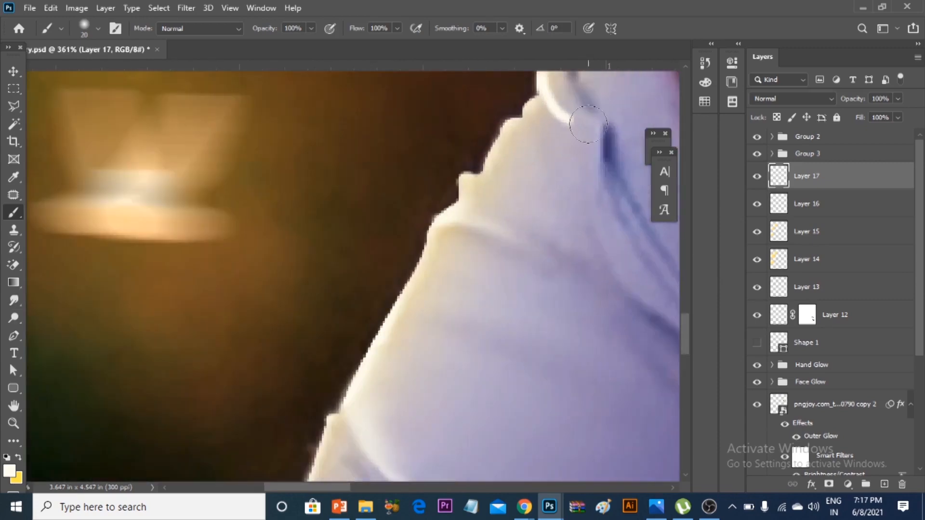
Smudge the topmost curved highlight near the shoulder into the shawl with the Smudge tool, and save the document.
left_click_drag(558, 139, 487, 223)
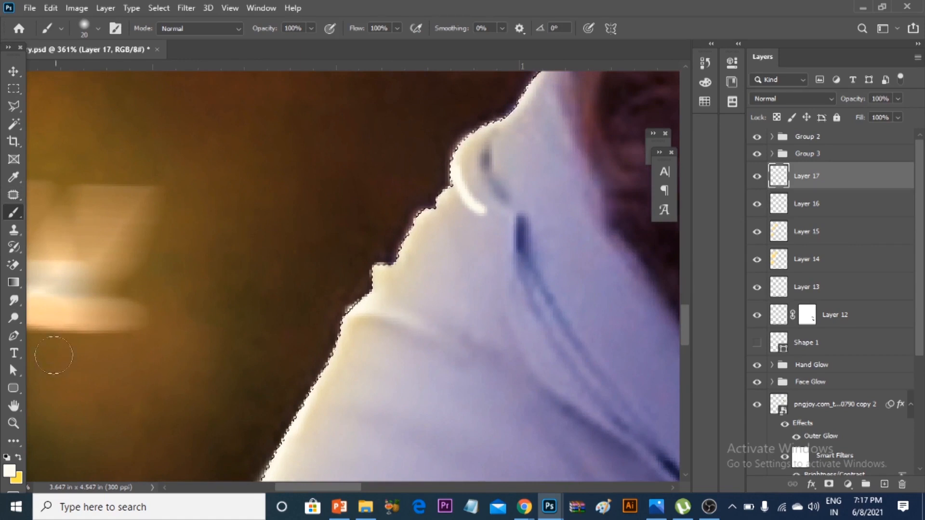
left_click(14, 300)
mouse_move(470, 198)
left_mouse_down()
mouse_move(499, 216)
mouse_move(472, 187)
mouse_move(469, 206)
mouse_move(507, 230)
mouse_move(476, 171)
mouse_move(495, 213)
left_mouse_up()
scroll(517, 149, "down", 2)
key("ctrl+s")
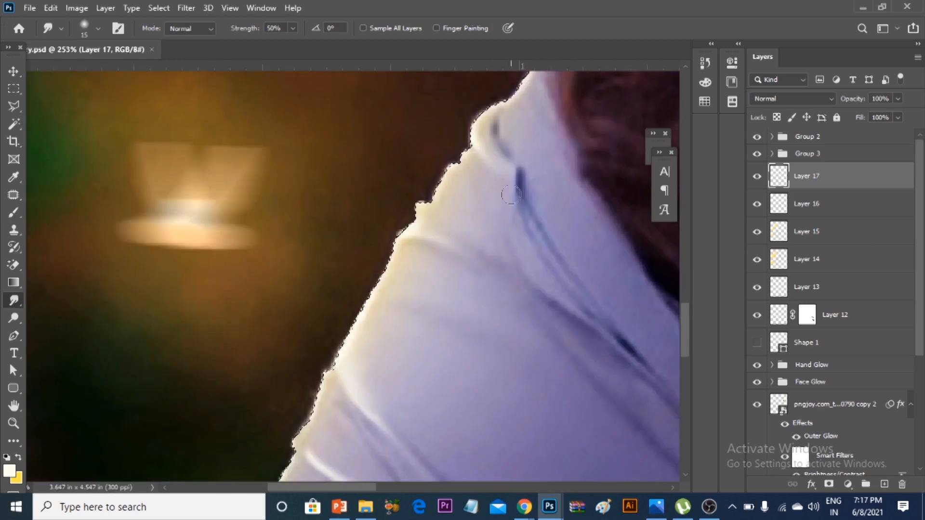
Select only Layers 16 and 17, checking which highlights the selected layers hold by trial moves that are undone.
scroll(420, 306, "down", 6)
scroll(436, 343, "down", 1)
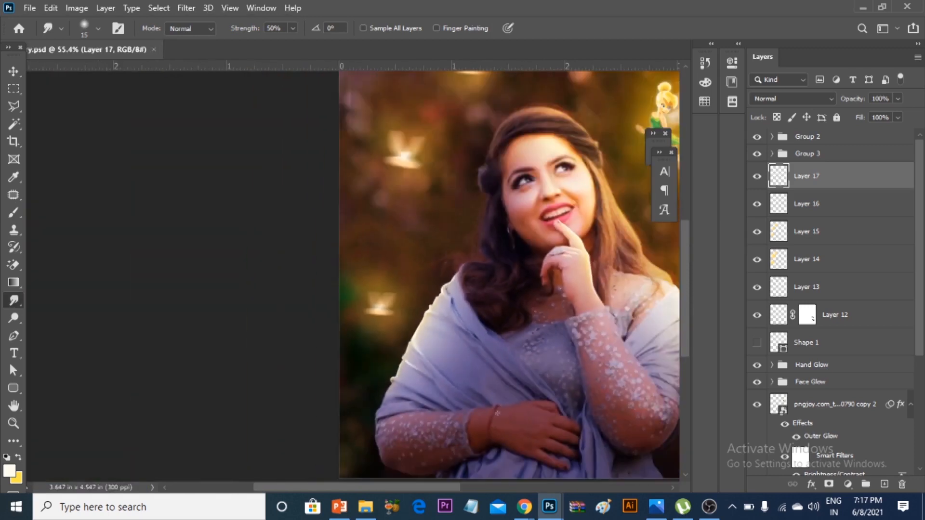
left_click(821, 234, "shift")
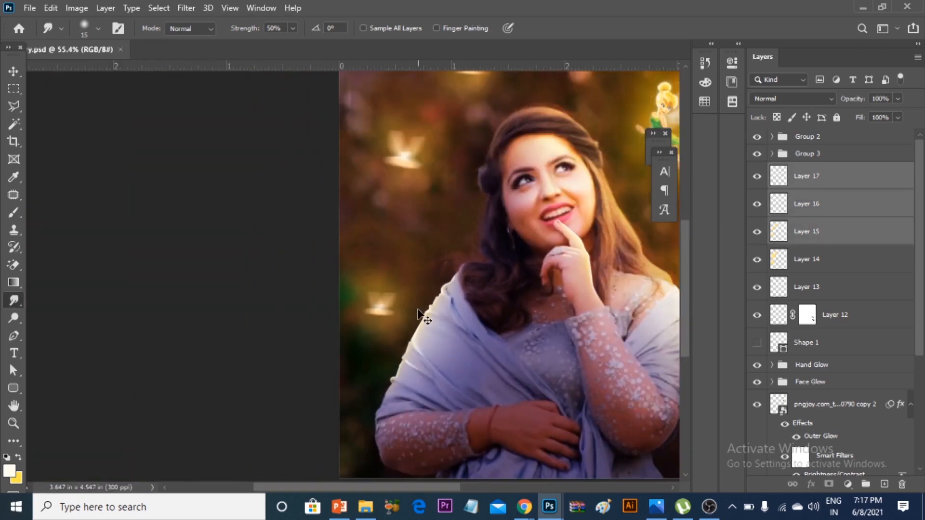
left_click(10, 72)
left_click_drag(496, 301, 477, 253)
key("ctrl+z")
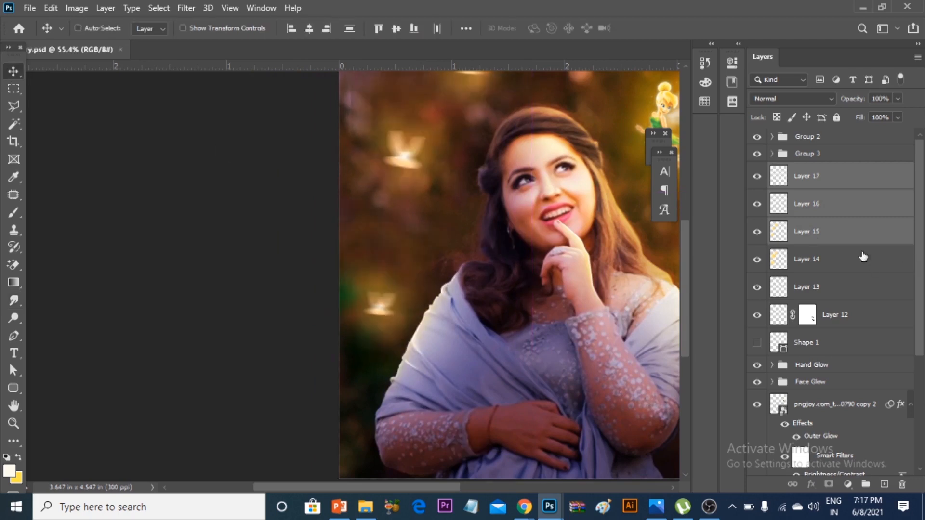
left_click(824, 240, "ctrl")
left_click_drag(323, 278, 303, 234)
key("ctrl+z")
Group Layers 16 and 17 and add a layer mask to the group.
scroll(471, 356, "up", 2)
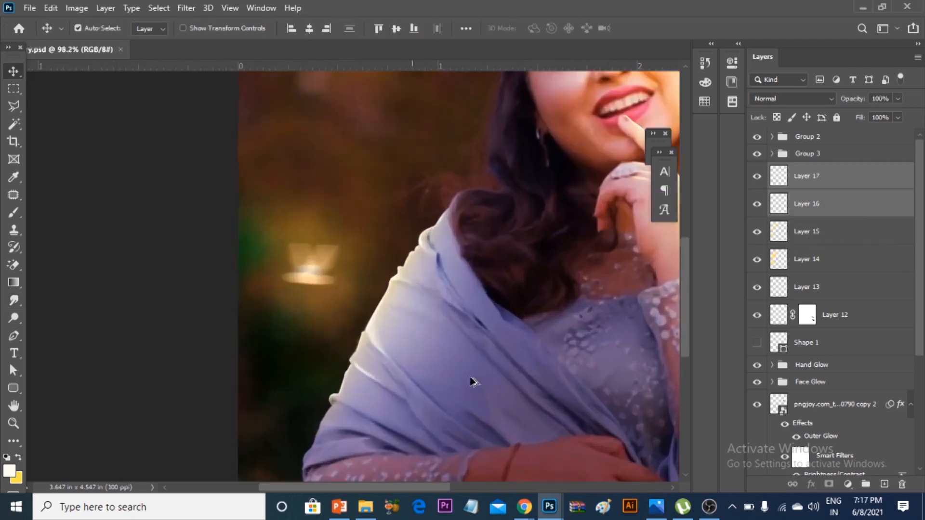
key("ctrl+g")
left_click(829, 485)
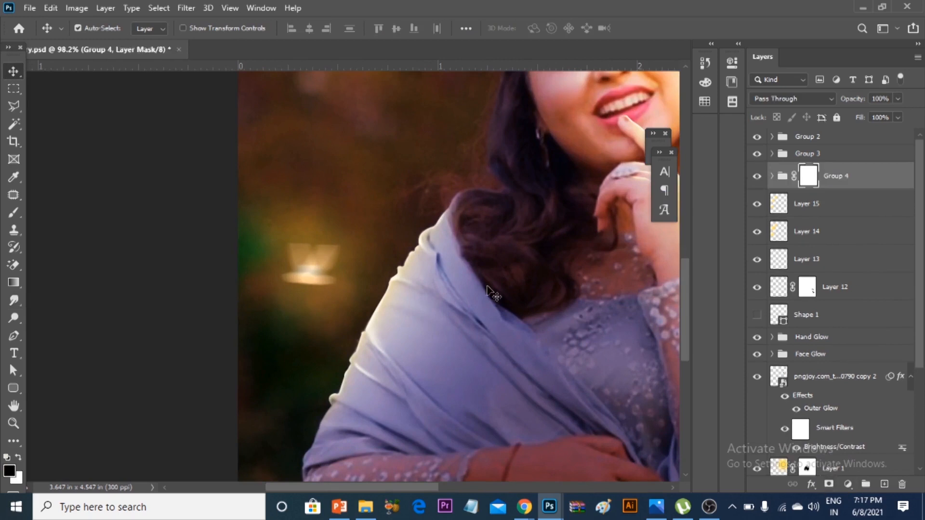
Paint black on the Group 4 mask with a soft 250 px brush to fade the highlights on the lower shawl.
left_click(10, 216)
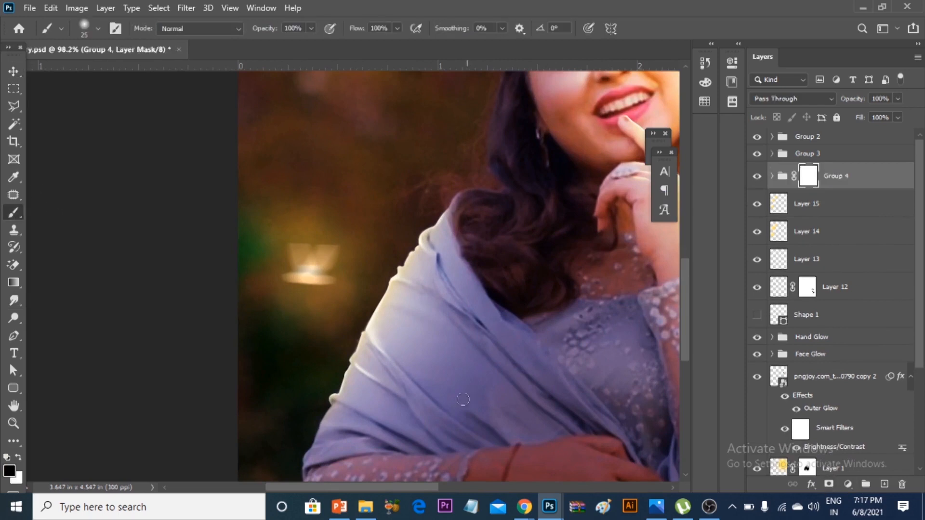
mouse_move(449, 400)
left_mouse_down()
mouse_move(401, 410)
mouse_move(357, 457)
mouse_move(319, 451)
left_mouse_up()
mouse_move(599, 247)
left_mouse_down()
mouse_move(475, 285)
mouse_move(475, 186)
mouse_move(528, 226)
left_mouse_up()
scroll(528, 226, "down", 3)
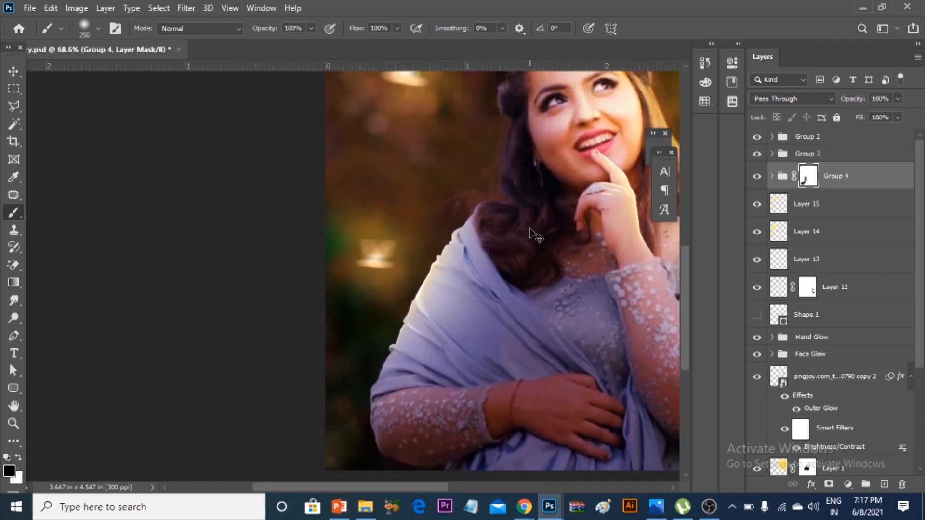
scroll(532, 229, "down", 3)
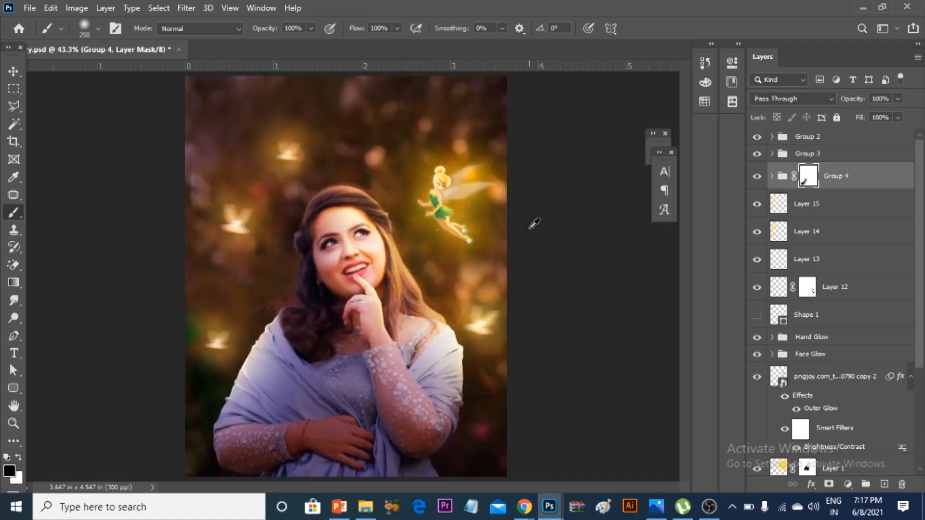
Deselect all layers and save the document.
left_click(13, 70)
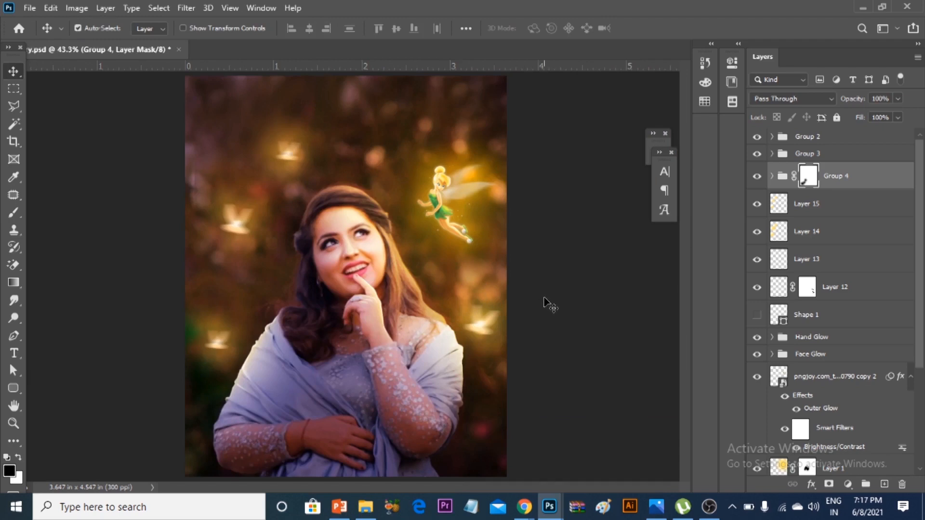
left_click(537, 285)
key("ctrl+s")
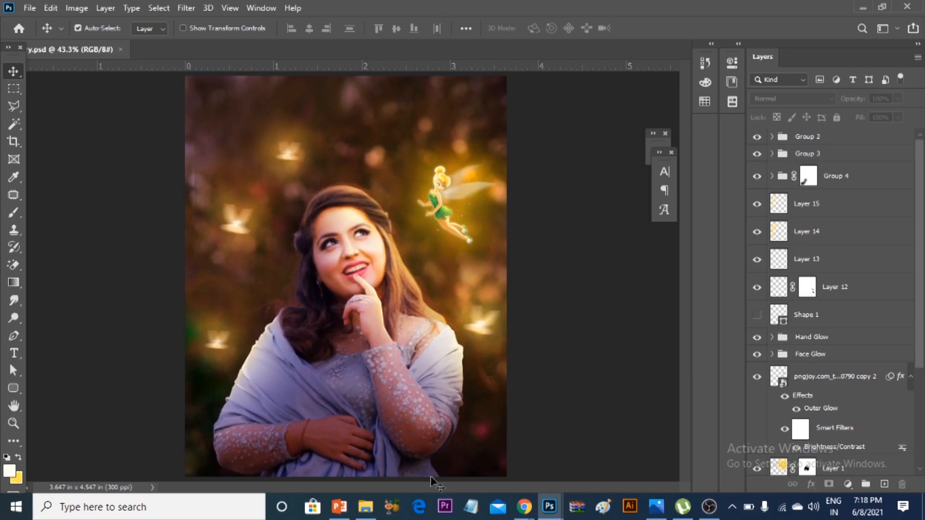
Place the Sparlale image from File Explorer over the fairy and set its blend mode to Screen.
left_click(366, 506)
left_click(240, 221)
left_click(414, 355)
left_click(415, 107)
left_click(385, 378)
left_click_drag(386, 382, 534, 218)
left_click_drag(369, 272, 478, 223)
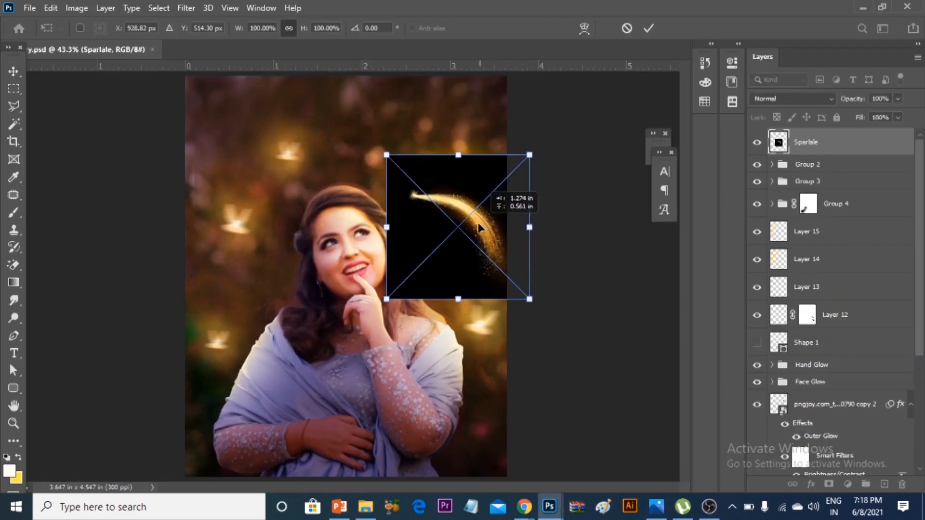
left_click(647, 28)
left_click(809, 100)
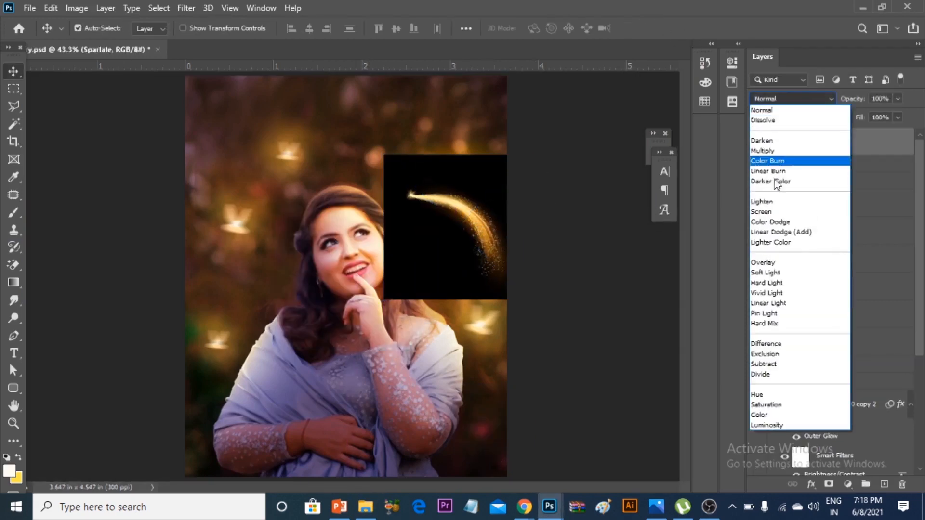
left_click(775, 209)
Scale the Sparlale layer to 114.22%, rotate it -20.65° and position its sparkle trail across the fairy.
left_click_drag(502, 217, 501, 212)
key("ctrl+t")
left_click_drag(577, 194, 569, 167)
mouse_move(506, 140)
left_mouse_down()
mouse_move(527, 119)
mouse_move(505, 129)
left_mouse_up()
left_click_drag(462, 180, 458, 182)
scroll(479, 220, "up", 3)
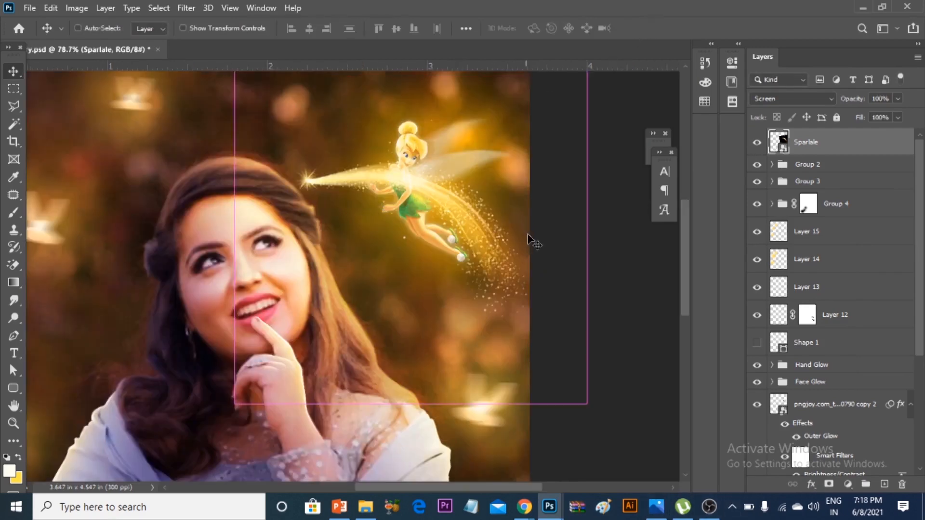
left_click_drag(609, 406, 610, 353)
left_click_drag(478, 236, 471, 231)
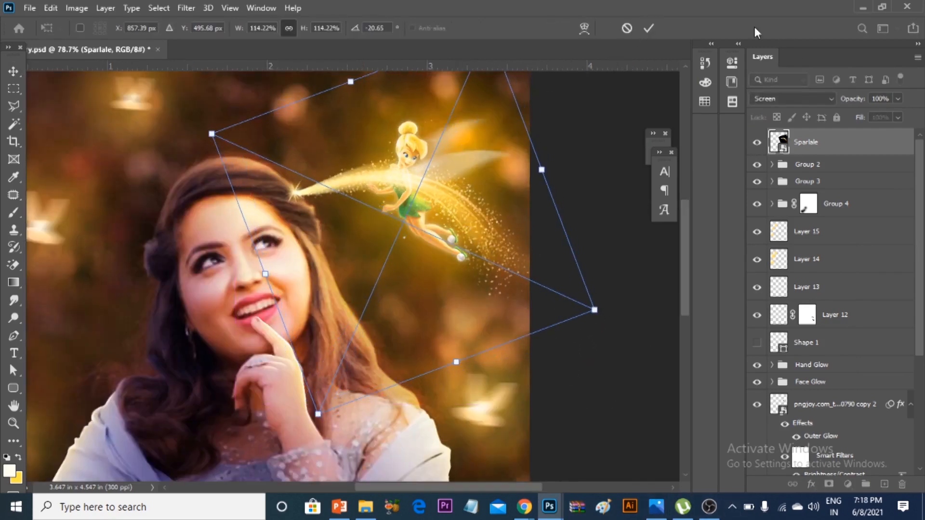
left_click(649, 29)
Add a layer mask to the Sparlale layer and hide the trail between the woman's hair and the fairy with a black brush.
left_click(829, 484)
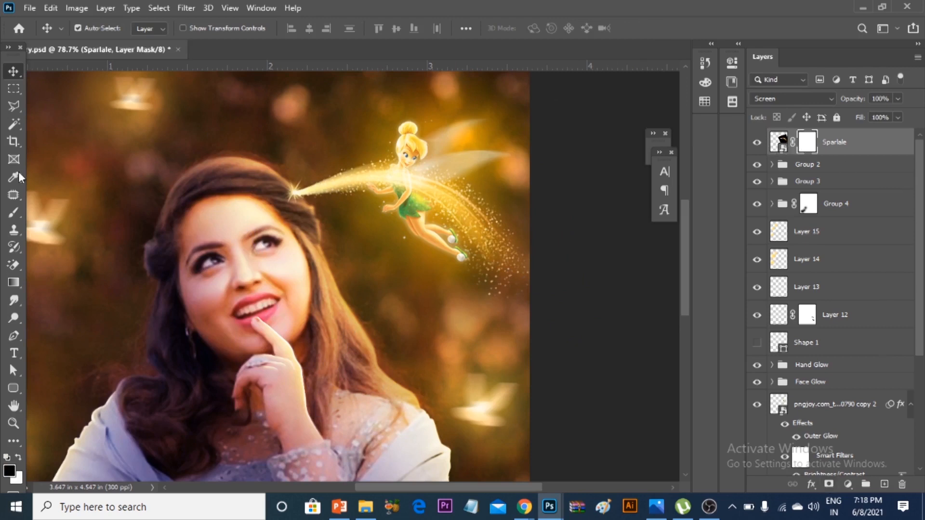
key("b")
key("d")
key("bracketleft")
key("bracketleft")
key("bracketleft")
key("bracketleft")
key("bracketleft")
key("bracketleft")
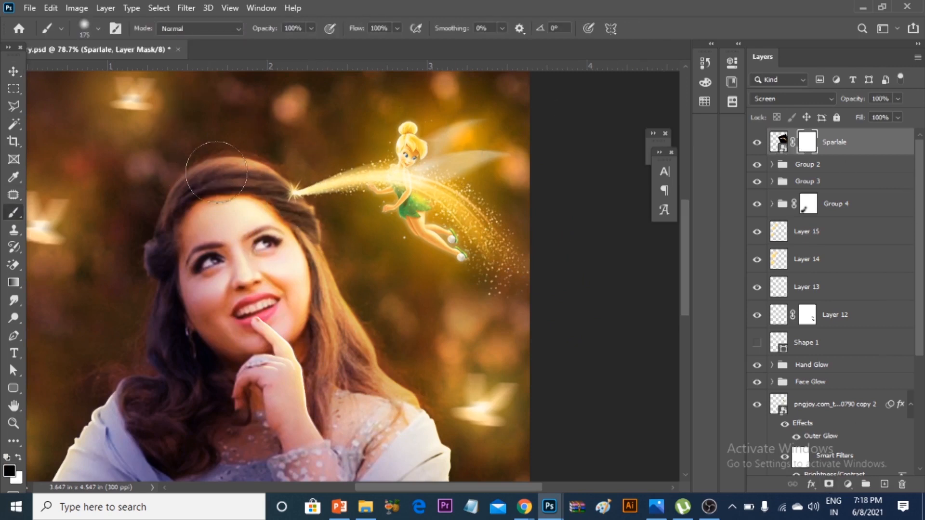
mouse_move(287, 197)
left_mouse_down()
mouse_move(376, 171)
mouse_move(393, 196)
left_mouse_up()
key("x")
key("x")
key("ctrl+0")
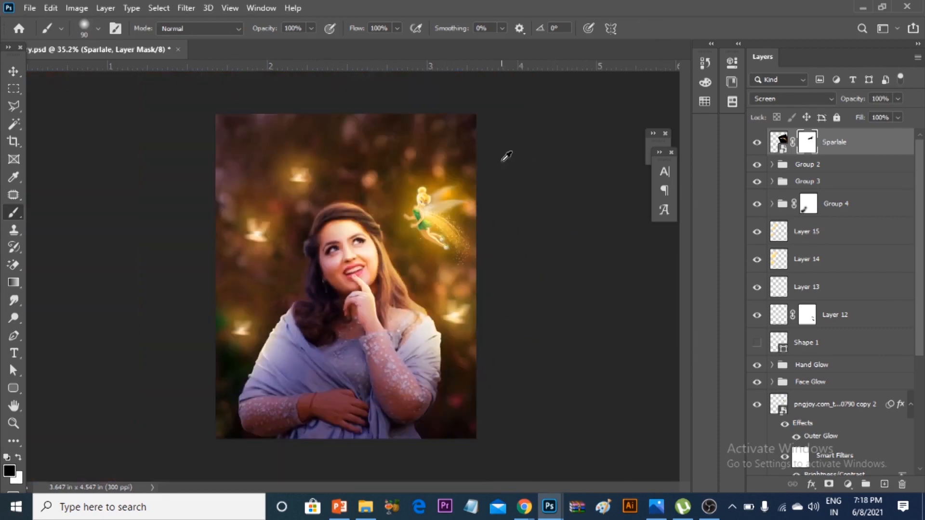
Move the Sparlale trail slightly upward and rotate it about -5.8° behind the fairy.
key("v")
key("ctrl+t")
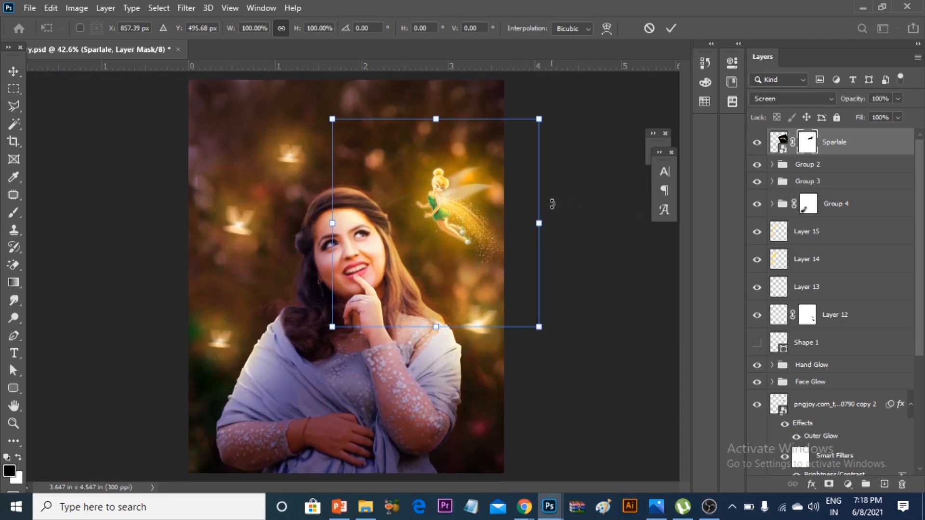
left_click_drag(436, 223, 437, 198)
left_click_drag(569, 107, 553, 99)
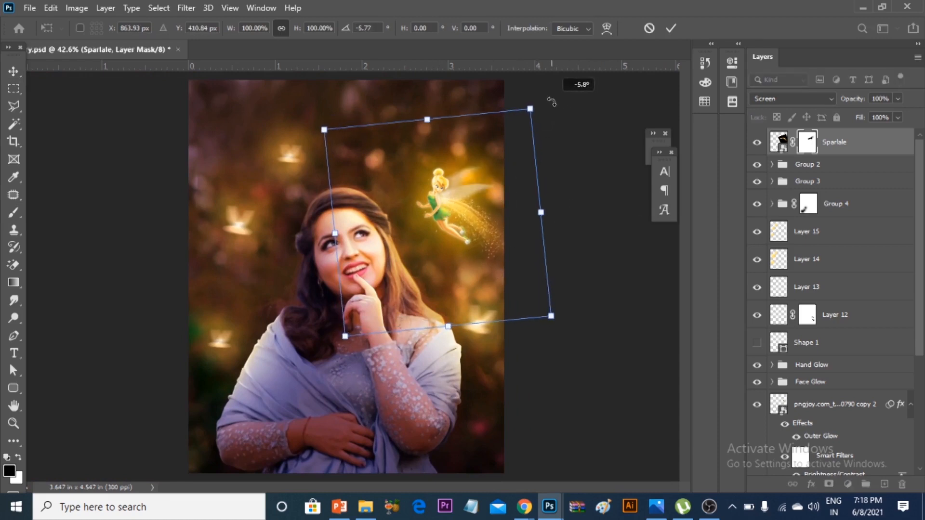
left_click(671, 28)
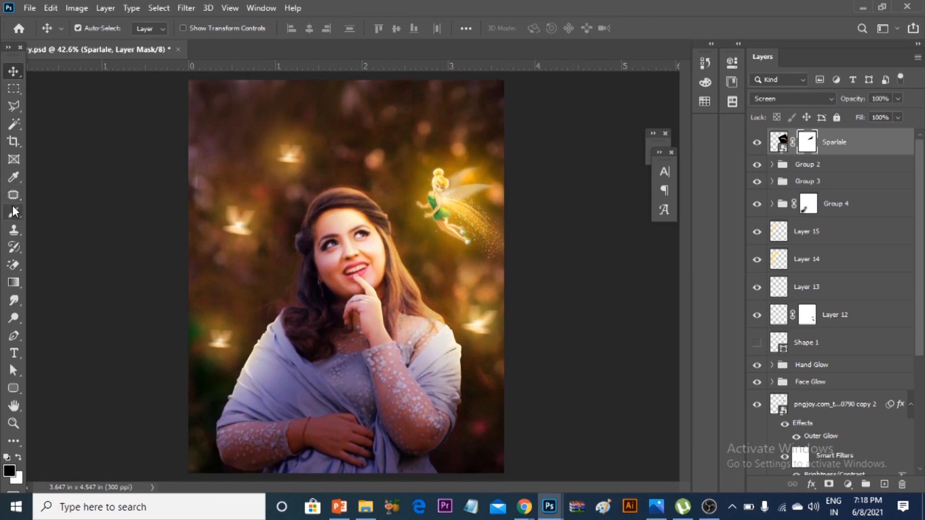
Paint more black on the Sparlale mask around the fairy with a 90 px brush.
left_click(13, 209)
scroll(354, 220, "up", 5)
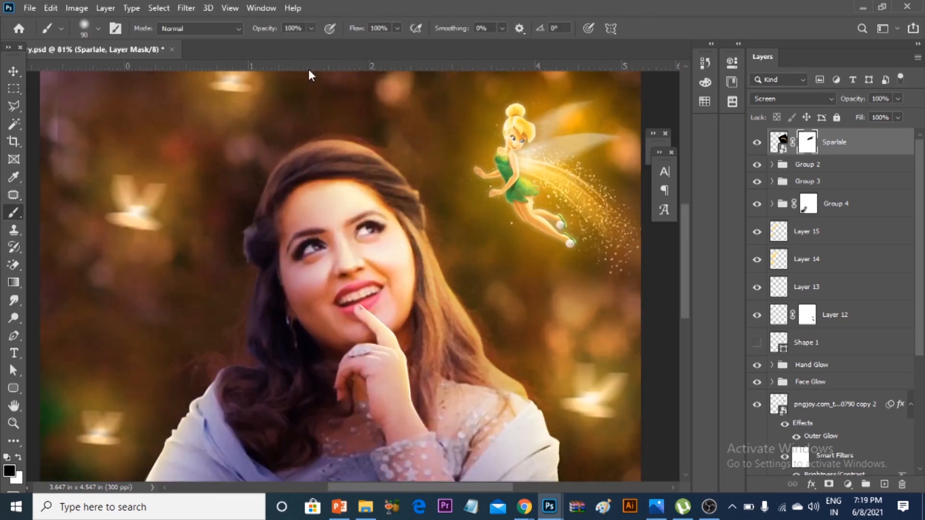
scroll(545, 268, "down", 4)
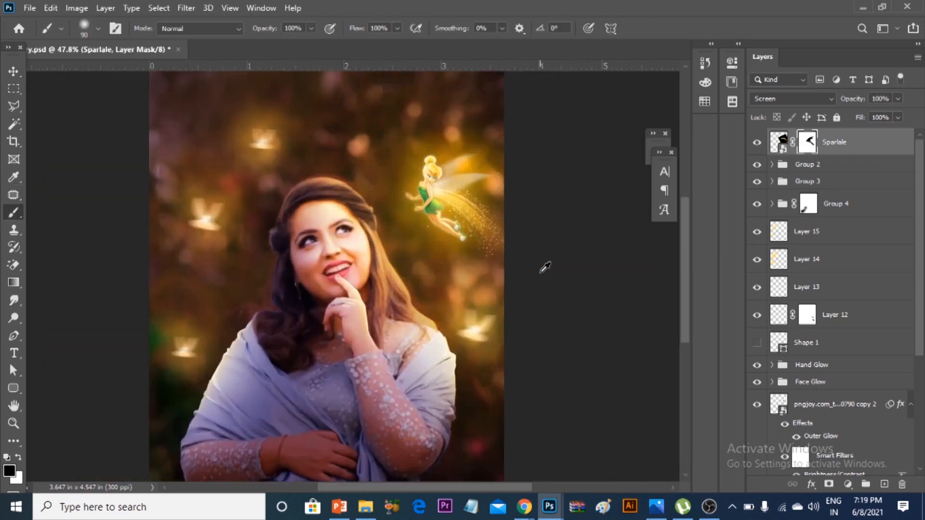
left_click(13, 71)
scroll(471, 305, "down", 1)
scroll(453, 332, "up", 1)
scroll(434, 355, "down", 2)
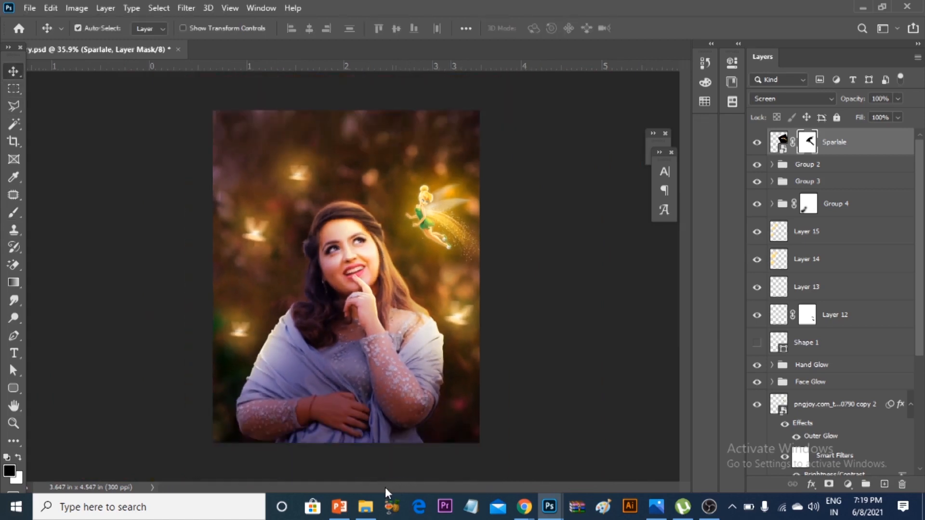
Place the Glitter image from File Explorer into the composite and set its blend mode to Screen.
left_click(366, 507)
left_click_drag(392, 161, 506, 465)
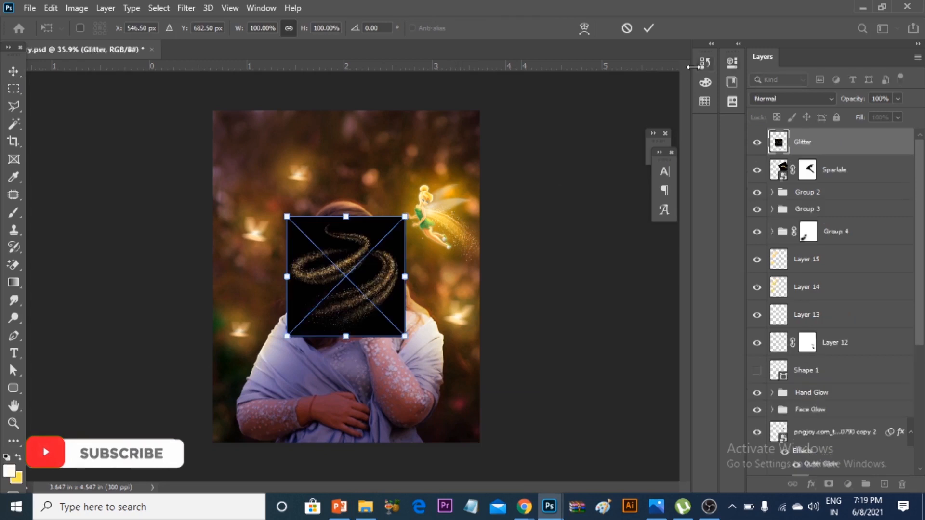
left_click(649, 28)
left_click(793, 99)
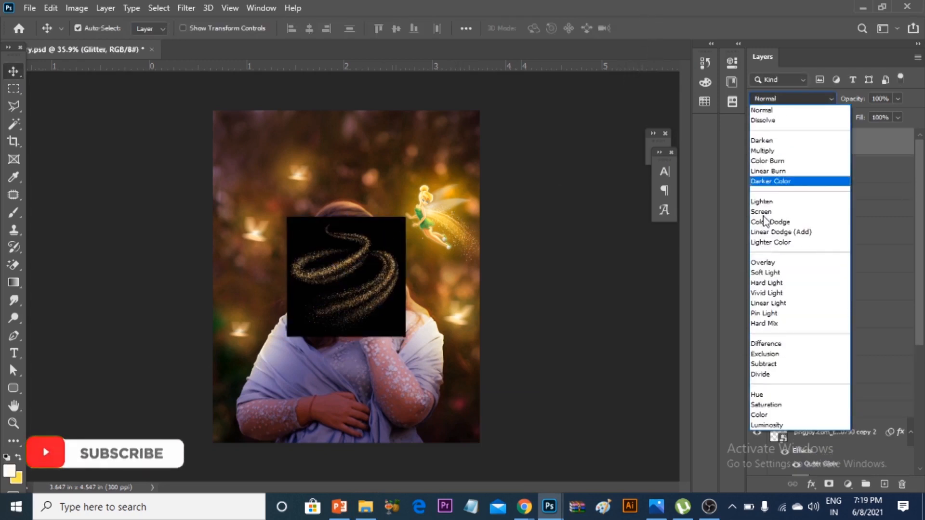
left_click(764, 217)
Move the Glitter swirl from the woman's face to below and behind the fairy at the photo's right edge.
left_click_drag(389, 239, 474, 240)
scroll(433, 234, "up", 4)
left_click_drag(481, 316, 475, 311)
scroll(527, 190, "down", 4)
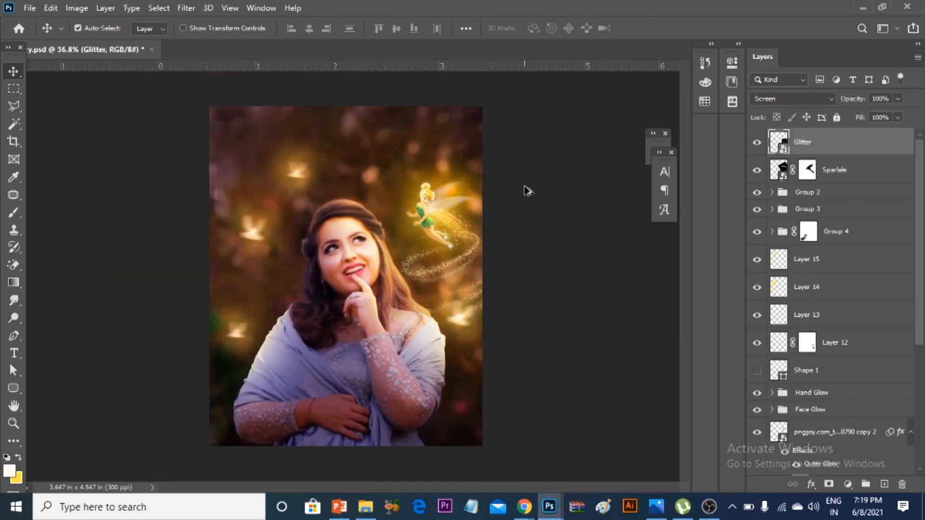
Free-transform the Glitter swirl, rotating and repositioning it so it sweeps behind the fairy's wings and feet.
key("ctrl+t")
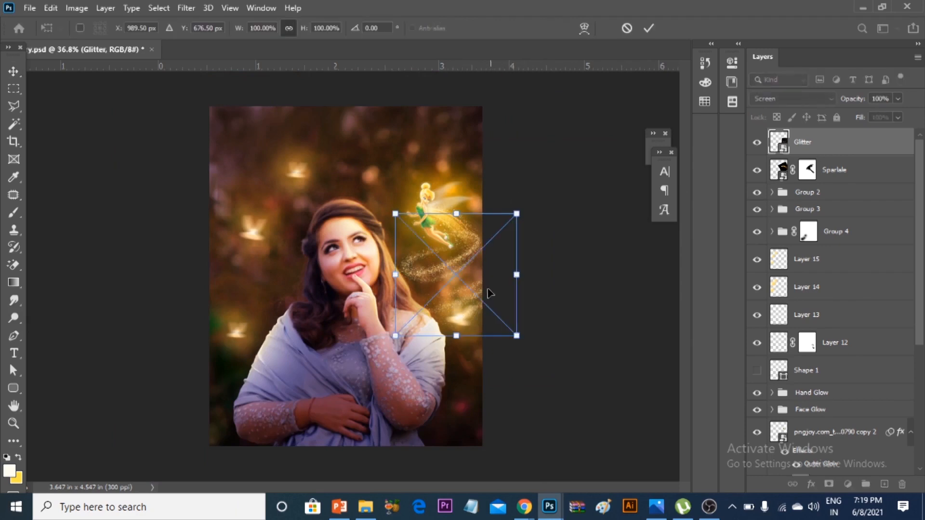
right_click(471, 289)
left_click(477, 271)
left_click_drag(468, 296, 473, 251)
left_click_drag(534, 160, 539, 200)
left_click_drag(469, 227, 472, 228)
mouse_move(545, 189)
left_mouse_down()
mouse_move(553, 186)
mouse_move(512, 199)
mouse_move(549, 191)
left_mouse_up()
left_click_drag(518, 205, 497, 192)
left_click(649, 28)
Add a layer mask to the Glitter layer and paint black over the glitter on the fairy's body and wings.
scroll(493, 192, "up", 5)
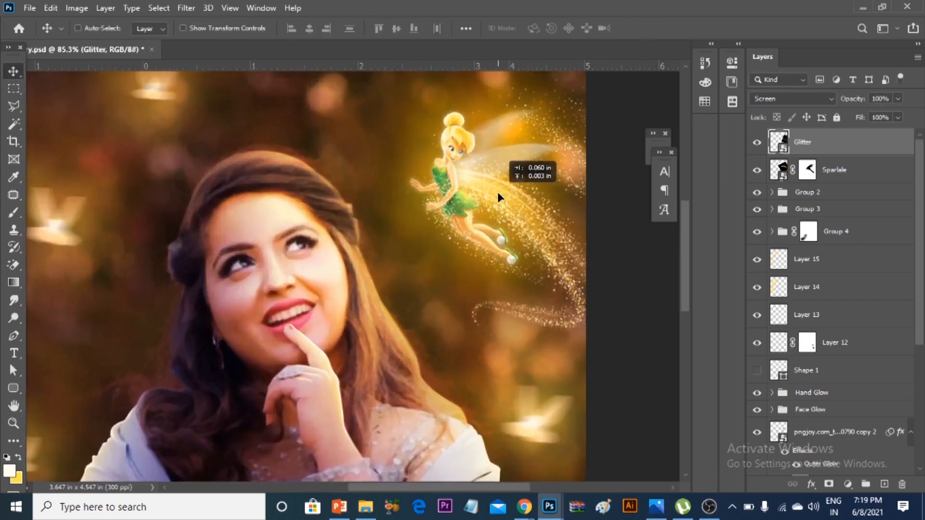
left_click(829, 484)
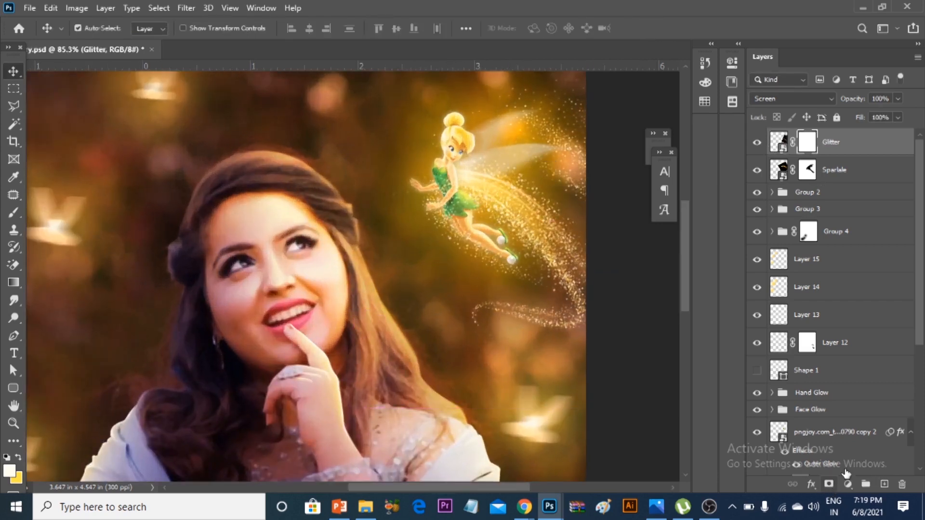
left_click(14, 212)
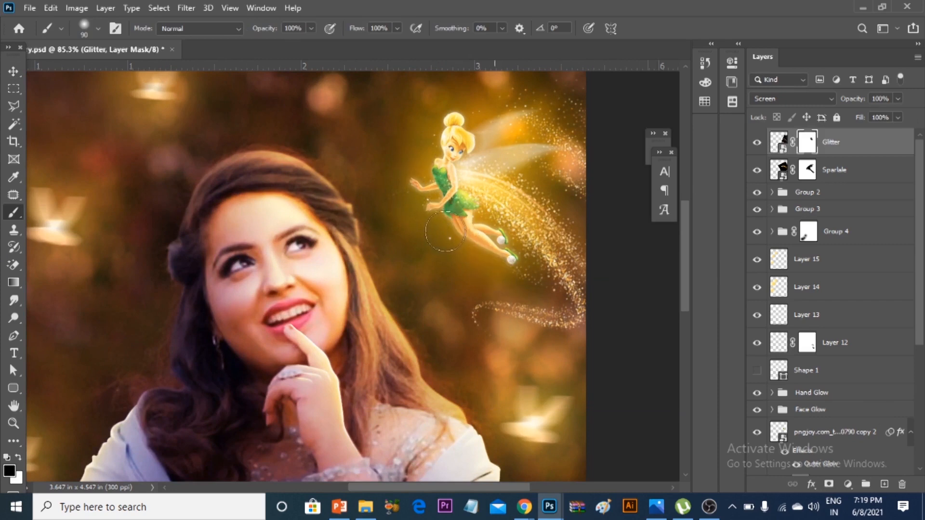
mouse_move(453, 219)
left_mouse_down()
mouse_move(480, 235)
mouse_move(440, 161)
mouse_move(615, 157)
mouse_move(498, 123)
mouse_move(535, 152)
left_mouse_up()
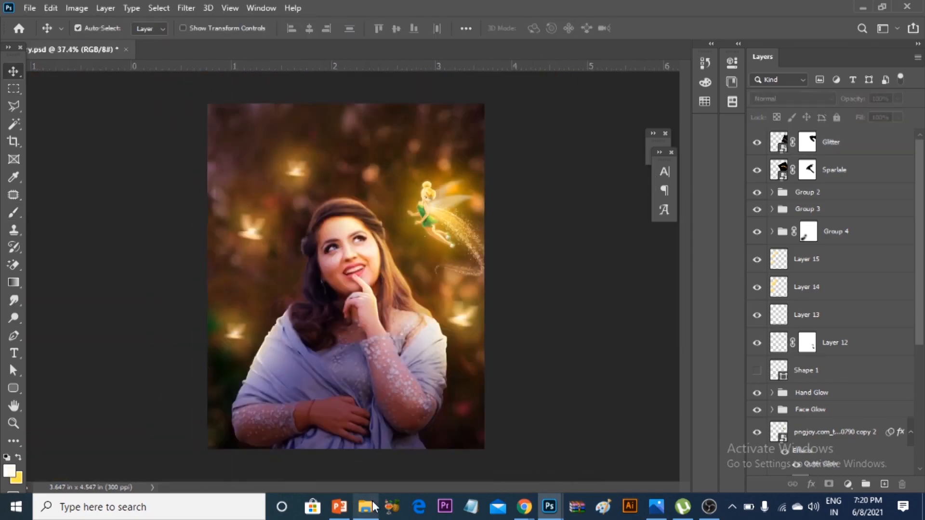
Place the AH3zC2fv7y gold-particle image from File Explorer, set its blend mode to Screen and move it toward the fairy.
left_click(366, 506)
left_click_drag(210, 202, 510, 197)
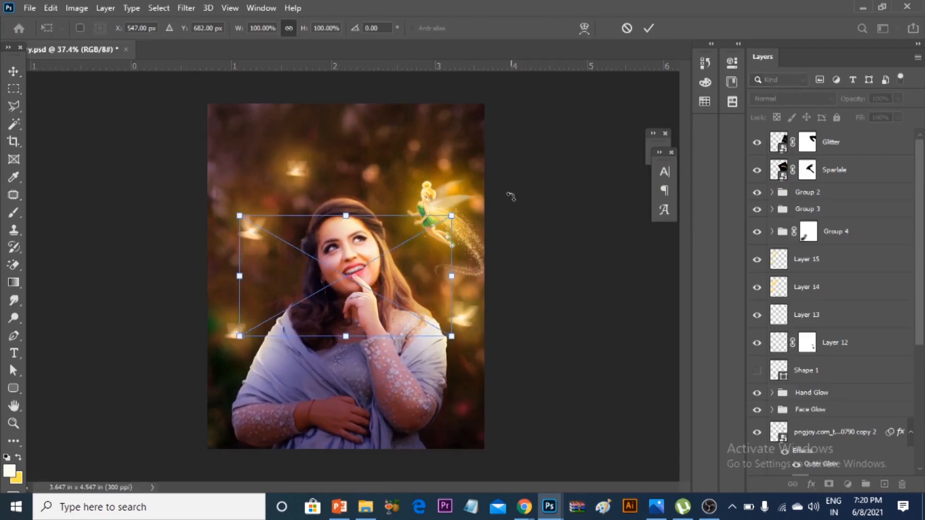
left_click(648, 29)
left_click(799, 100)
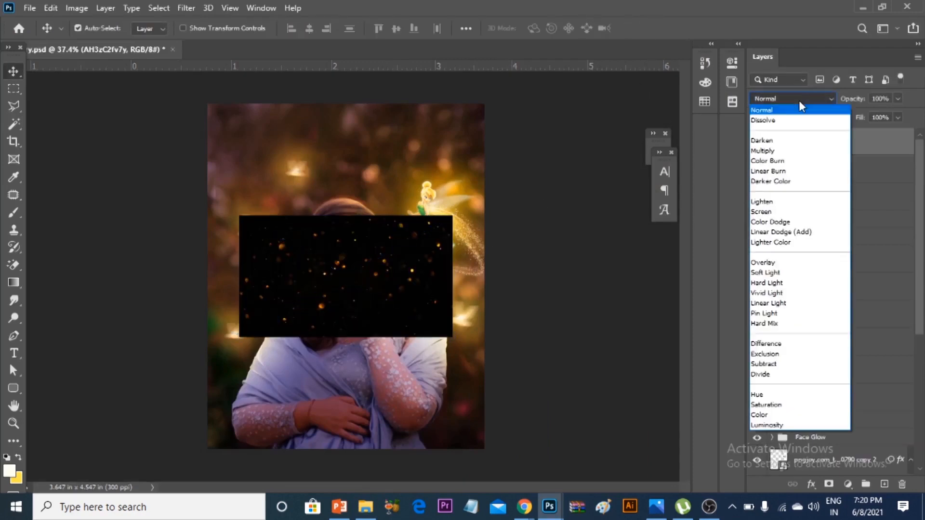
left_click(767, 217)
left_click_drag(385, 319, 460, 252)
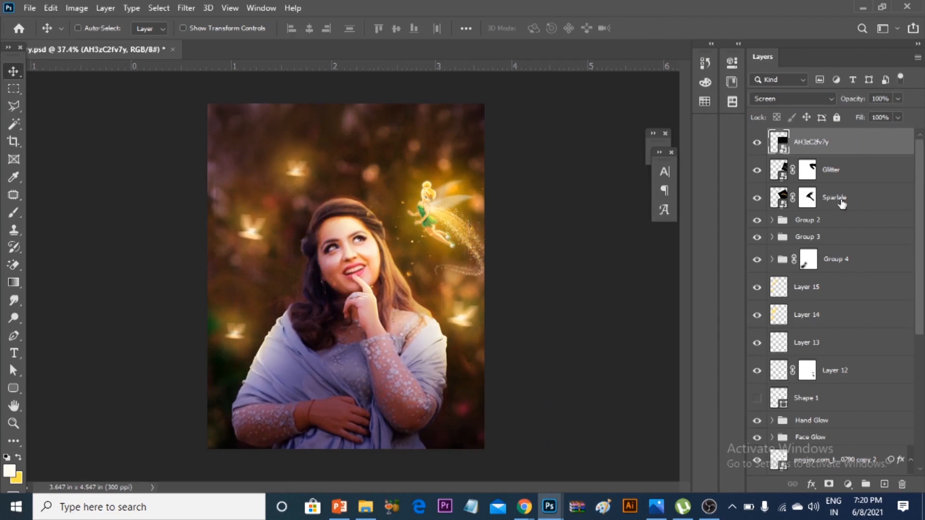
Add a layer mask to the AH3zC2fv7y layer and hide the particles over the woman with a 90 px black brush.
left_click(829, 484)
left_click(14, 212)
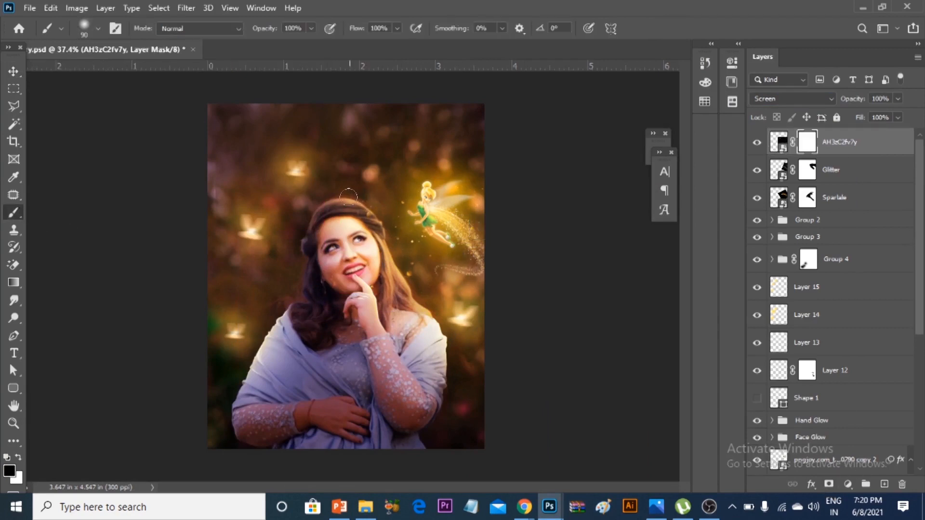
scroll(357, 278, "up", 2)
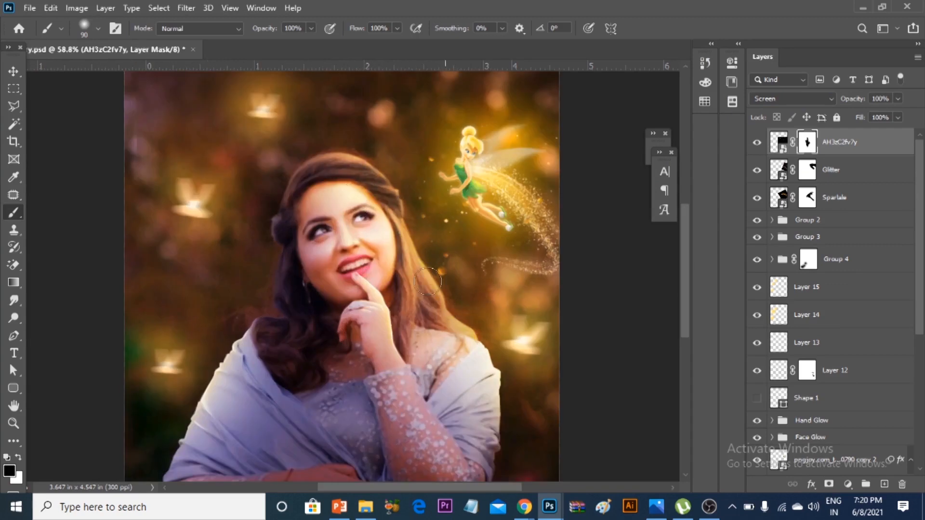
scroll(537, 176, "down", 2)
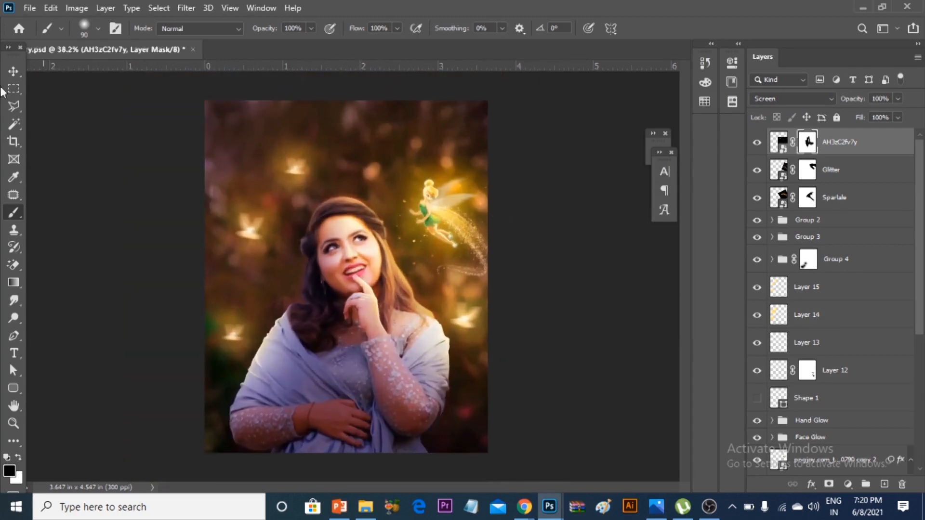
Duplicate the AH3zC2fv7y particles to the photo's lower-left area and paint black on the copy's mask around the lower bird.
key("v")
key("ctrl+j")
left_click_drag(338, 284, 257, 313)
left_click(805, 141)
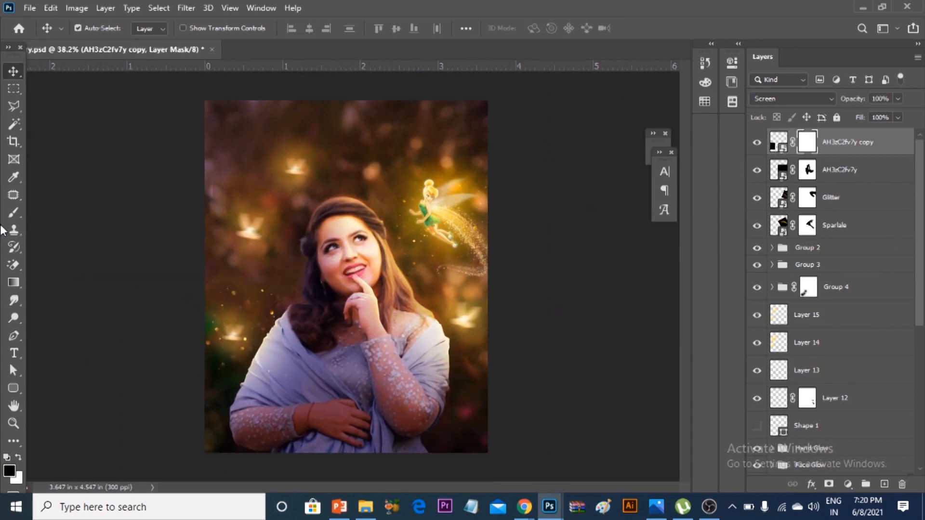
left_click(13, 212)
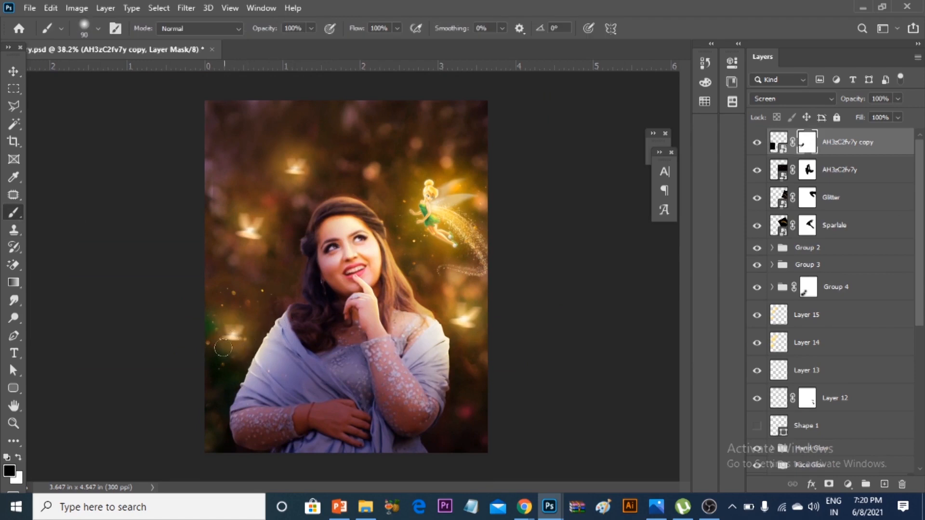
Duplicate the particle layer again, move the copy to the photo's upper-left area and mask particles around the birds in black.
left_click(11, 70)
key("ctrl+j")
left_click_drag(539, 241, 555, 119)
key("b")
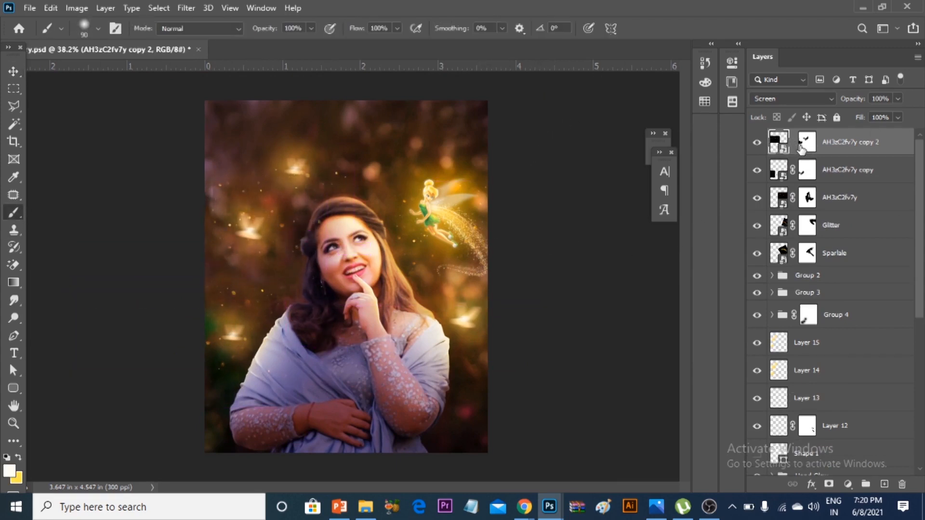
left_click(801, 148)
key("d")
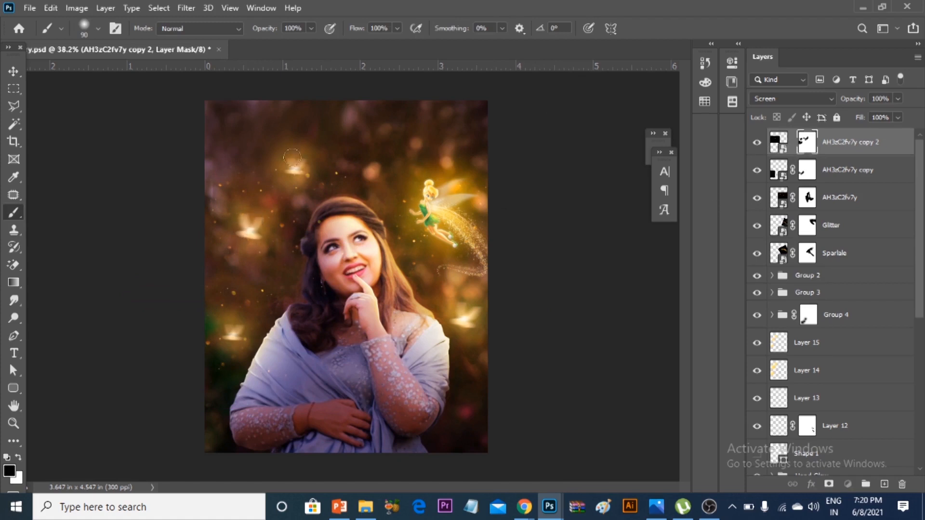
Duplicate the Glitter layer and move the copy to the background beside the woman's head, near the left bird.
left_click(13, 73)
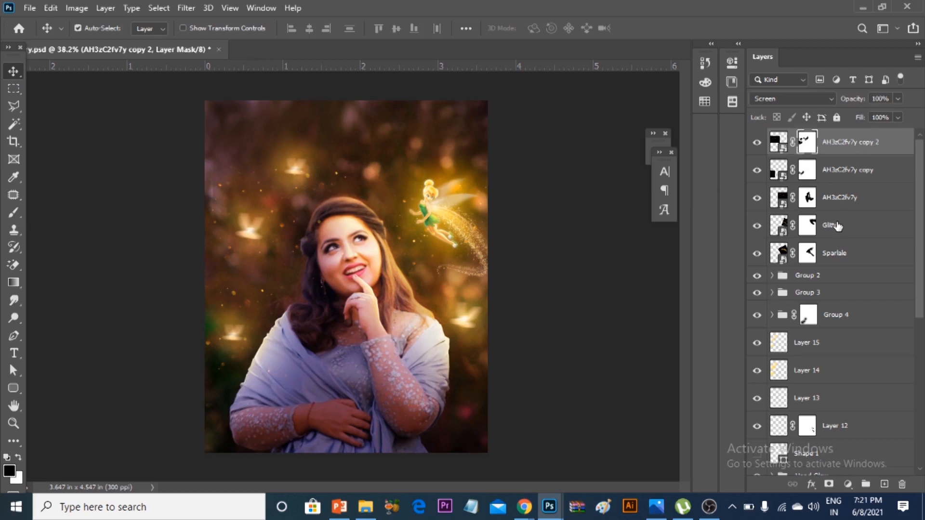
left_click(777, 254)
left_click(757, 226)
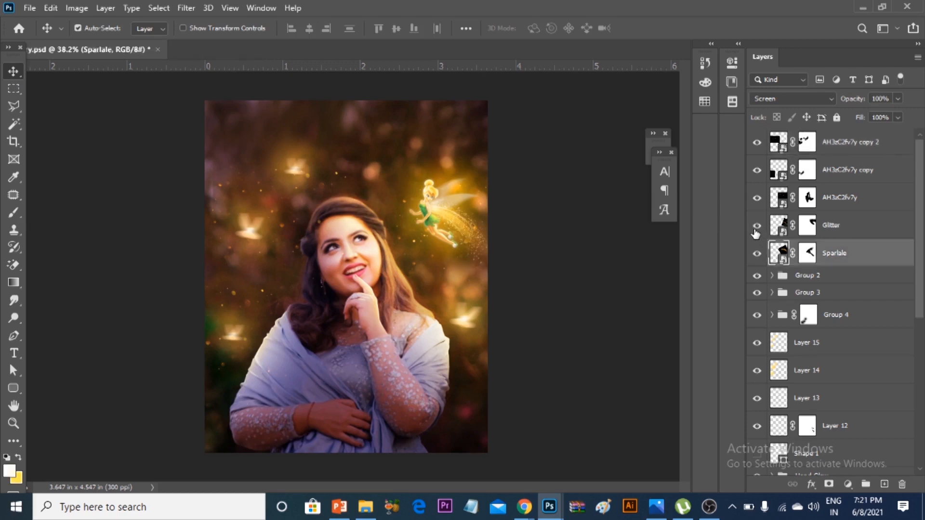
left_click(876, 236)
left_click_drag(477, 251, 319, 212)
Flip the Glitter copy vertically, rotate it to about 45.18° and position its swirl around the left bird.
key("ctrl+t")
right_click(297, 225)
left_click(314, 465)
mouse_move(288, 326)
left_mouse_down()
mouse_move(299, 326)
mouse_move(292, 327)
left_mouse_up()
left_click_drag(385, 98, 425, 208)
left_click_drag(318, 214, 282, 258)
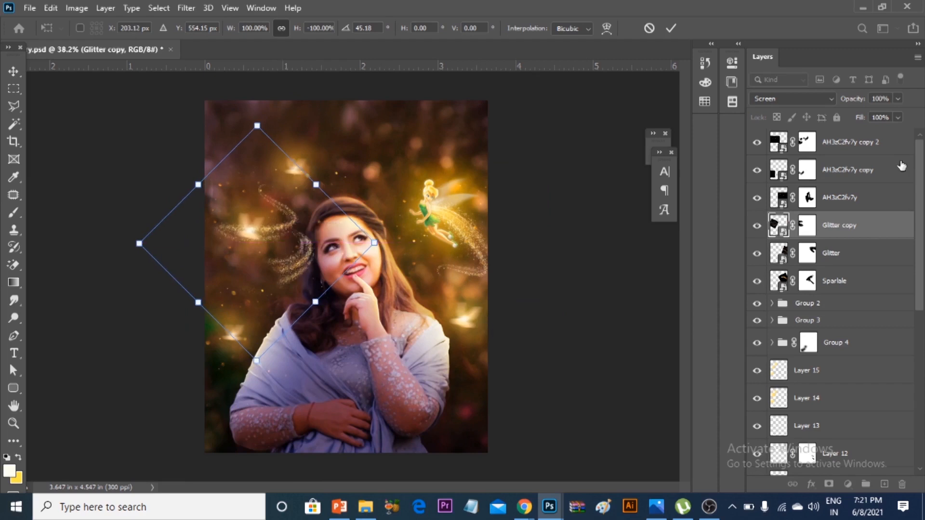
left_click(671, 28)
Paint black on the Glitter copy's mask to hide the glitter beside the woman's hair and left of the bird.
left_click(805, 225)
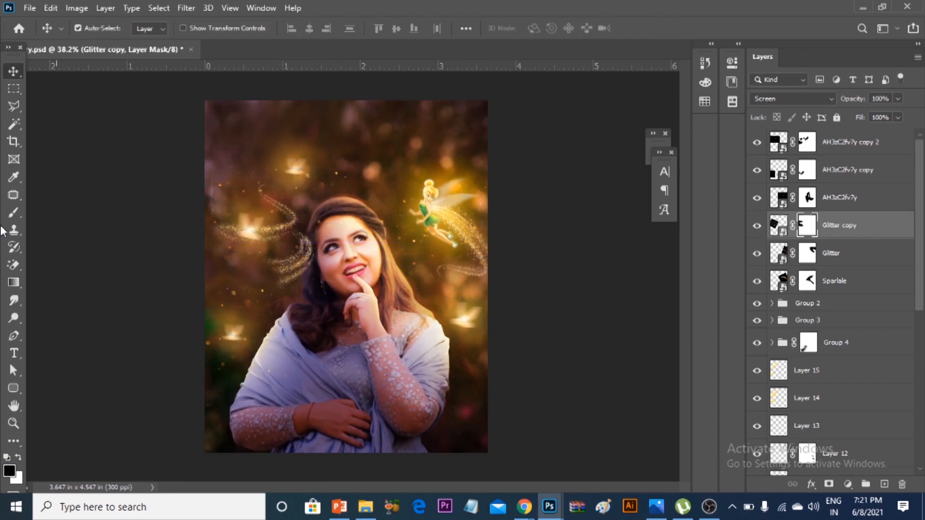
left_click(13, 212)
scroll(327, 250, "up", 5)
mouse_move(299, 250)
left_mouse_down()
mouse_move(289, 232)
mouse_move(301, 273)
left_mouse_up()
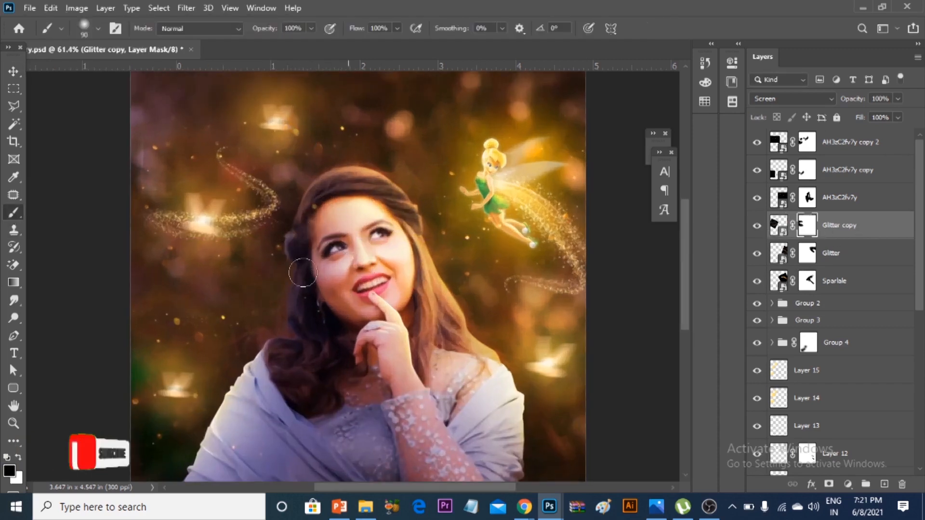
mouse_move(161, 213)
left_mouse_down()
mouse_move(159, 235)
mouse_move(208, 223)
left_mouse_up()
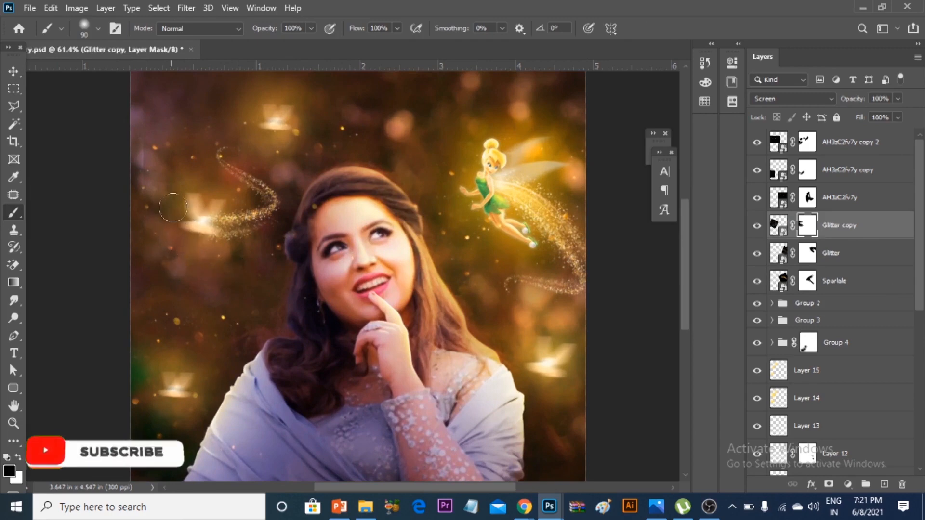
scroll(328, 190, "down", 6)
scroll(327, 188, "up", 4)
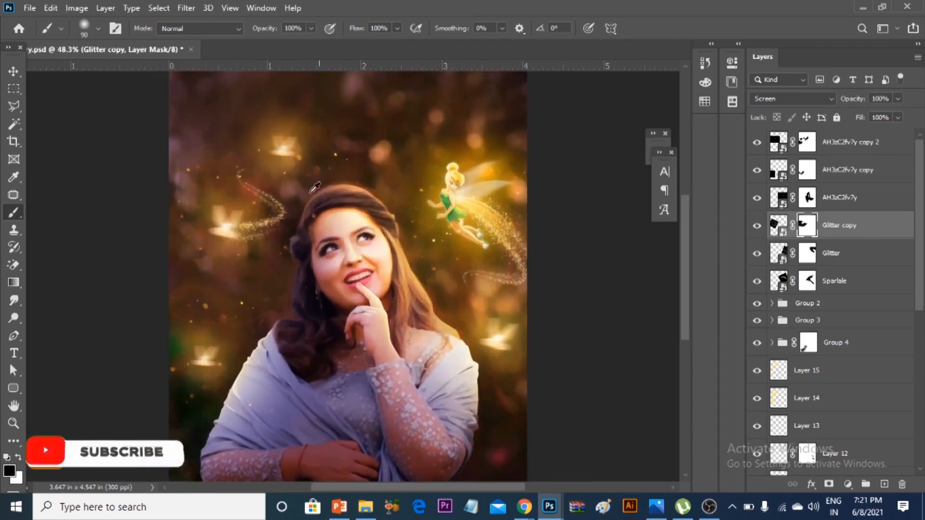
left_click(13, 72)
scroll(340, 224, "down", 3)
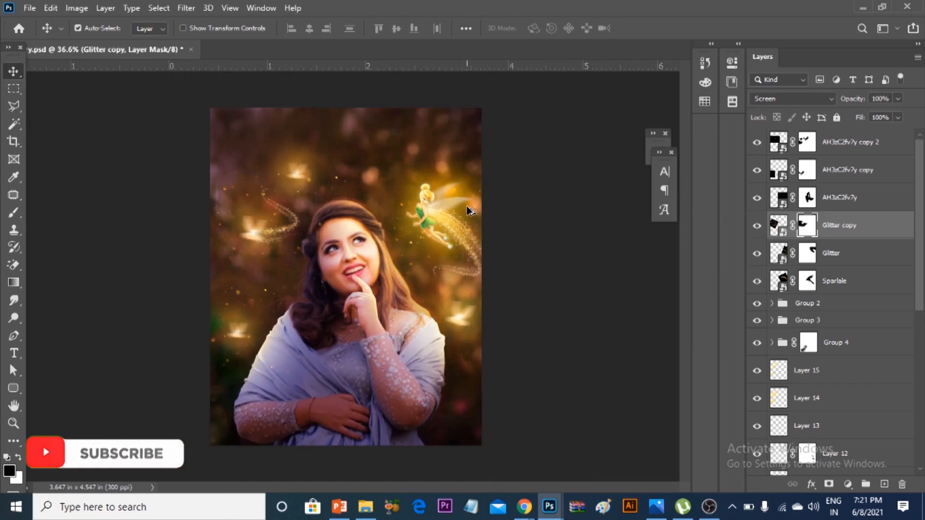
left_click(548, 252)
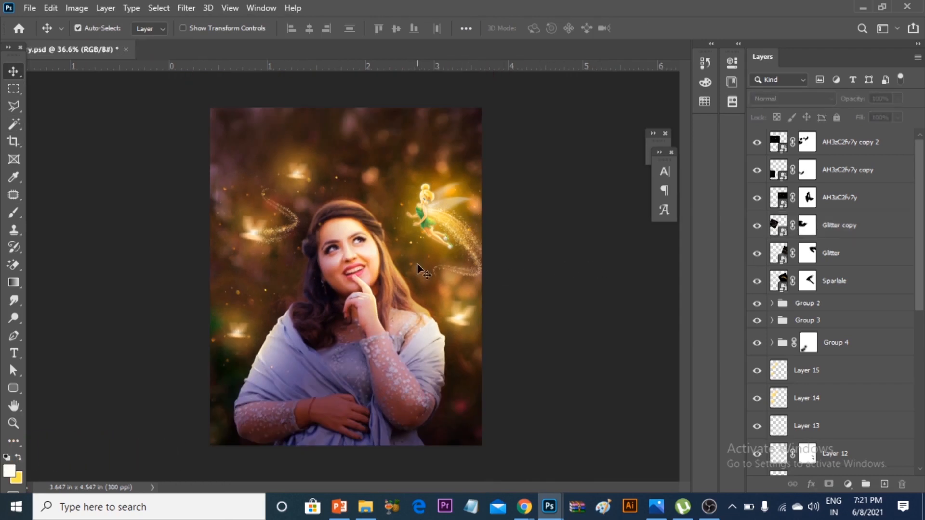
Add a Color Balance adjustment above the top particle layer and shift its midtones toward blue, about +40.
left_click(828, 153)
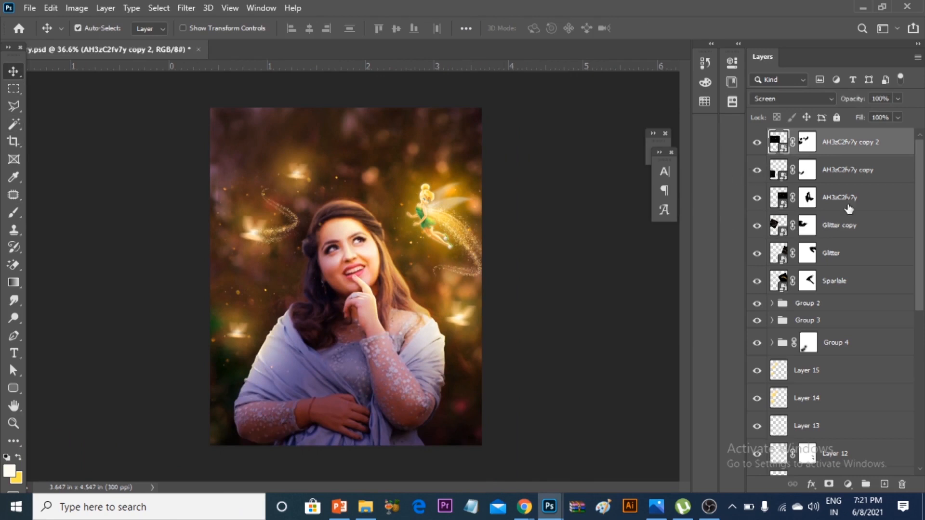
left_click(848, 484)
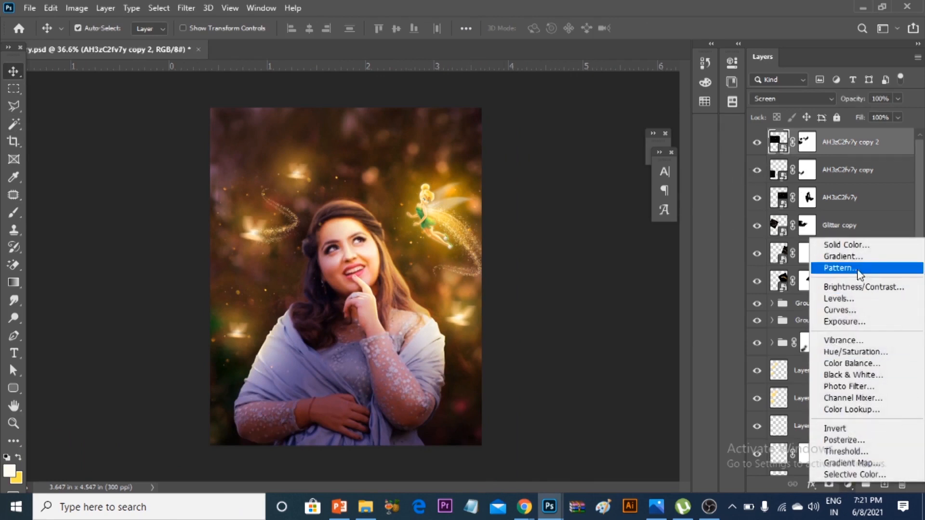
left_click(847, 366)
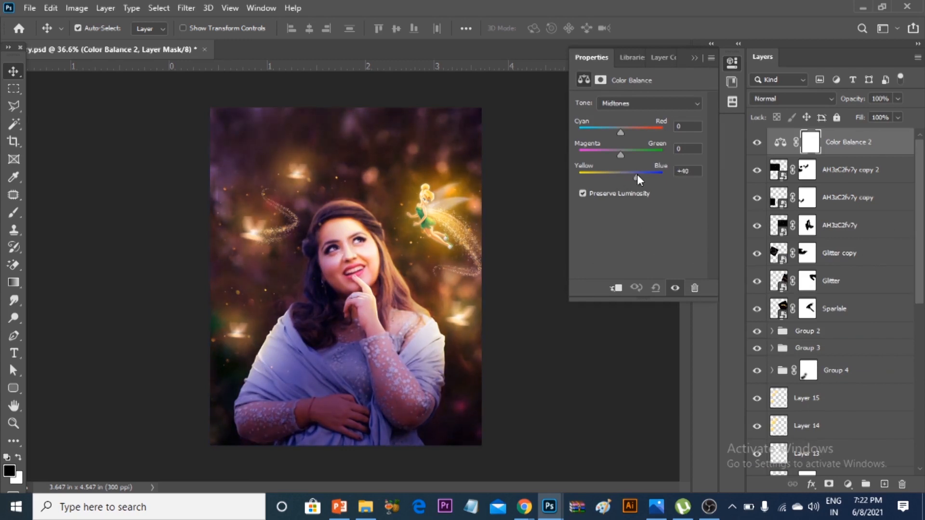
left_click_drag(622, 133, 620, 130)
left_click_drag(637, 177, 635, 176)
left_click(733, 62)
left_click(540, 309)
scroll(392, 341, "down", 4)
scroll(392, 342, "up", 6)
scroll(392, 341, "down", 3)
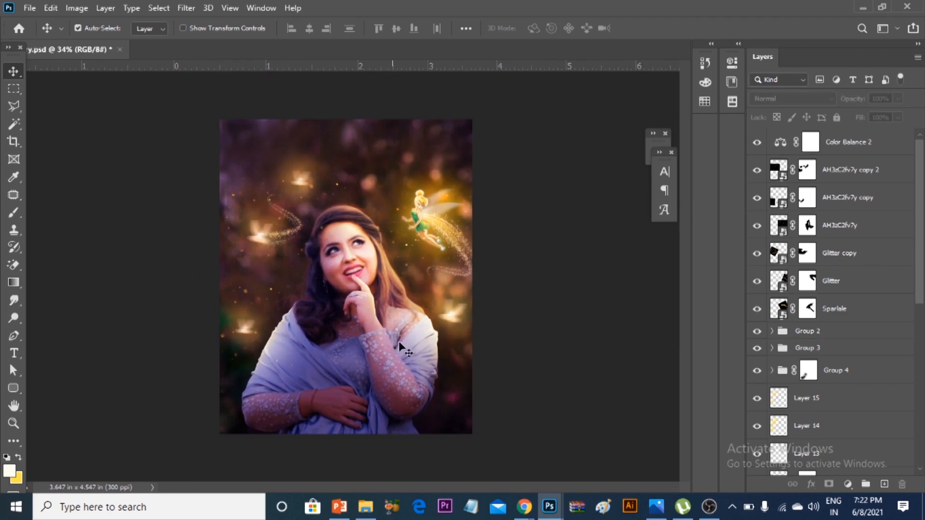
Open the contents of the MA-07 smart object, select its Exposure 1 layer and check the adjustment's effect.
scroll(808, 394, "down", 9)
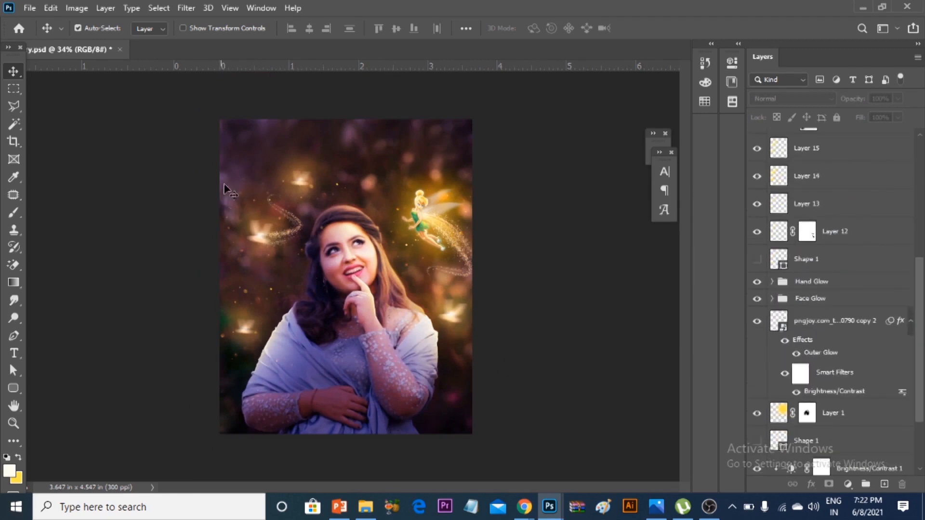
scroll(807, 366, "down", 3)
double_click(778, 433)
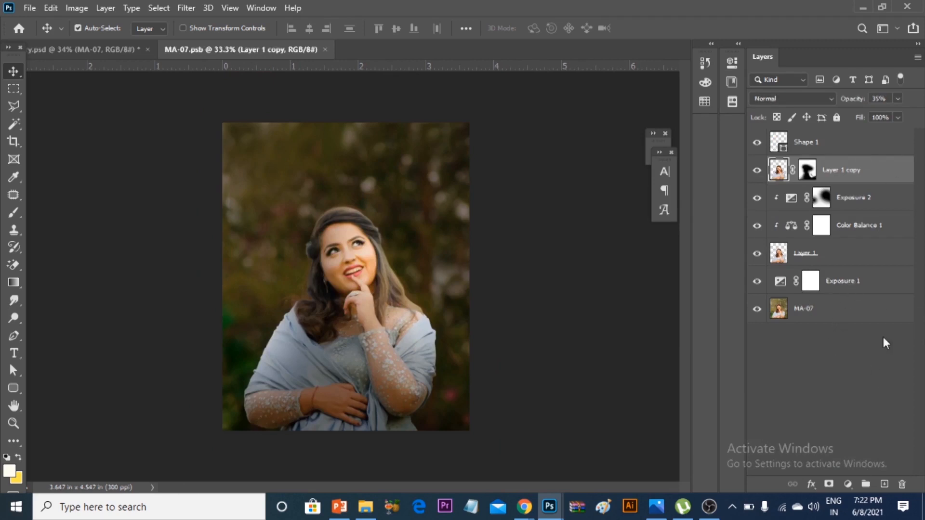
left_click(854, 289)
left_click(757, 282)
left_click(757, 281)
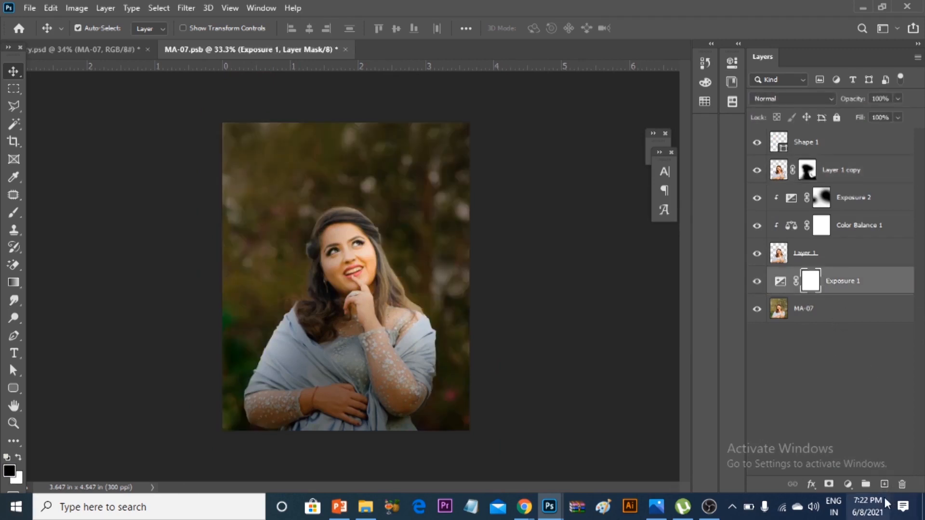
Create a new layer above Exposure 1 and paint dark brown over the background's upper-left corner with an 800 px brush.
left_click(883, 484)
left_click(14, 214)
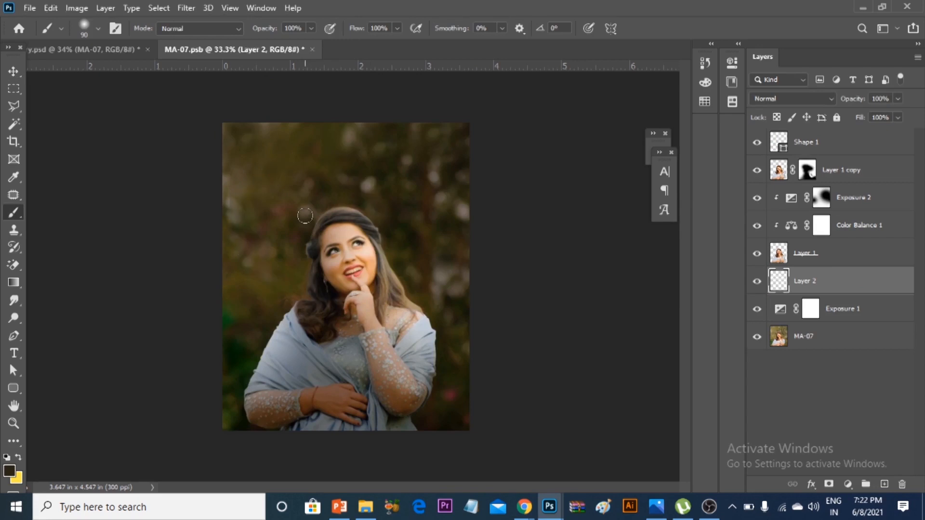
key("bracketright")
key("bracketright")
key("bracketright")
left_click_drag(210, 189, 256, 126)
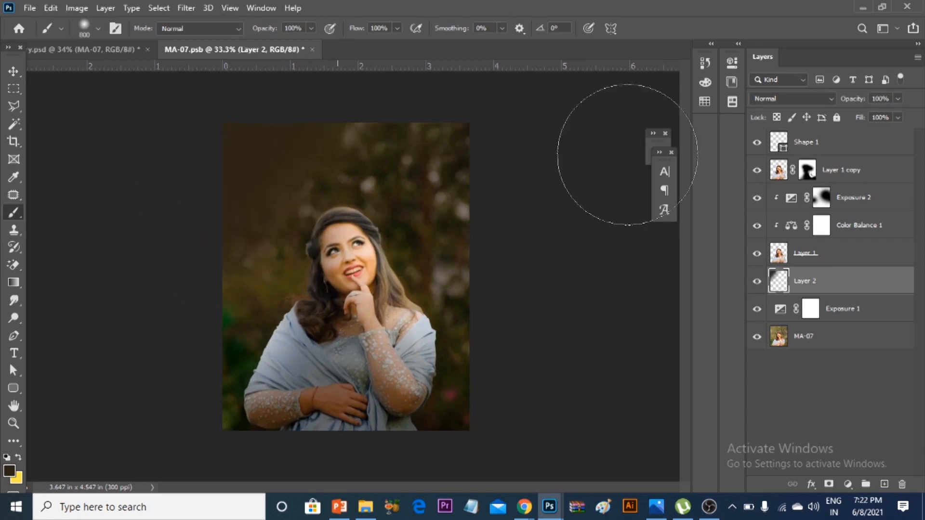
Set the dark paint layer's opacity to 26% and save the MA-07 smart object.
left_click_drag(866, 116, 852, 117)
key("ctrl+s")
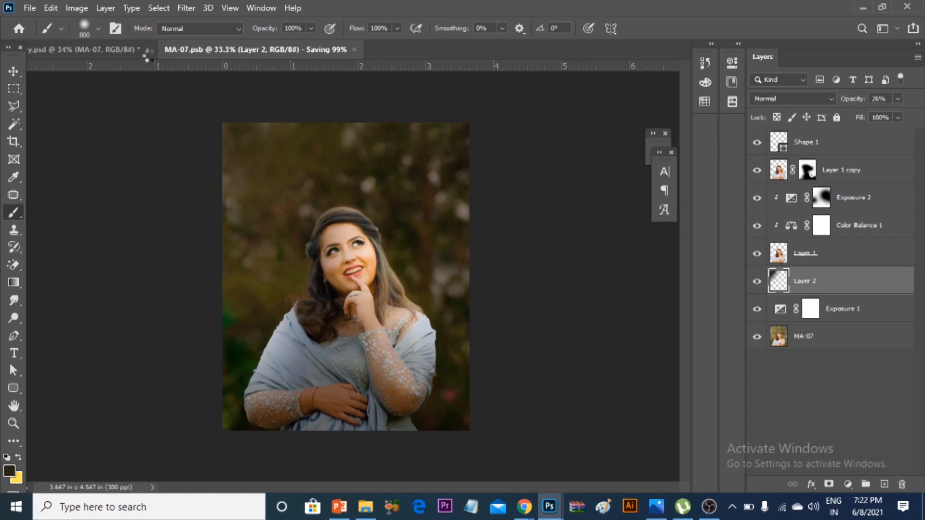
Close the MA-07 smart object and inspect the darkened corner in the main composite at higher magnification.
left_click(306, 50)
key("v")
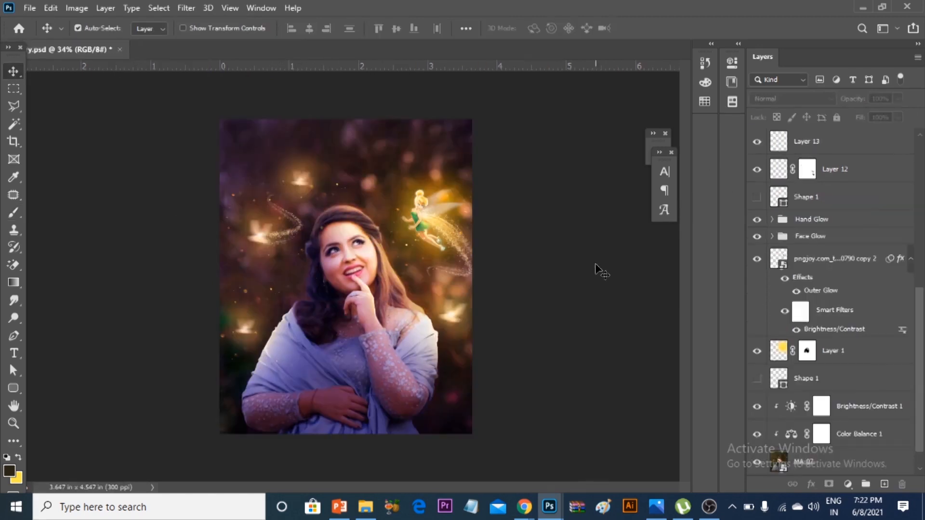
left_click(275, 345)
scroll(264, 349, "up", 2)
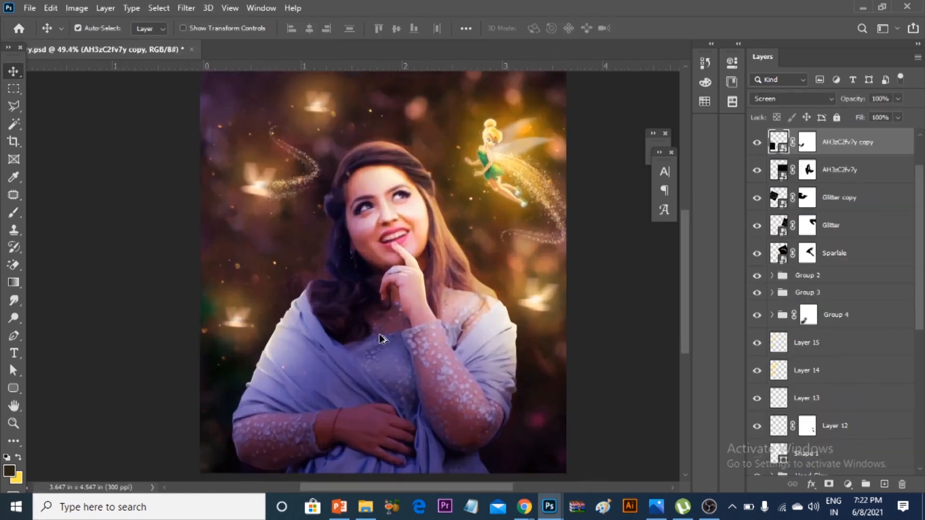
scroll(379, 338, "up", 2)
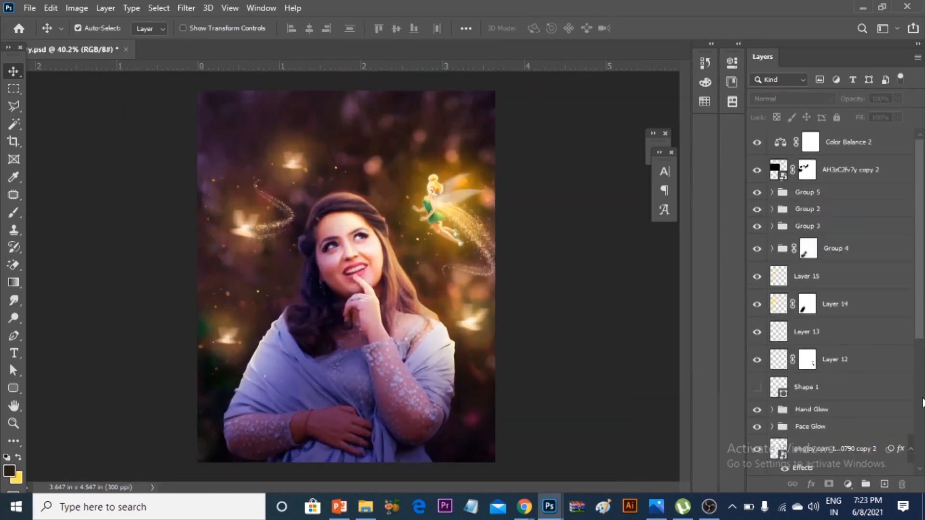
Reopen the contents of the MA-07 smart object and compare the image with its Layer 1 hidden and shown.
scroll(786, 436, "down", 5)
left_click(779, 436)
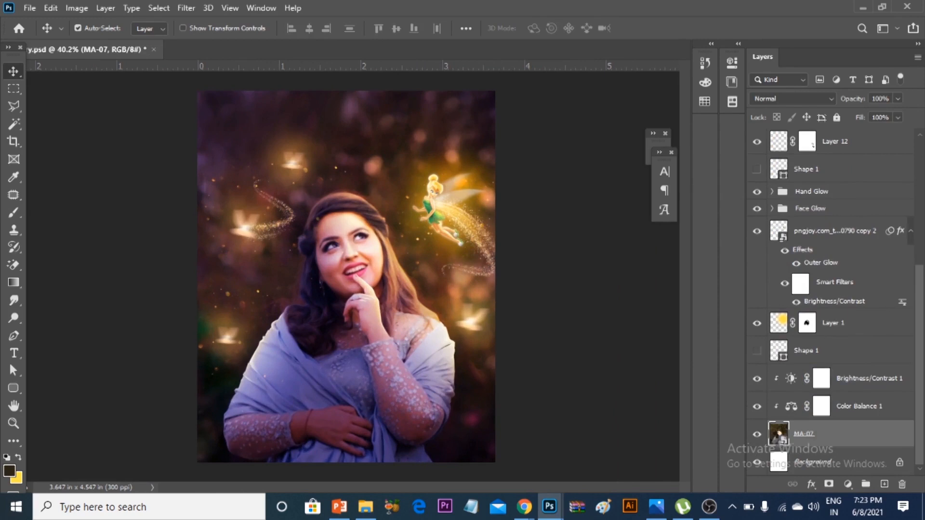
double_click(778, 433)
left_click(757, 254)
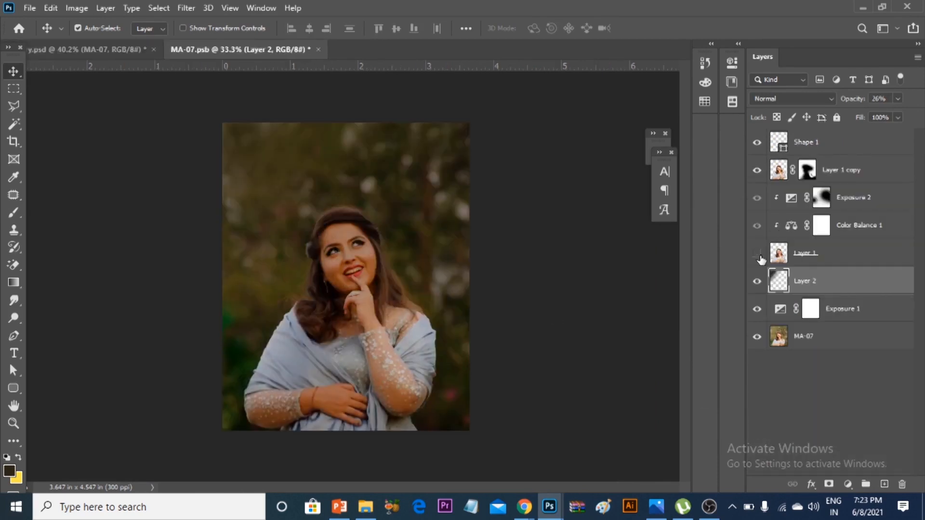
left_click(853, 258)
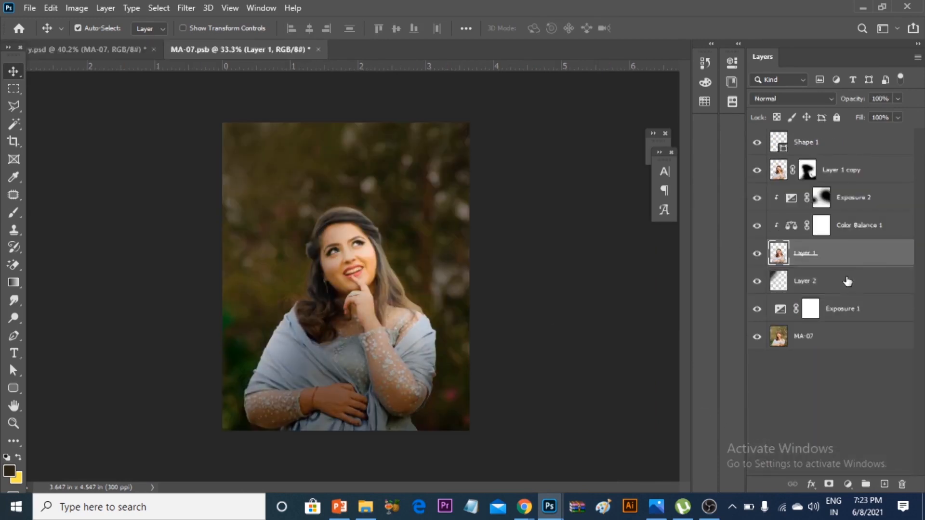
Target the mask of Layer 1 copy with a black 200 px brush, and save and close the MA-07 smart object.
left_click(758, 170)
left_click(808, 170)
left_click(14, 212)
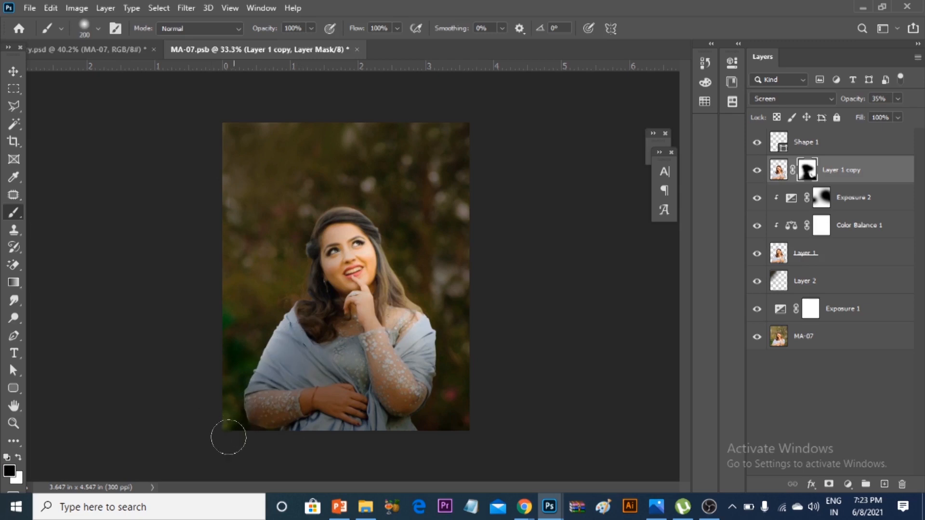
key("ctrl+s")
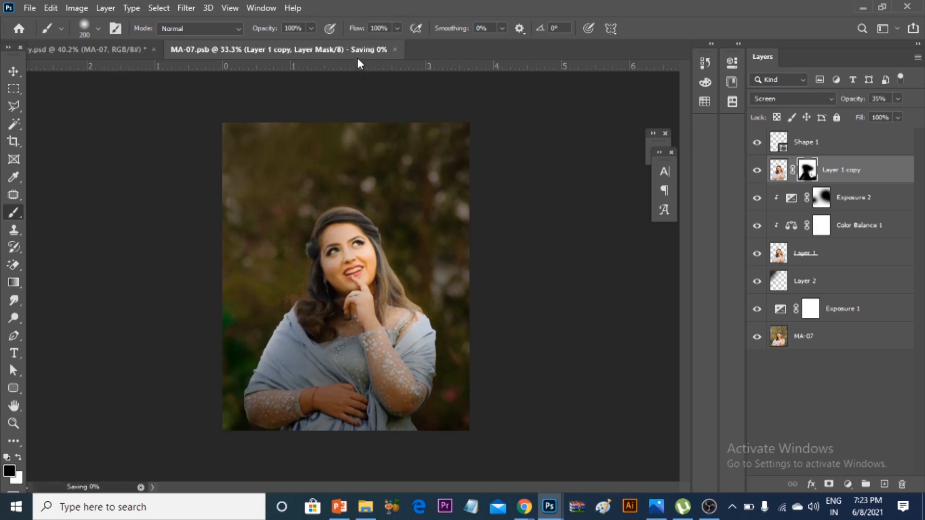
left_click(352, 49)
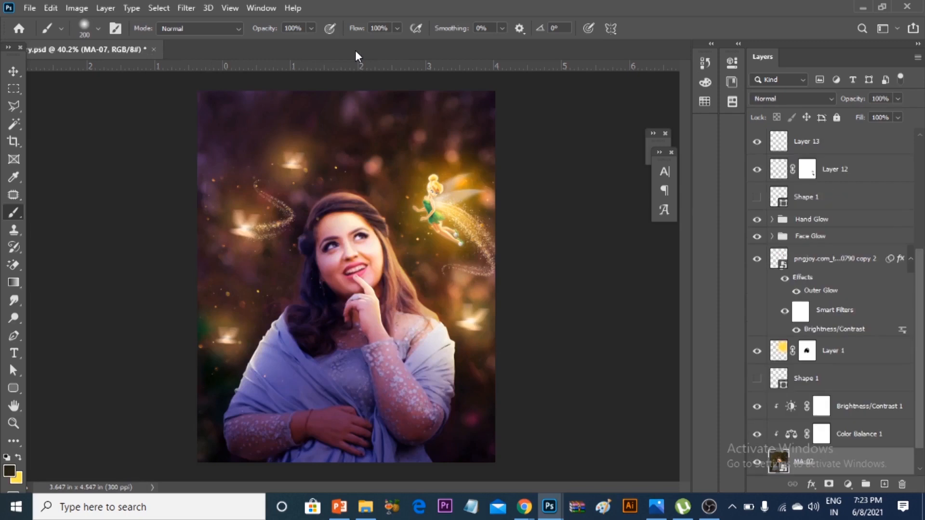
Activate the Move tool and deselect all layers to view the whole composite.
scroll(458, 250, "down", 1)
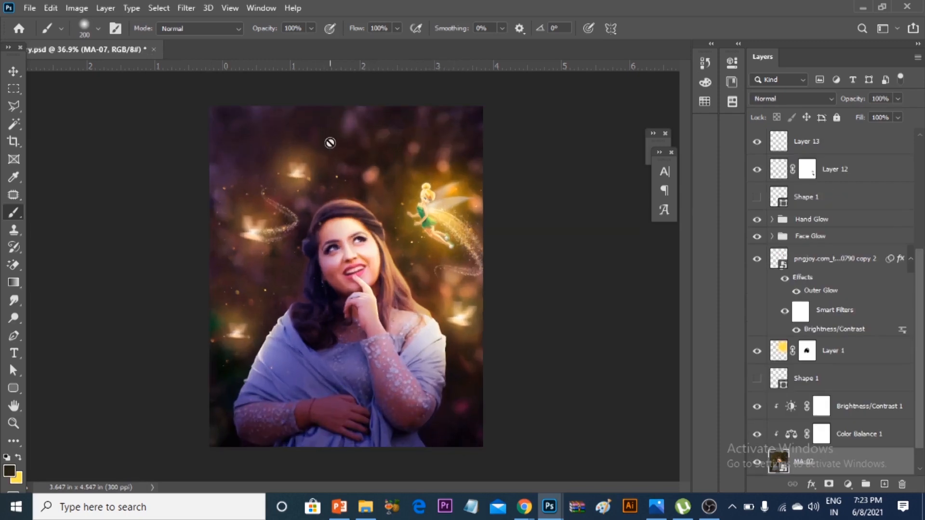
left_click(14, 72)
left_click(526, 264)
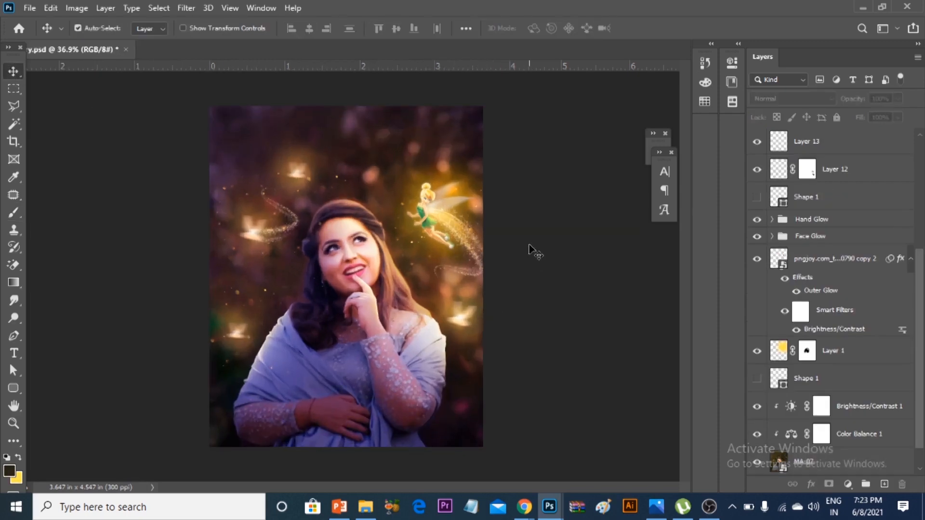
key("alt+period")
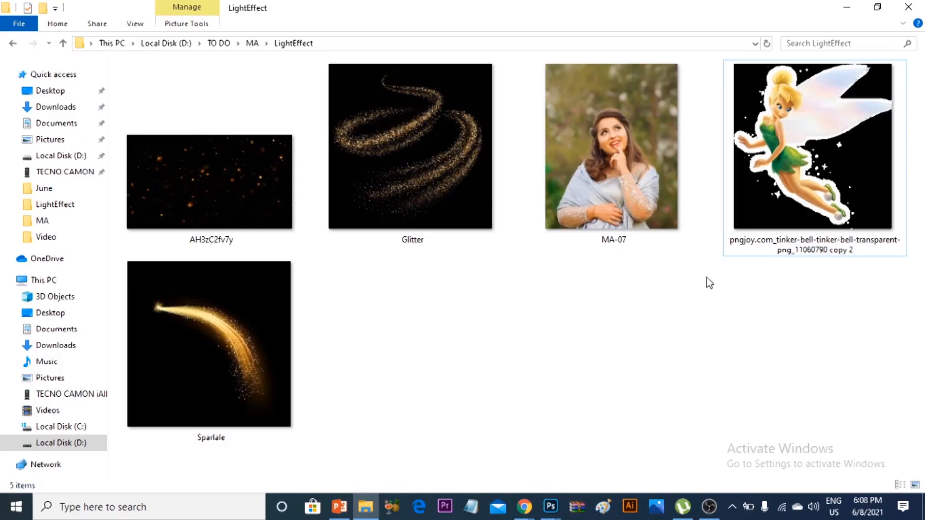
Switch to File Explorer and look over the source images in the LightEffect folder.
left_click(600, 162)
left_click_drag(748, 373, 246, 187)
left_click(642, 212)
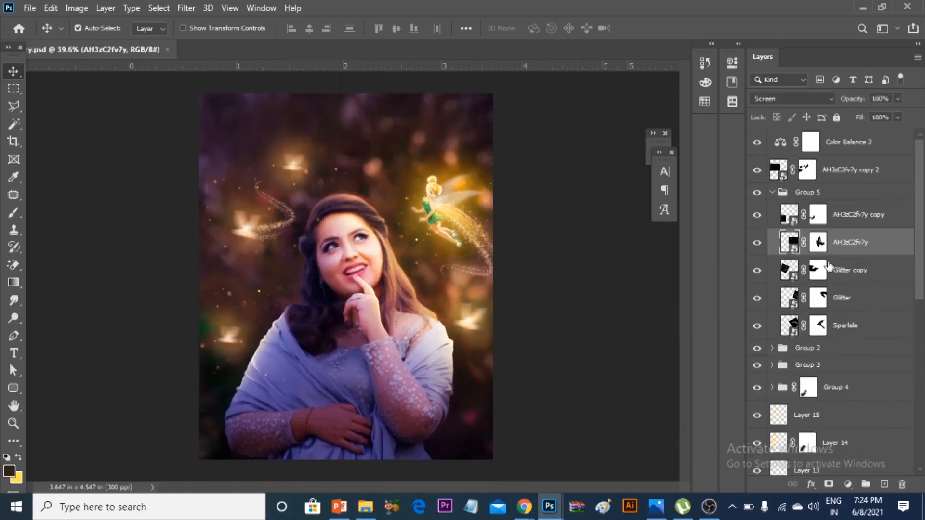
Collapse Group 5 and compare the composite with Group 2, Group 3 and Group 4 each hidden and shown.
left_click(771, 193)
left_click(756, 209)
left_click(757, 209)
left_click(757, 226)
left_click(757, 226)
left_click(757, 248)
left_click(757, 249)
Compare the composite with the fairy smart object layer hidden and shown.
scroll(759, 287, "down", 5)
left_click(757, 232)
left_click(757, 232)
left_click(757, 231)
left_click(757, 232)
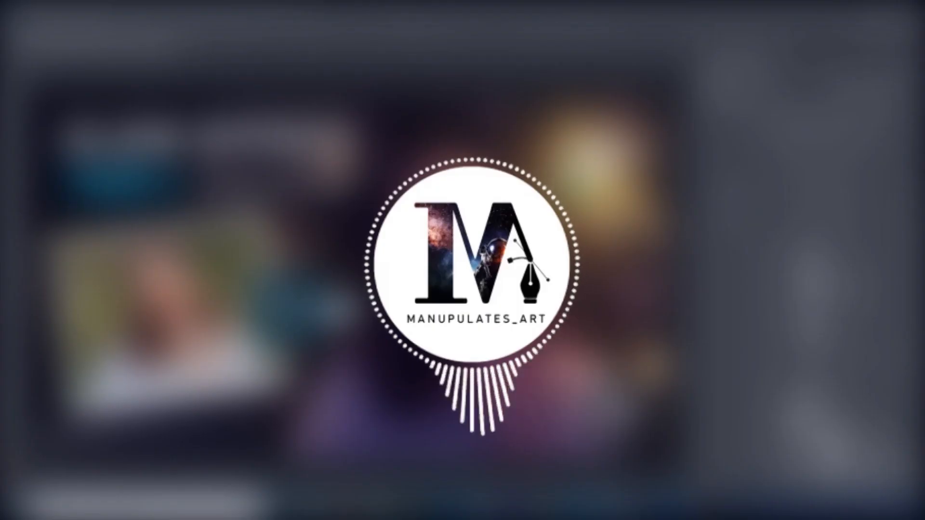